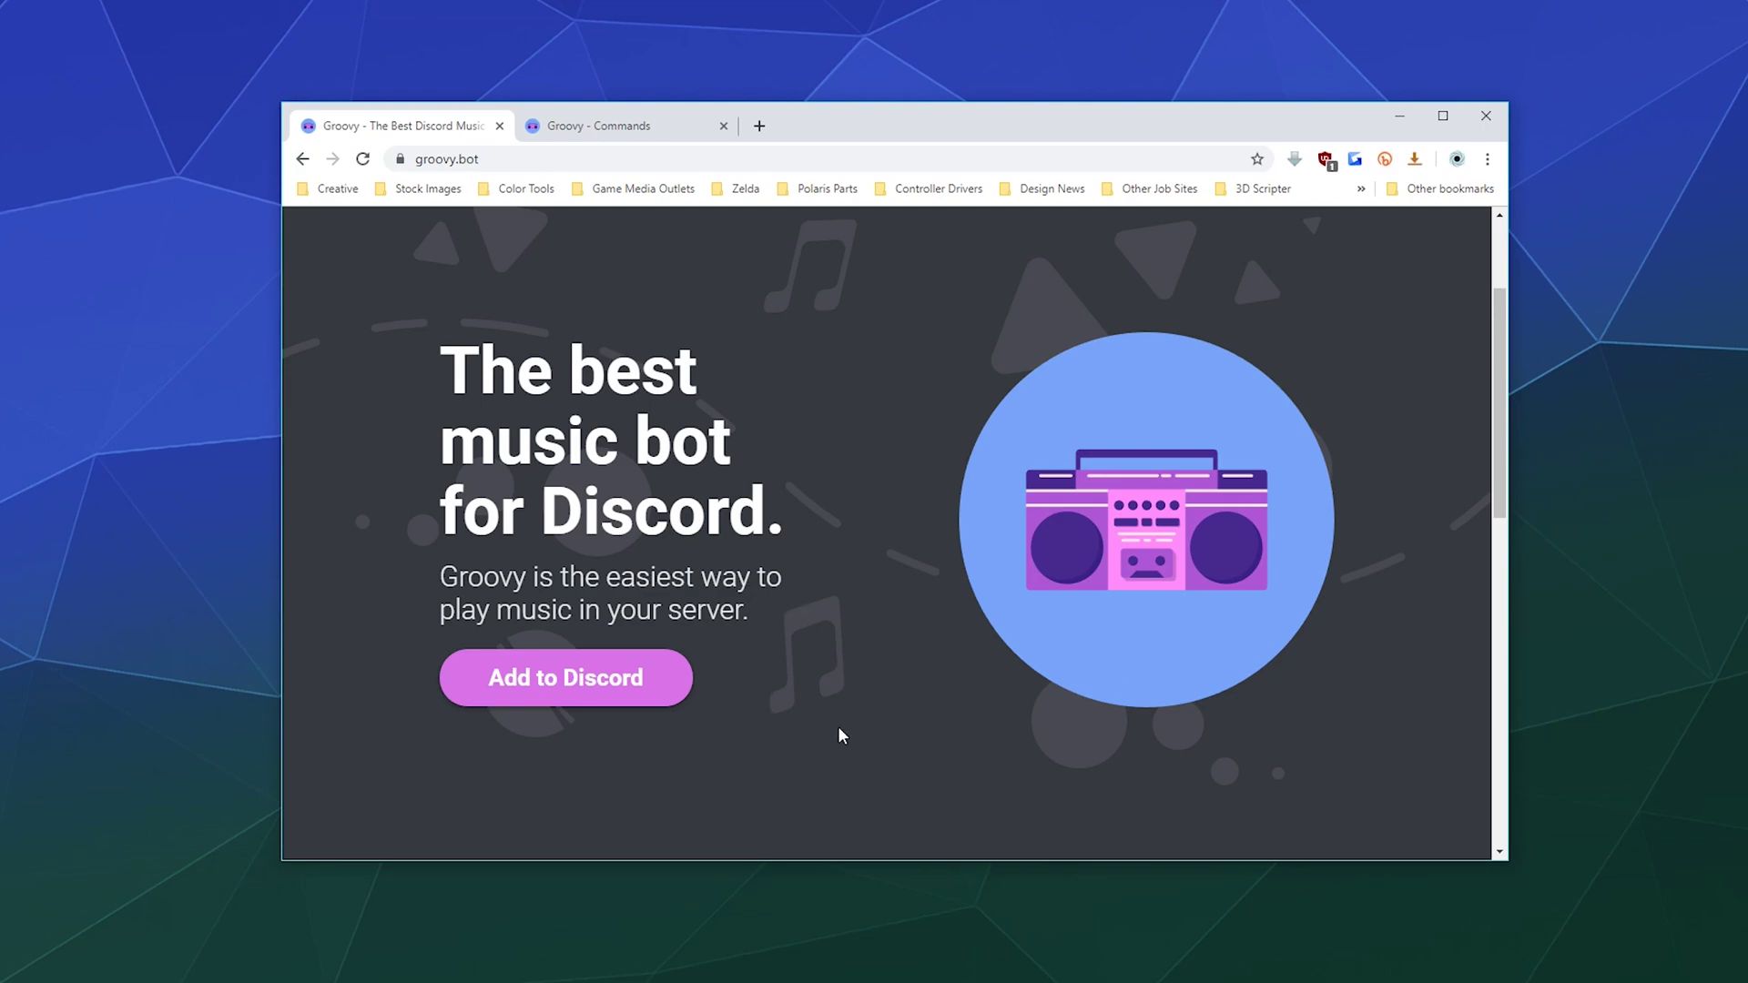
# Add the Groovy bot to the Chupacabra's Lair Discord server, authorize its access and complete the robot check
pyautogui.click(492, 699)
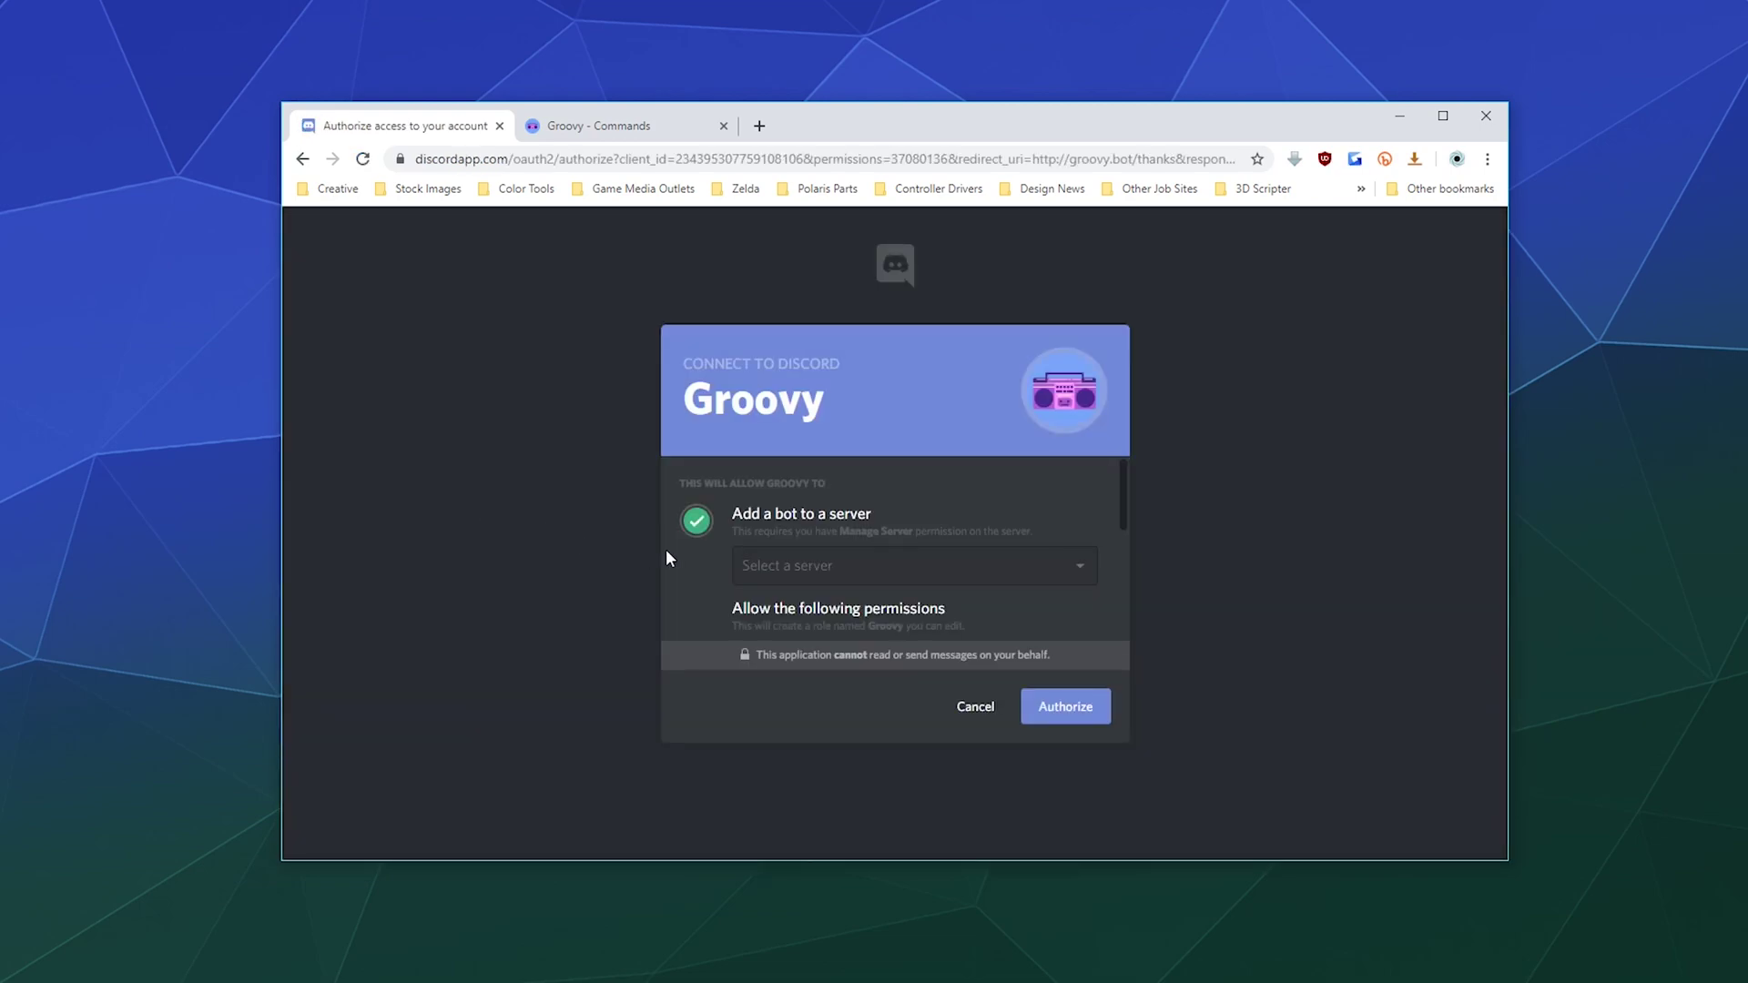
pyautogui.click(765, 562)
pyautogui.click(824, 642)
pyautogui.click(1092, 707)
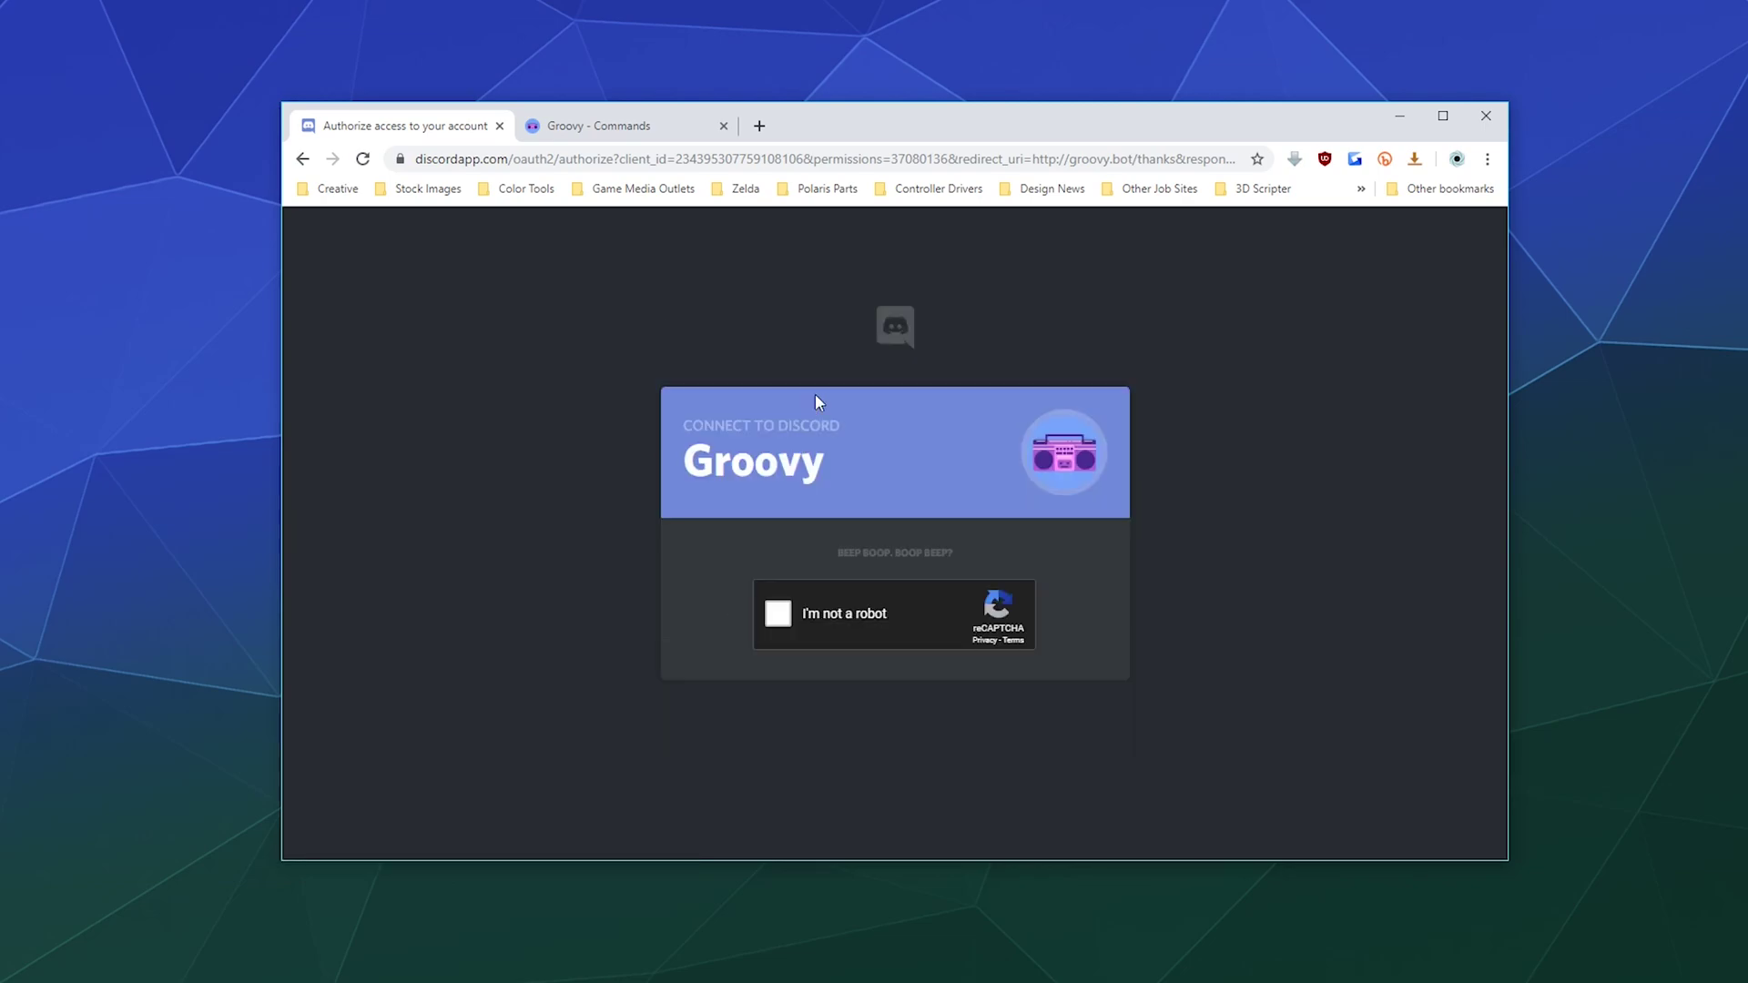
pyautogui.click(779, 617)
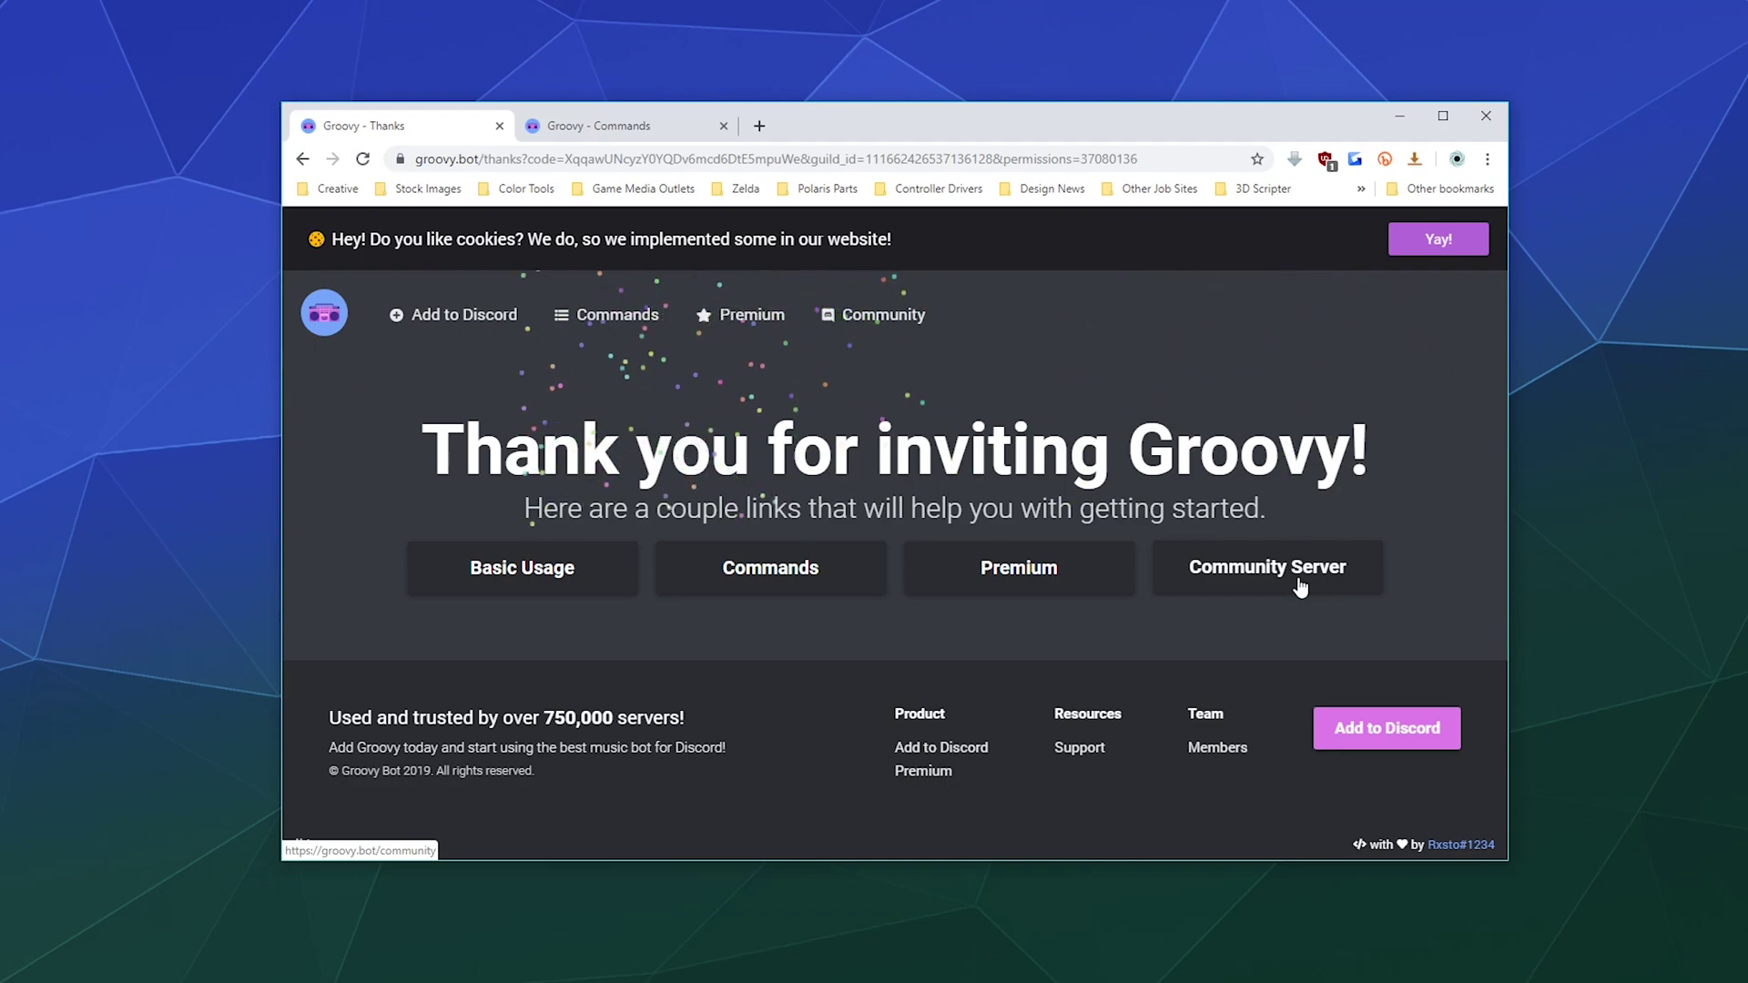
# Open Groovy's Basic Usage article and read how to start playing a song
pyautogui.click(537, 583)
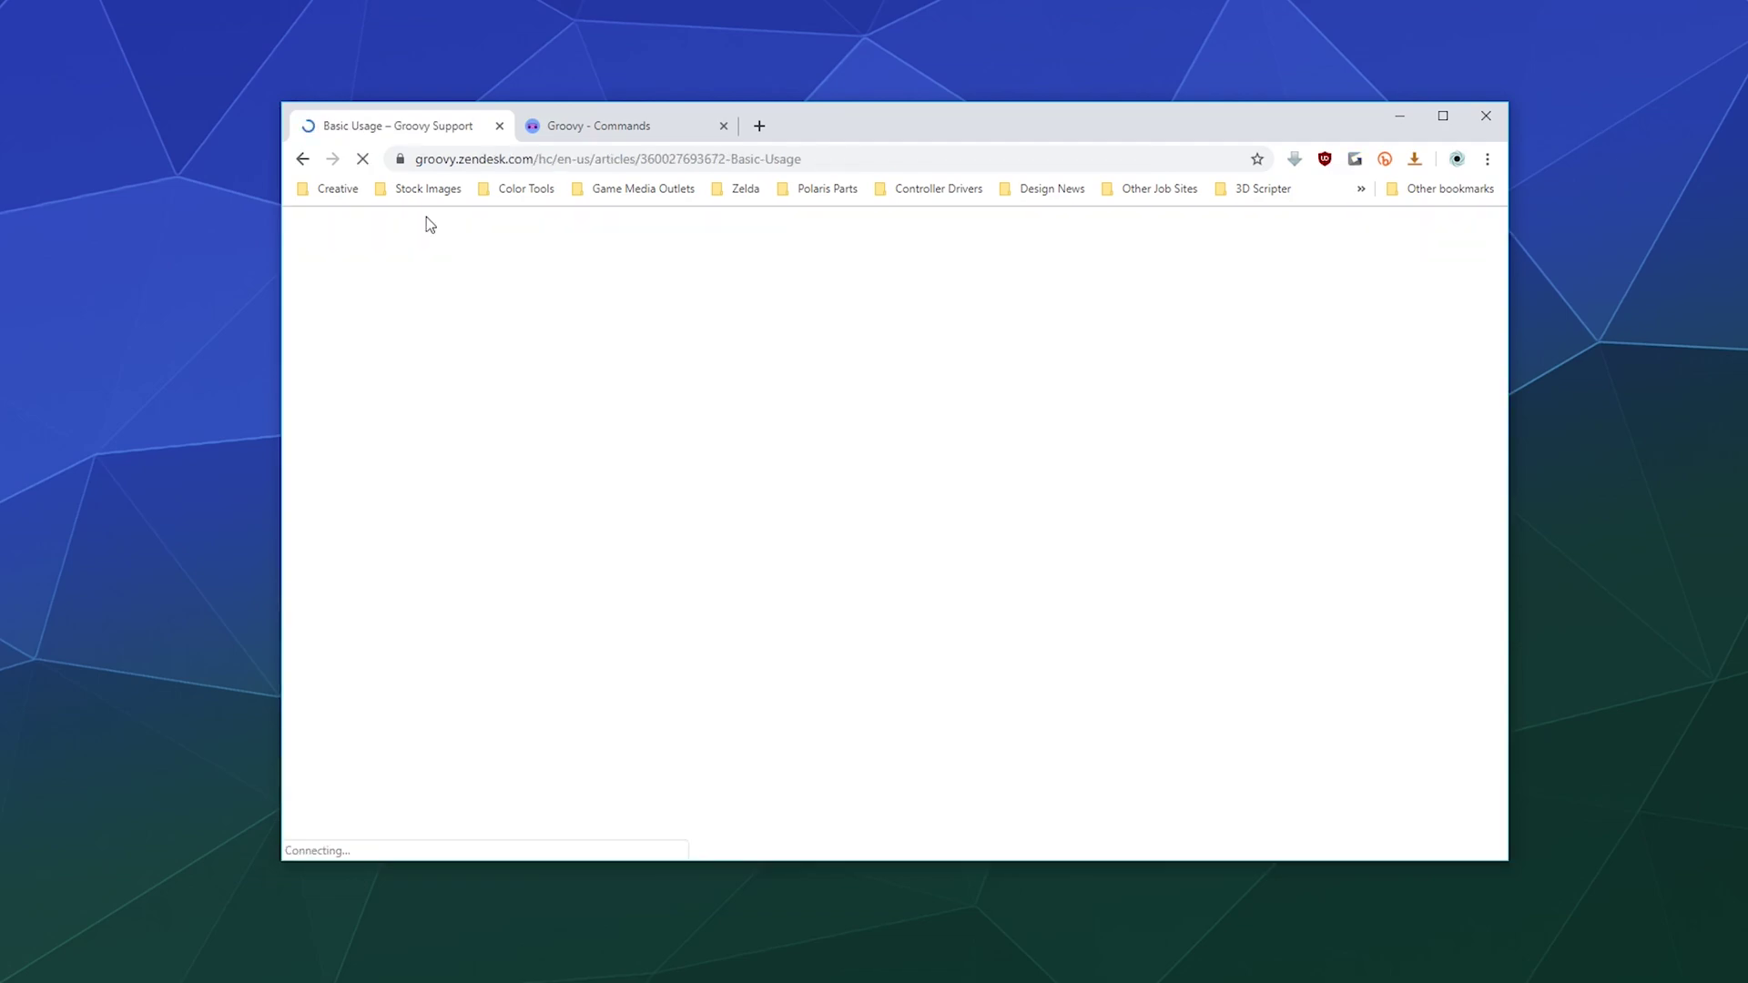
pyautogui.scroll(-3, 587, 377)
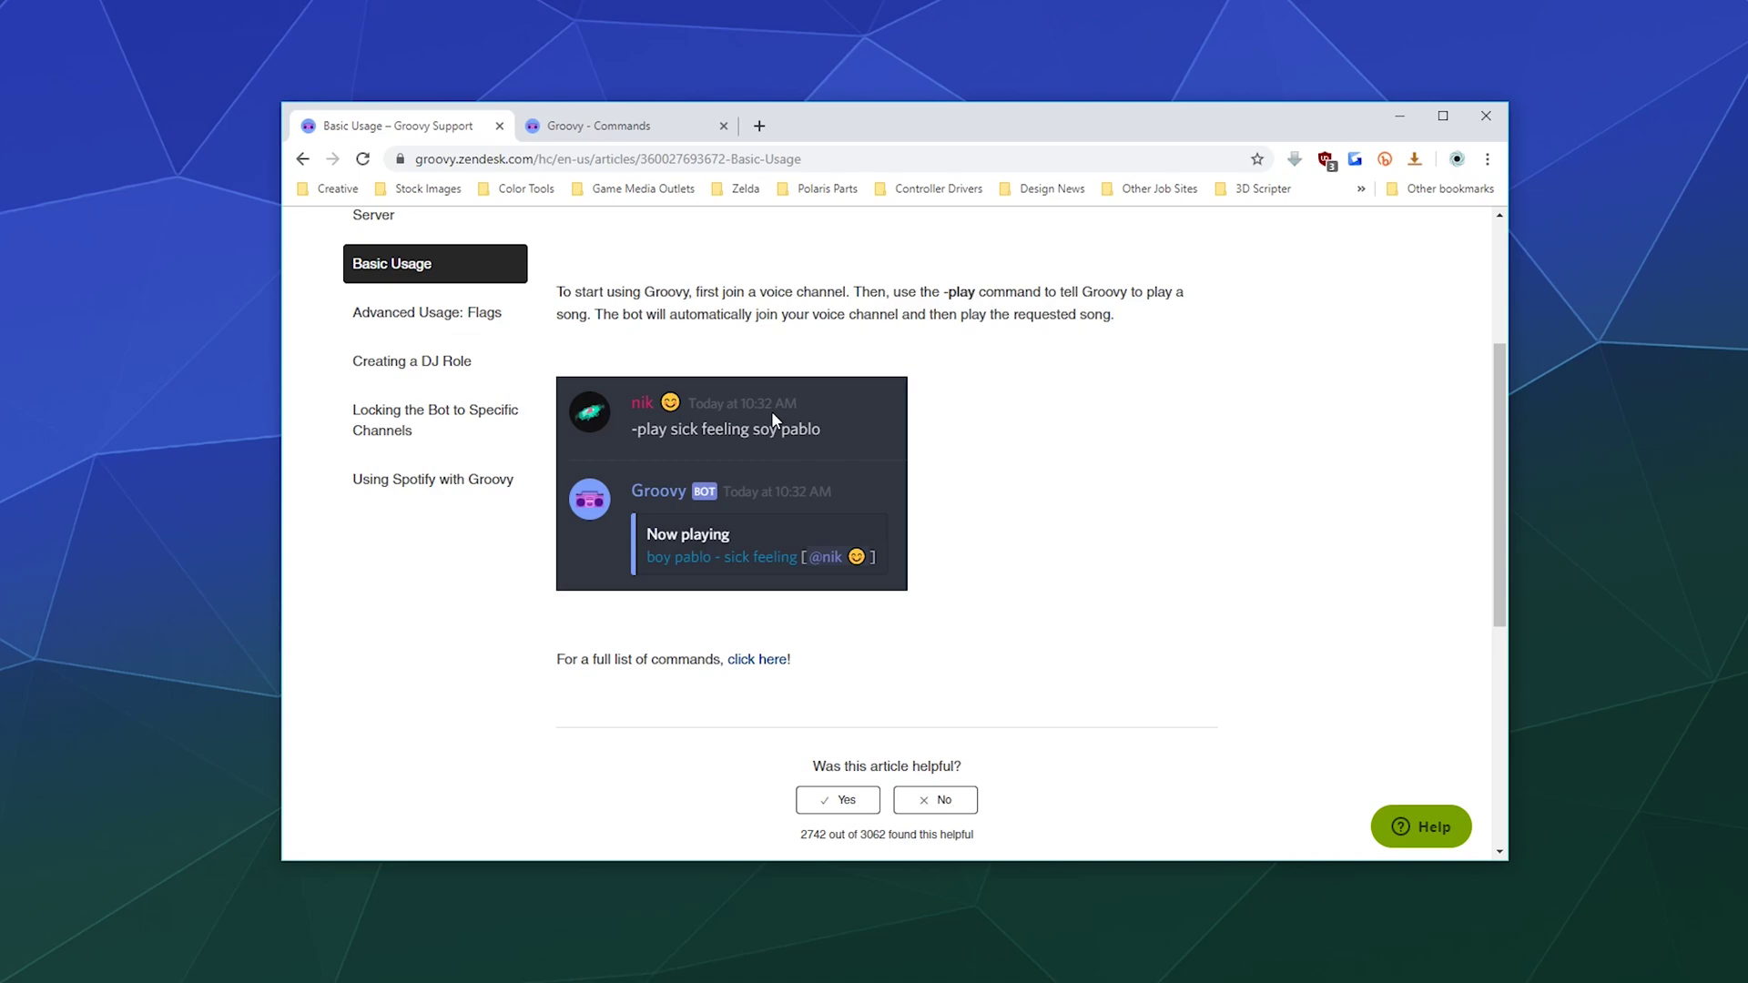
pyautogui.scroll(3, 772, 411)
# Look through Groovy's full command list and expand the details of the -play command
pyautogui.click(609, 127)
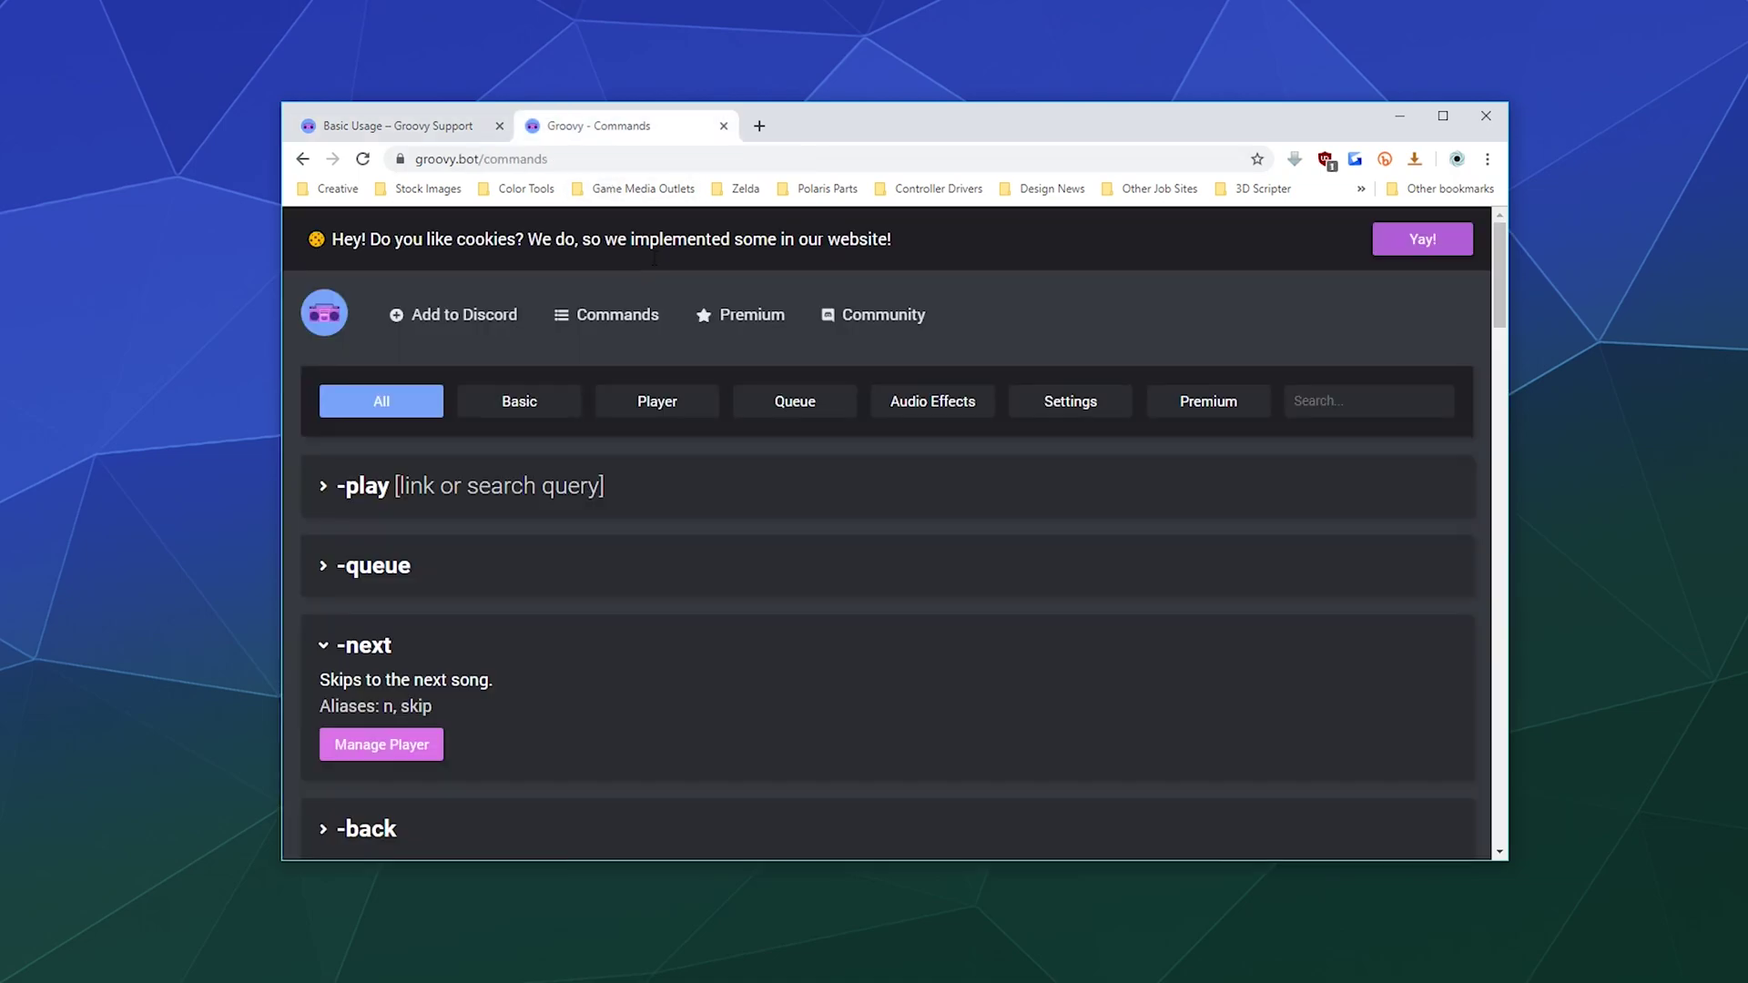
pyautogui.scroll(-2, 370, 488)
pyautogui.click(322, 459)
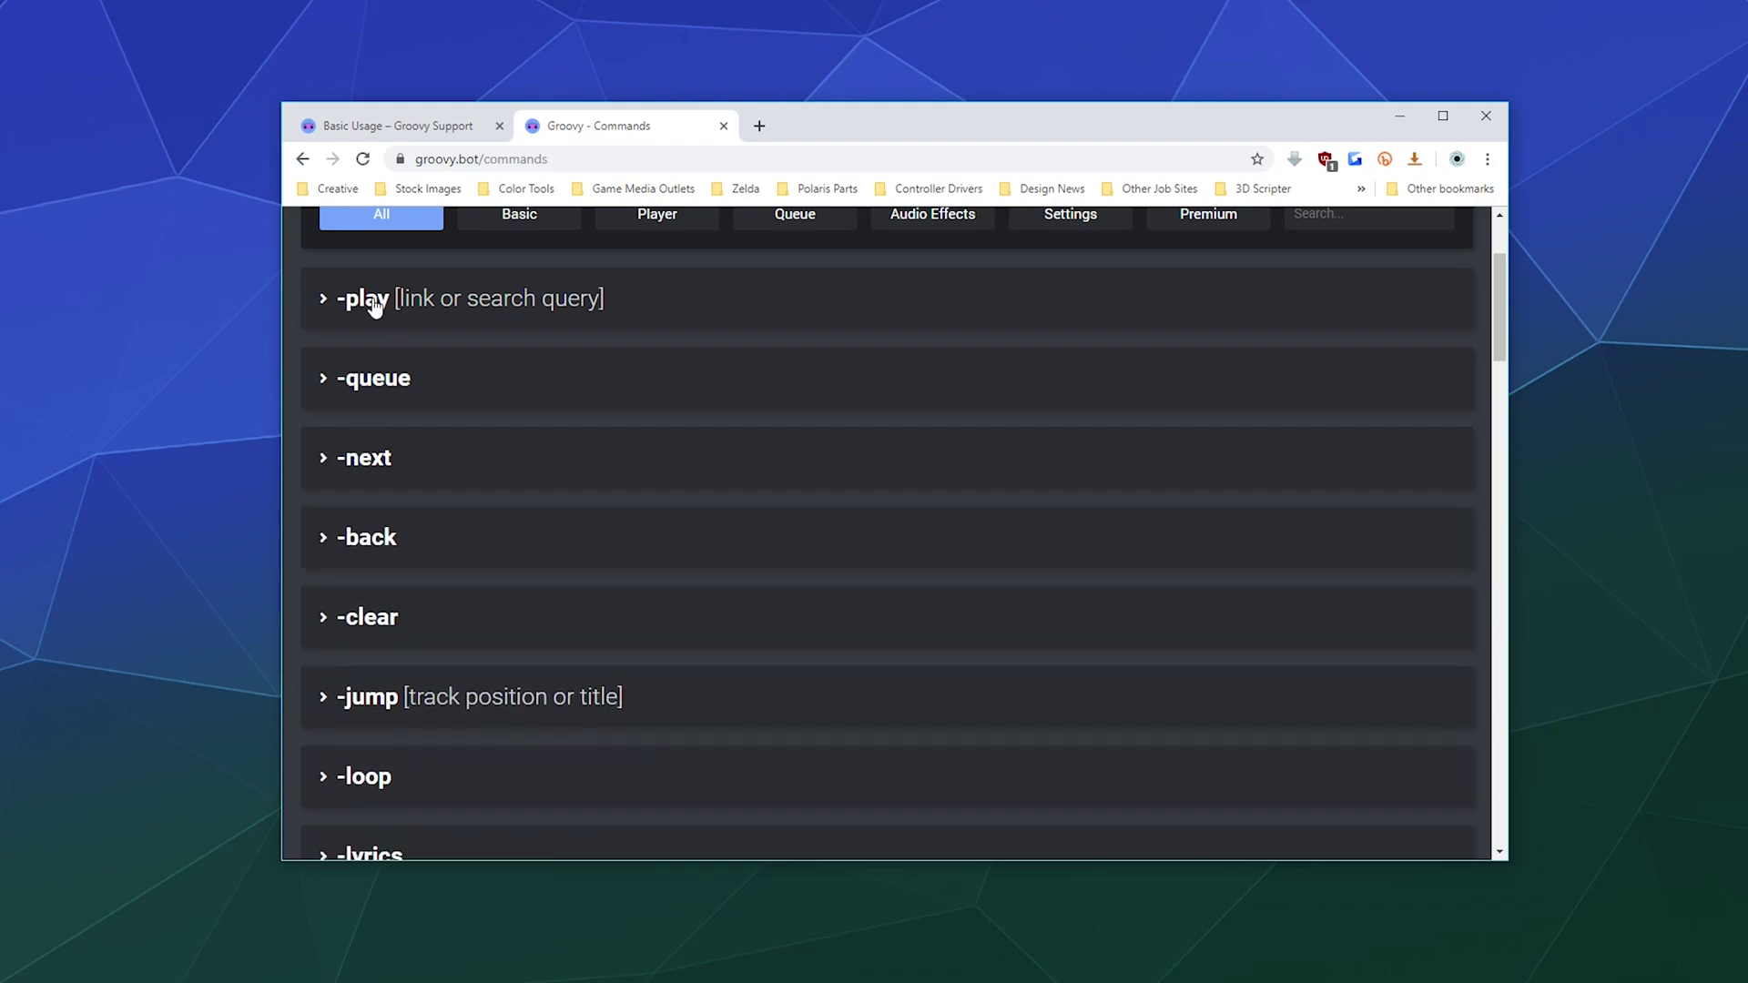
pyautogui.scroll(2, 406, 479)
pyautogui.scroll(-6, 504, 597)
pyautogui.scroll(-6, 505, 601)
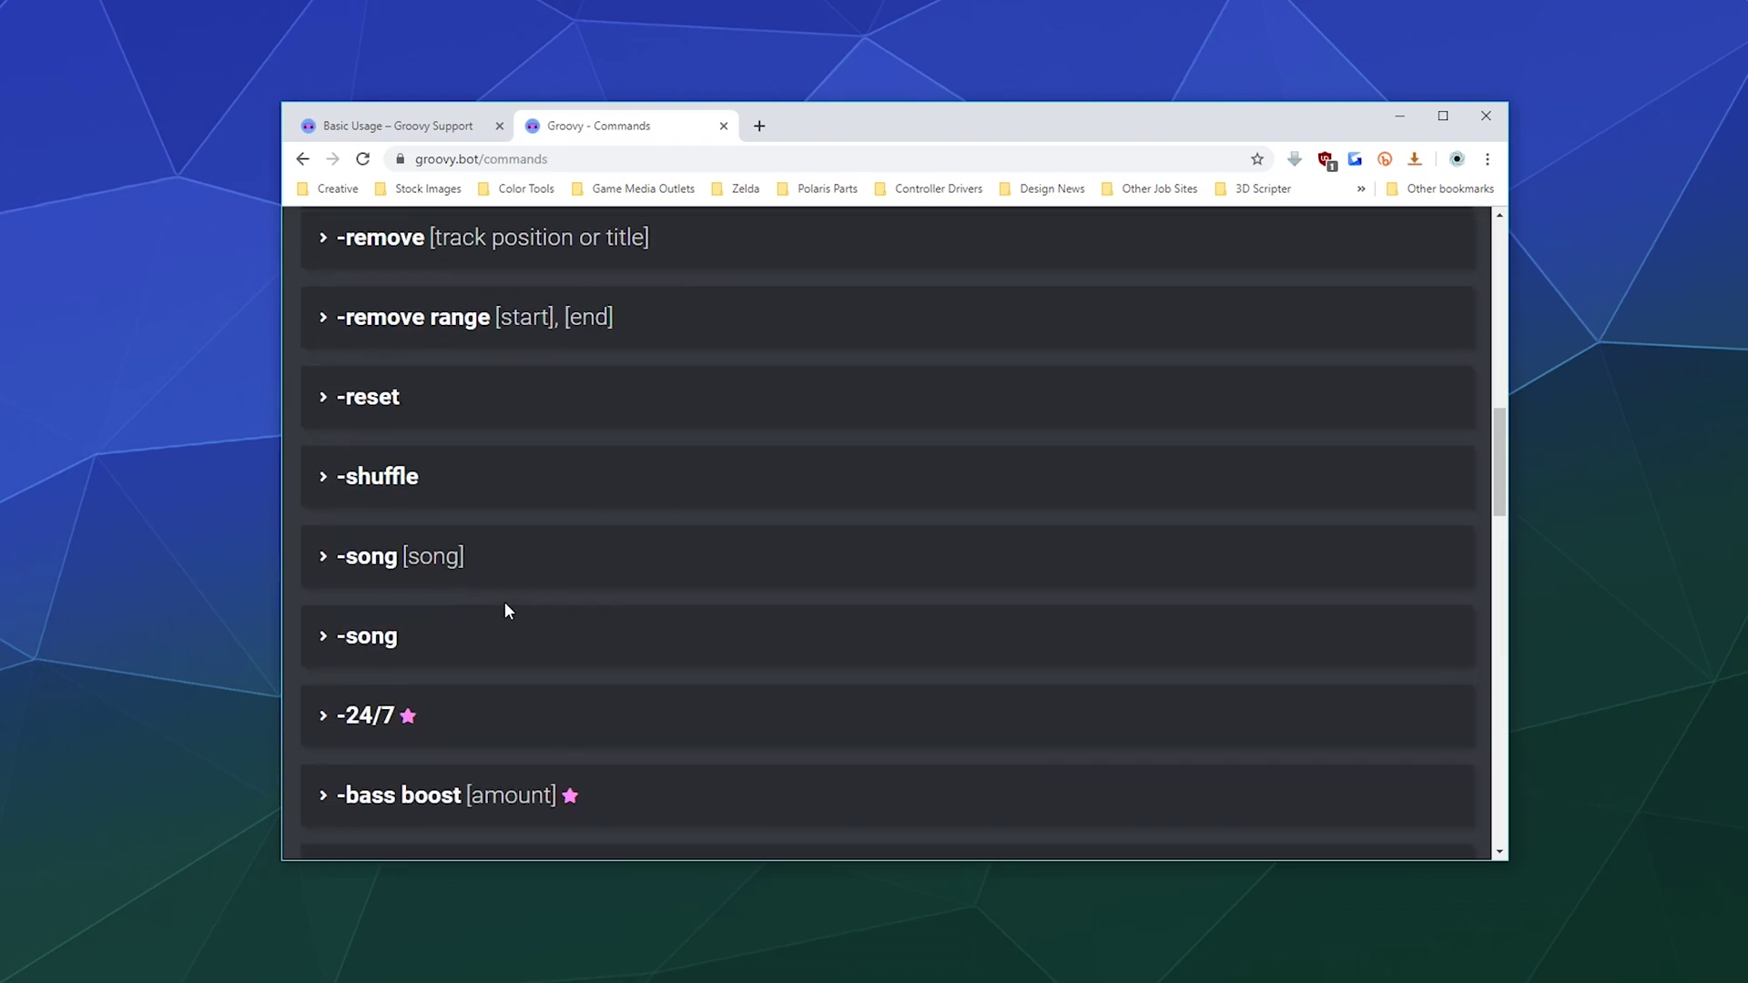
pyautogui.scroll(12, 504, 604)
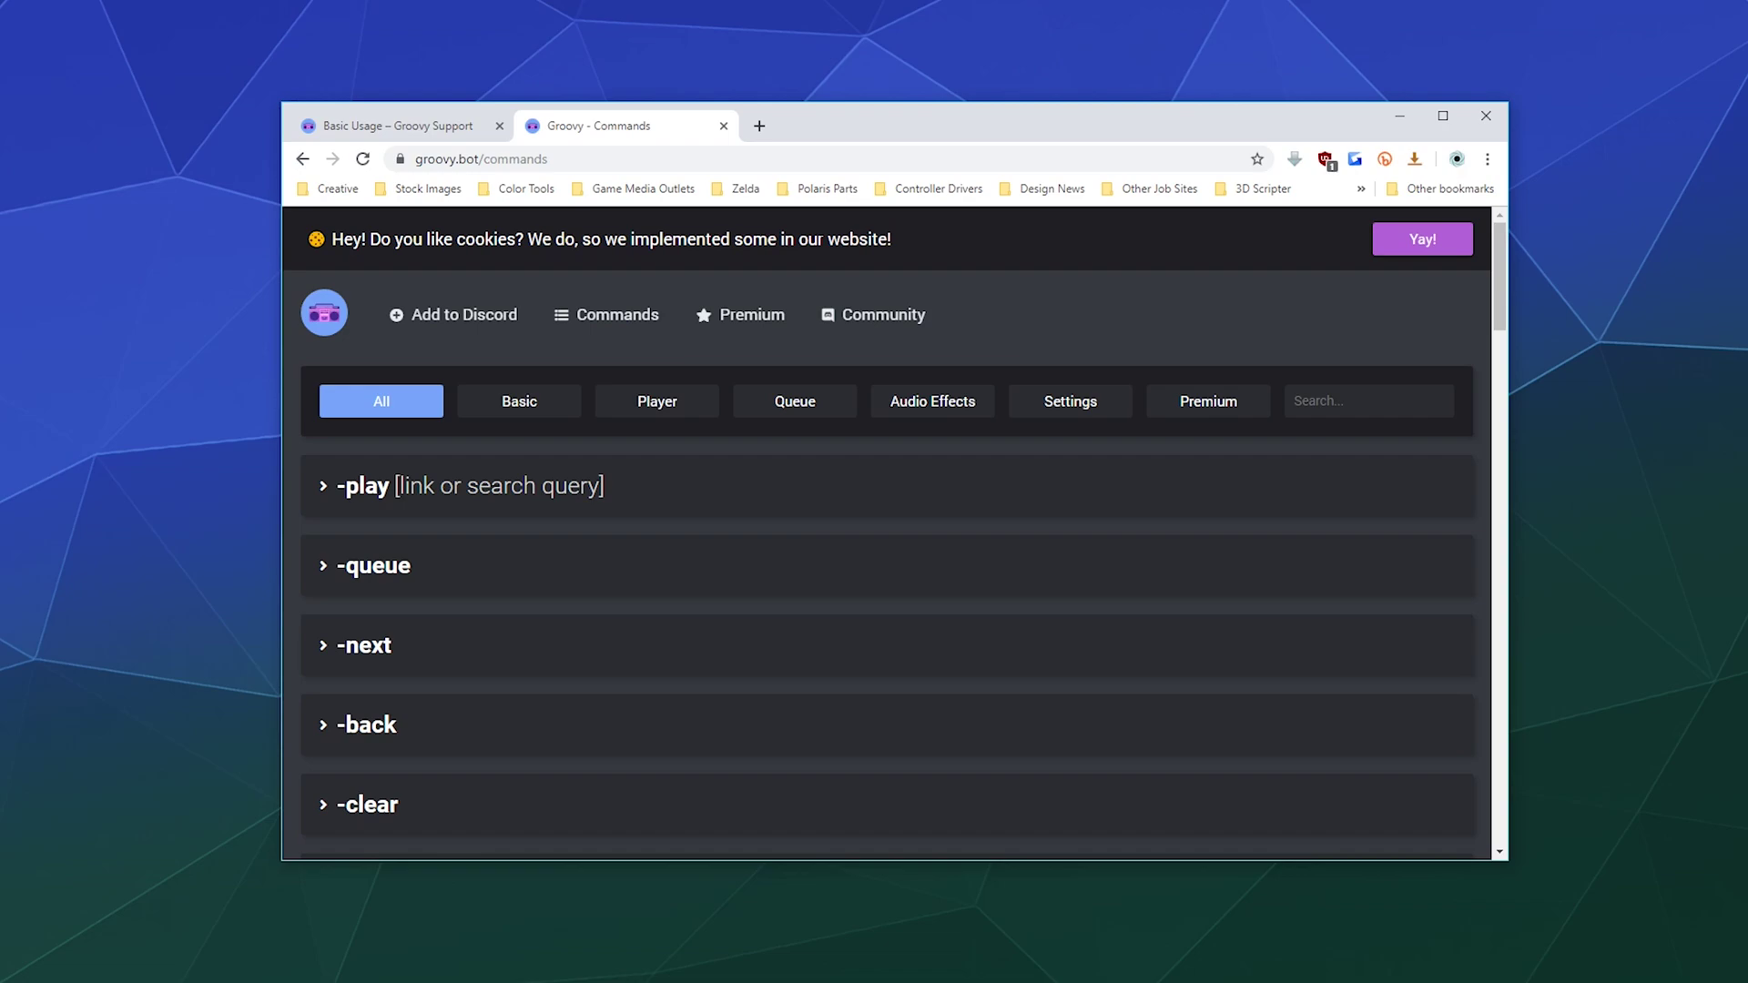
pyautogui.click(452, 514)
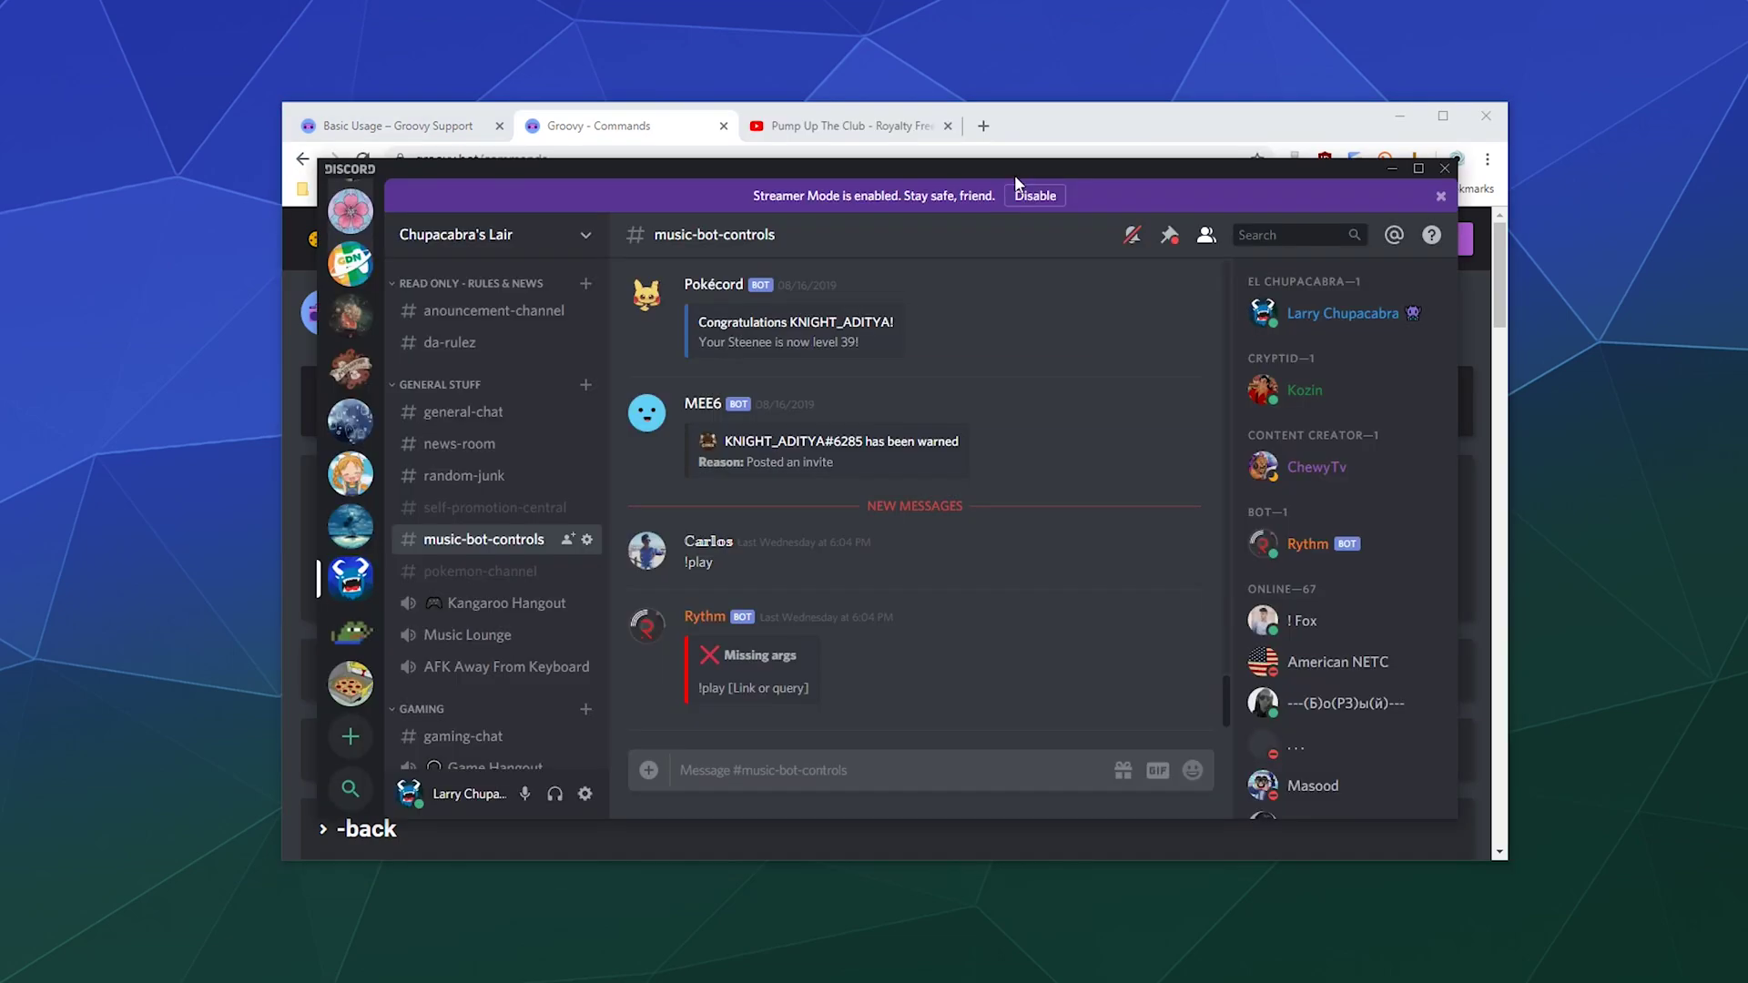
# In the Discord app, mute the microphone and look through the server's channel list
pyautogui.moveTo(1014, 175); pyautogui.dragTo(1017, 153)
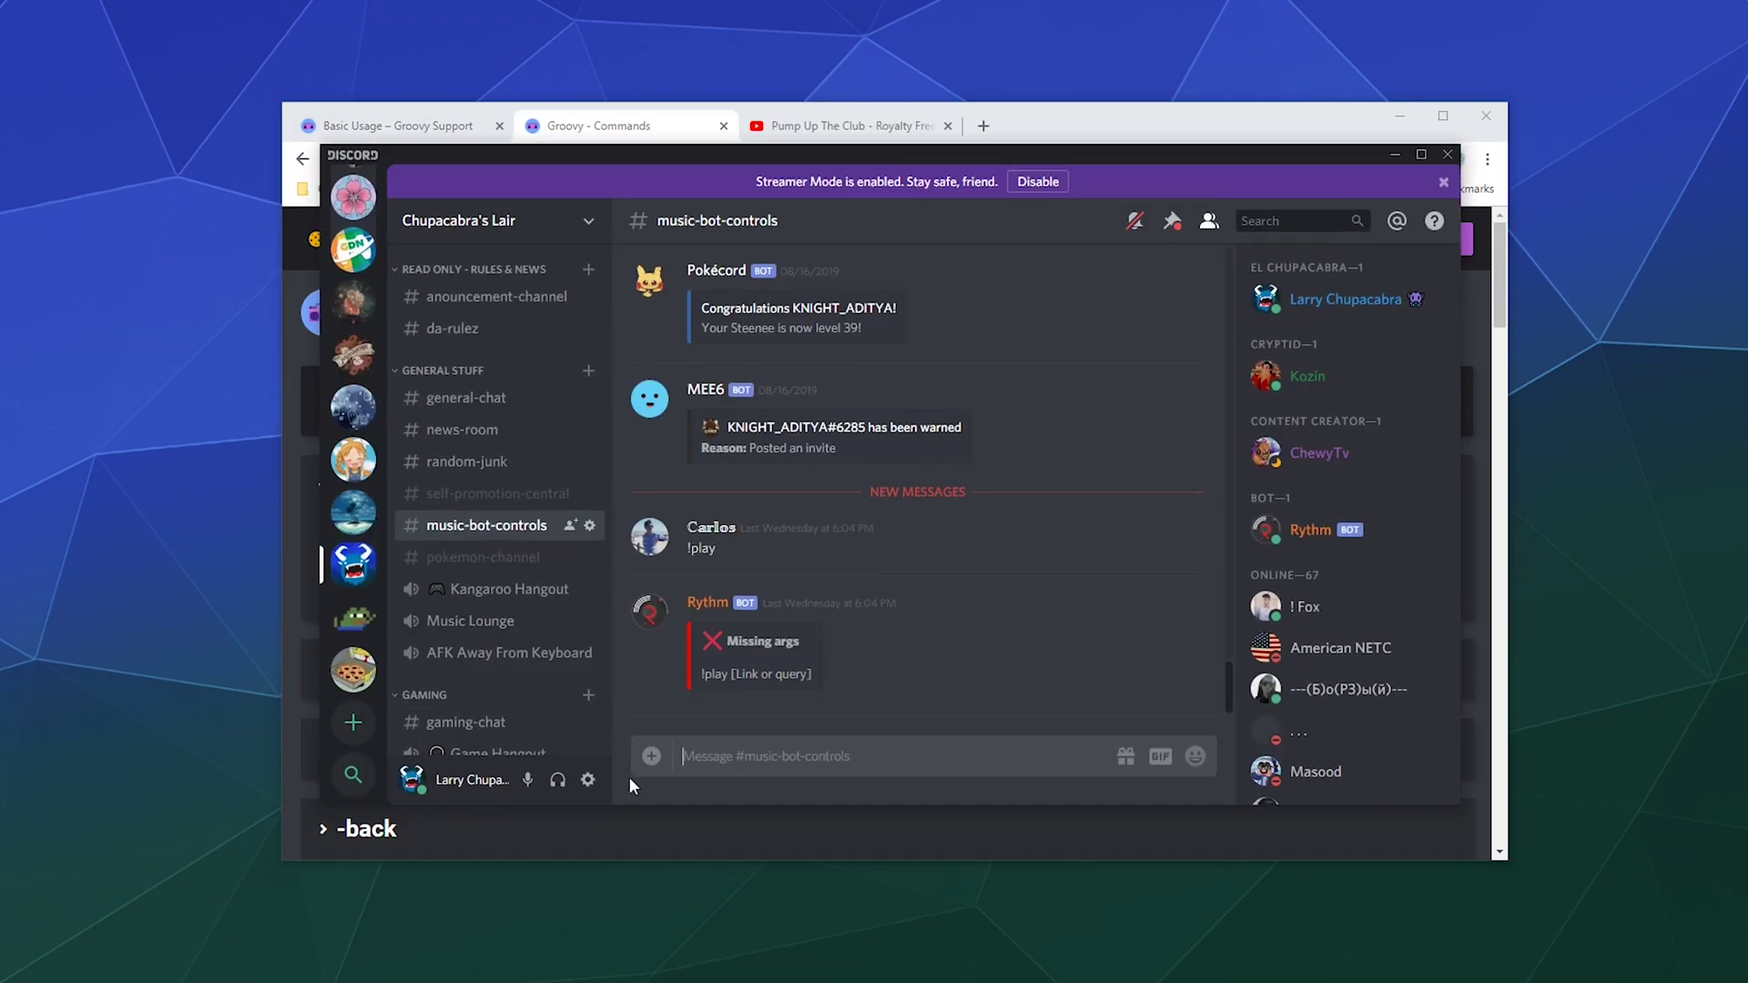
pyautogui.click(528, 779)
pyautogui.scroll(-5, 486, 459)
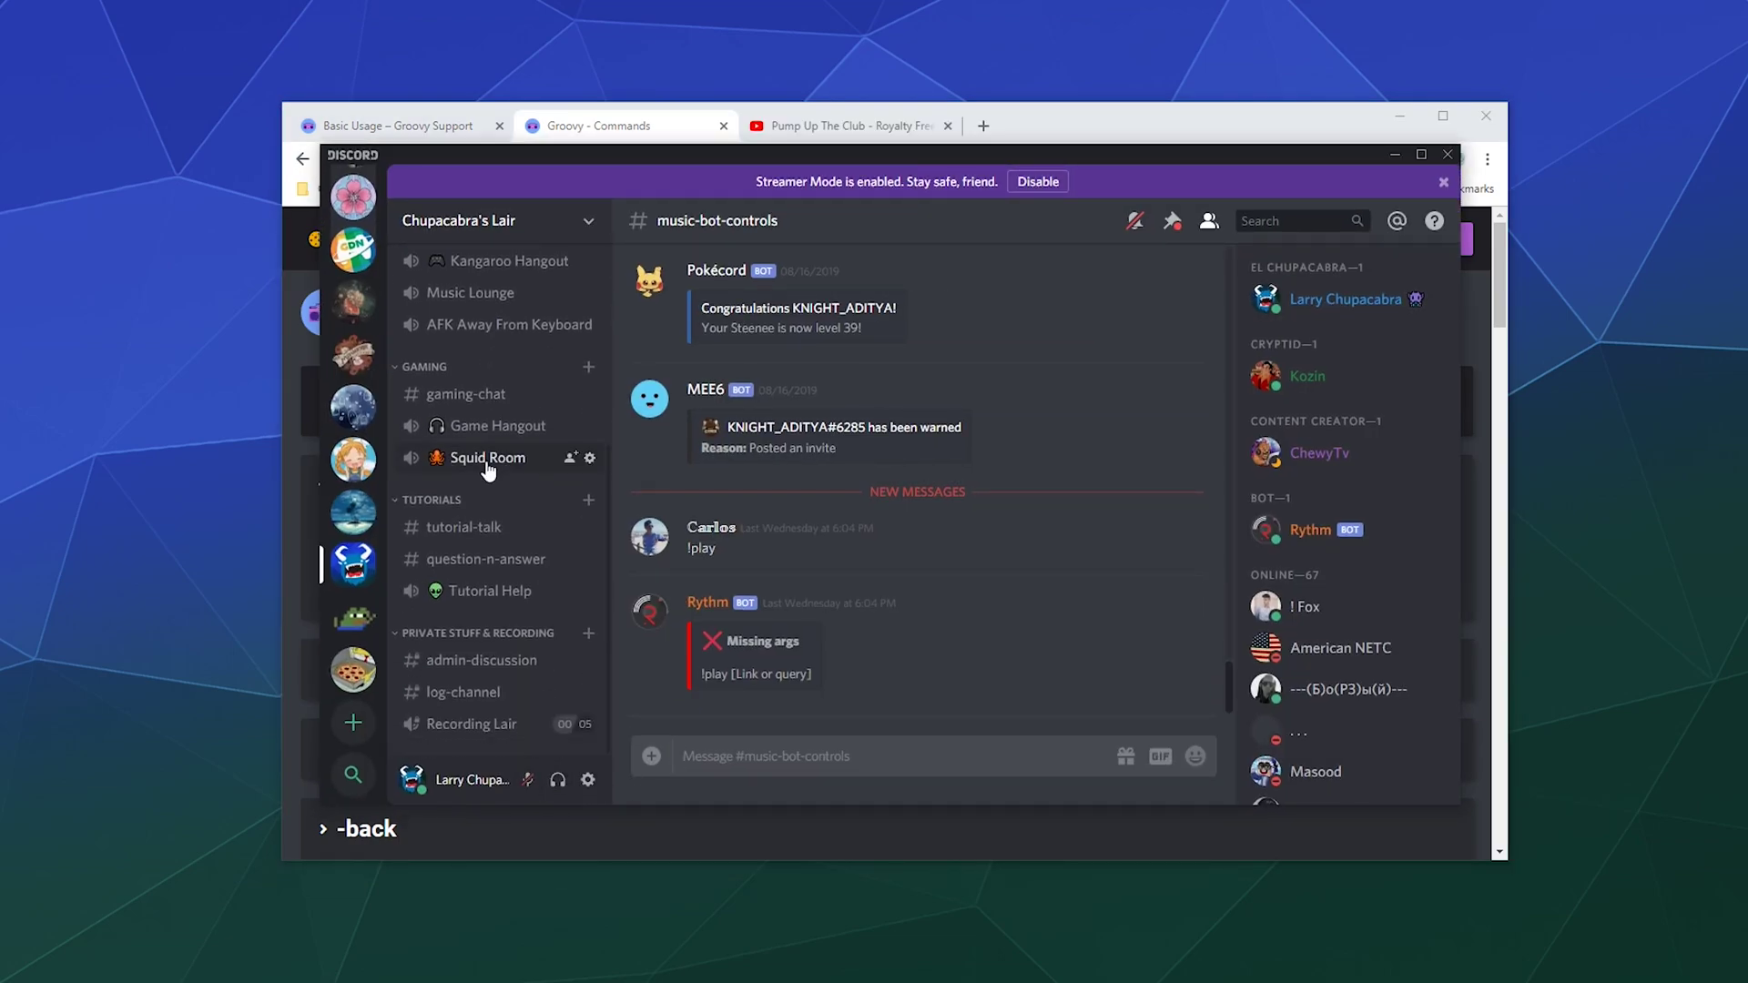
pyautogui.scroll(2, 488, 467)
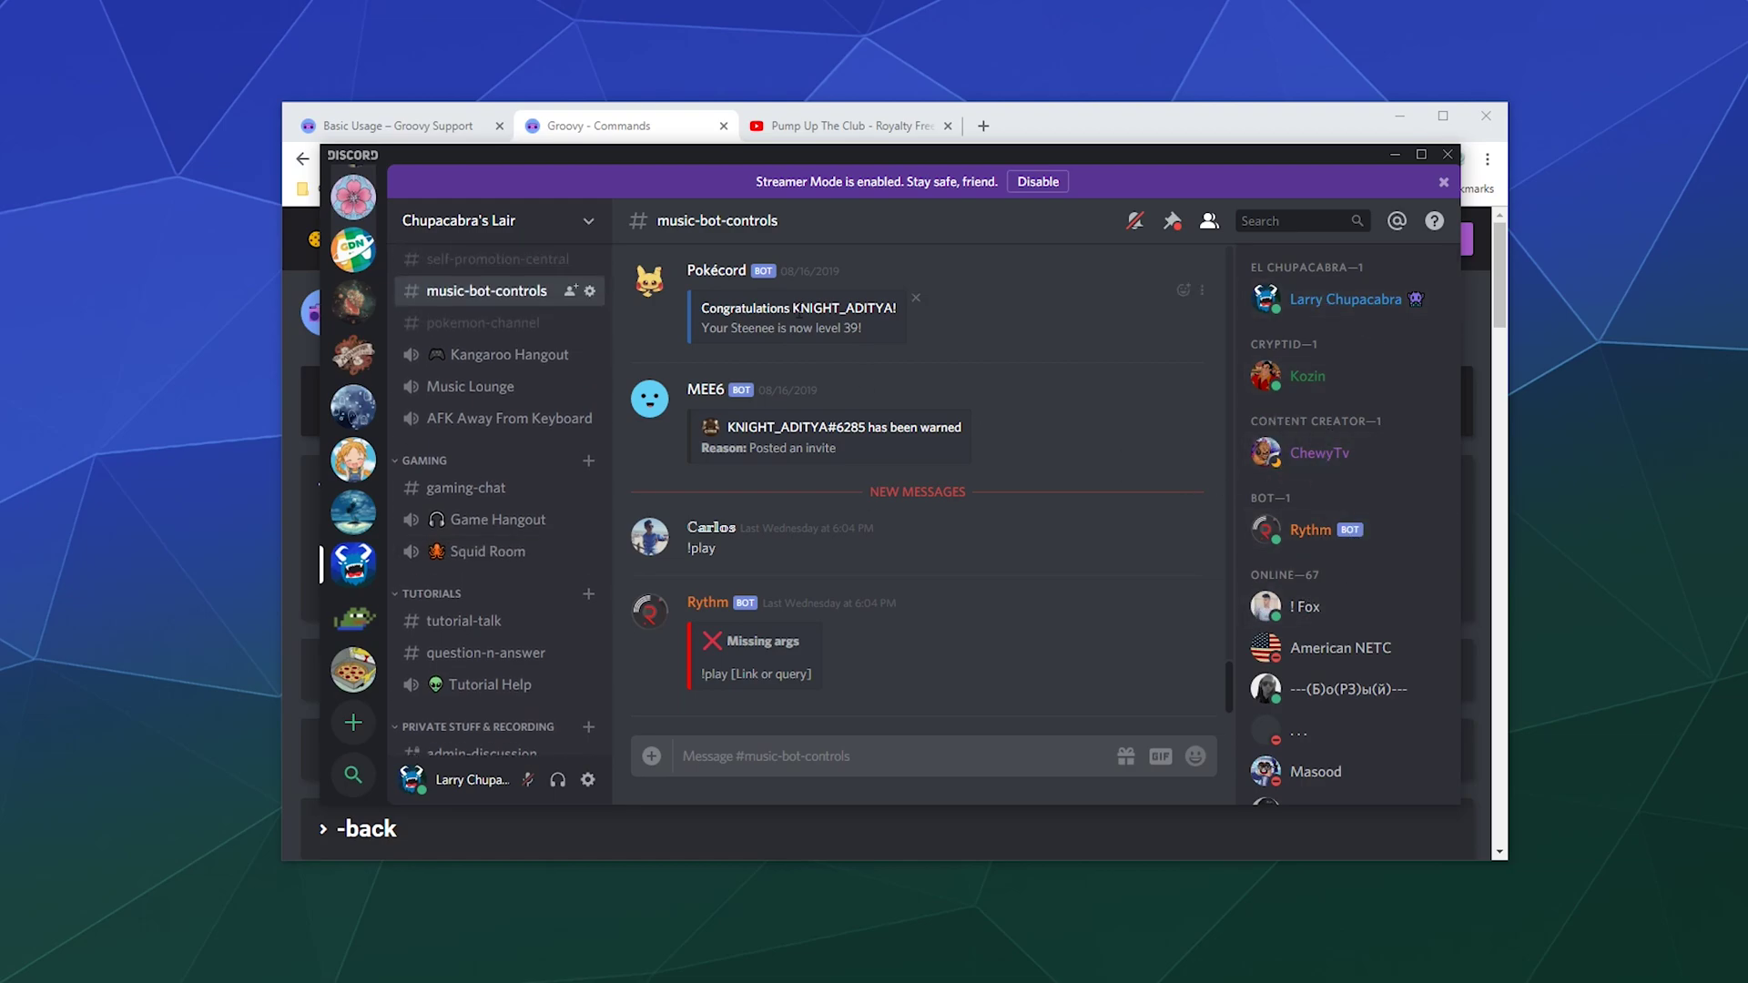
# Review the Bot role in the server's role settings, and return to the music-bot-controls channel
pyautogui.click(589, 222)
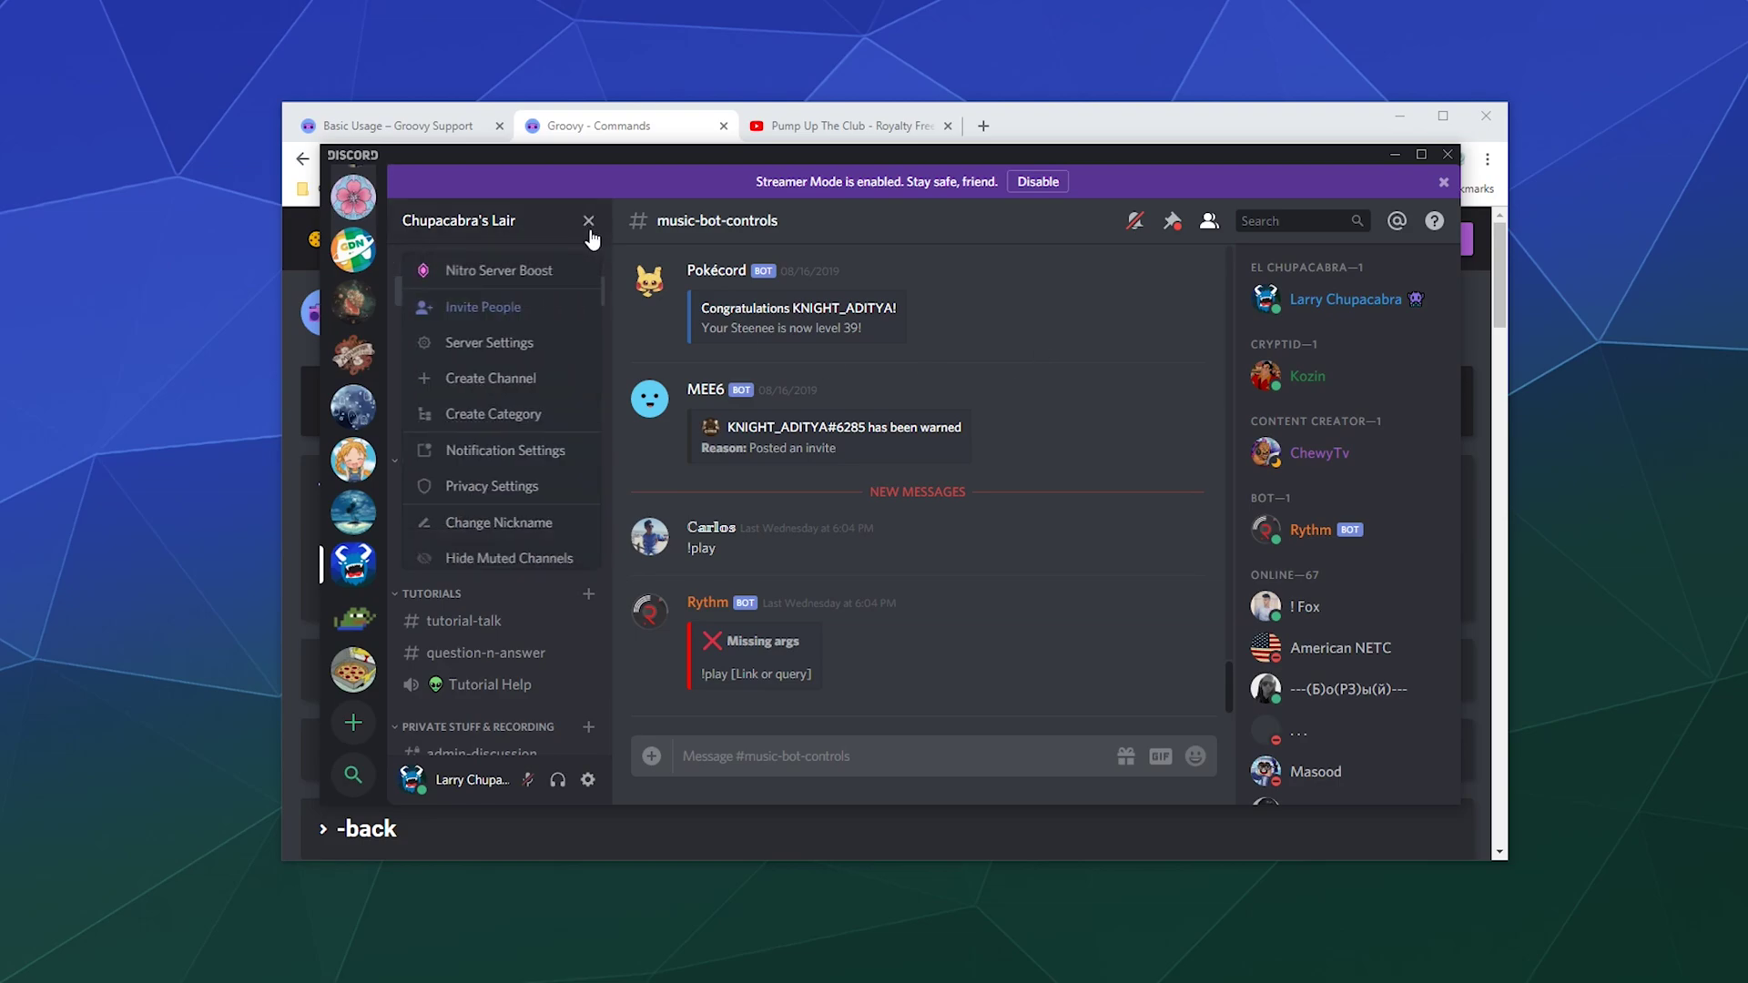
pyautogui.click(492, 353)
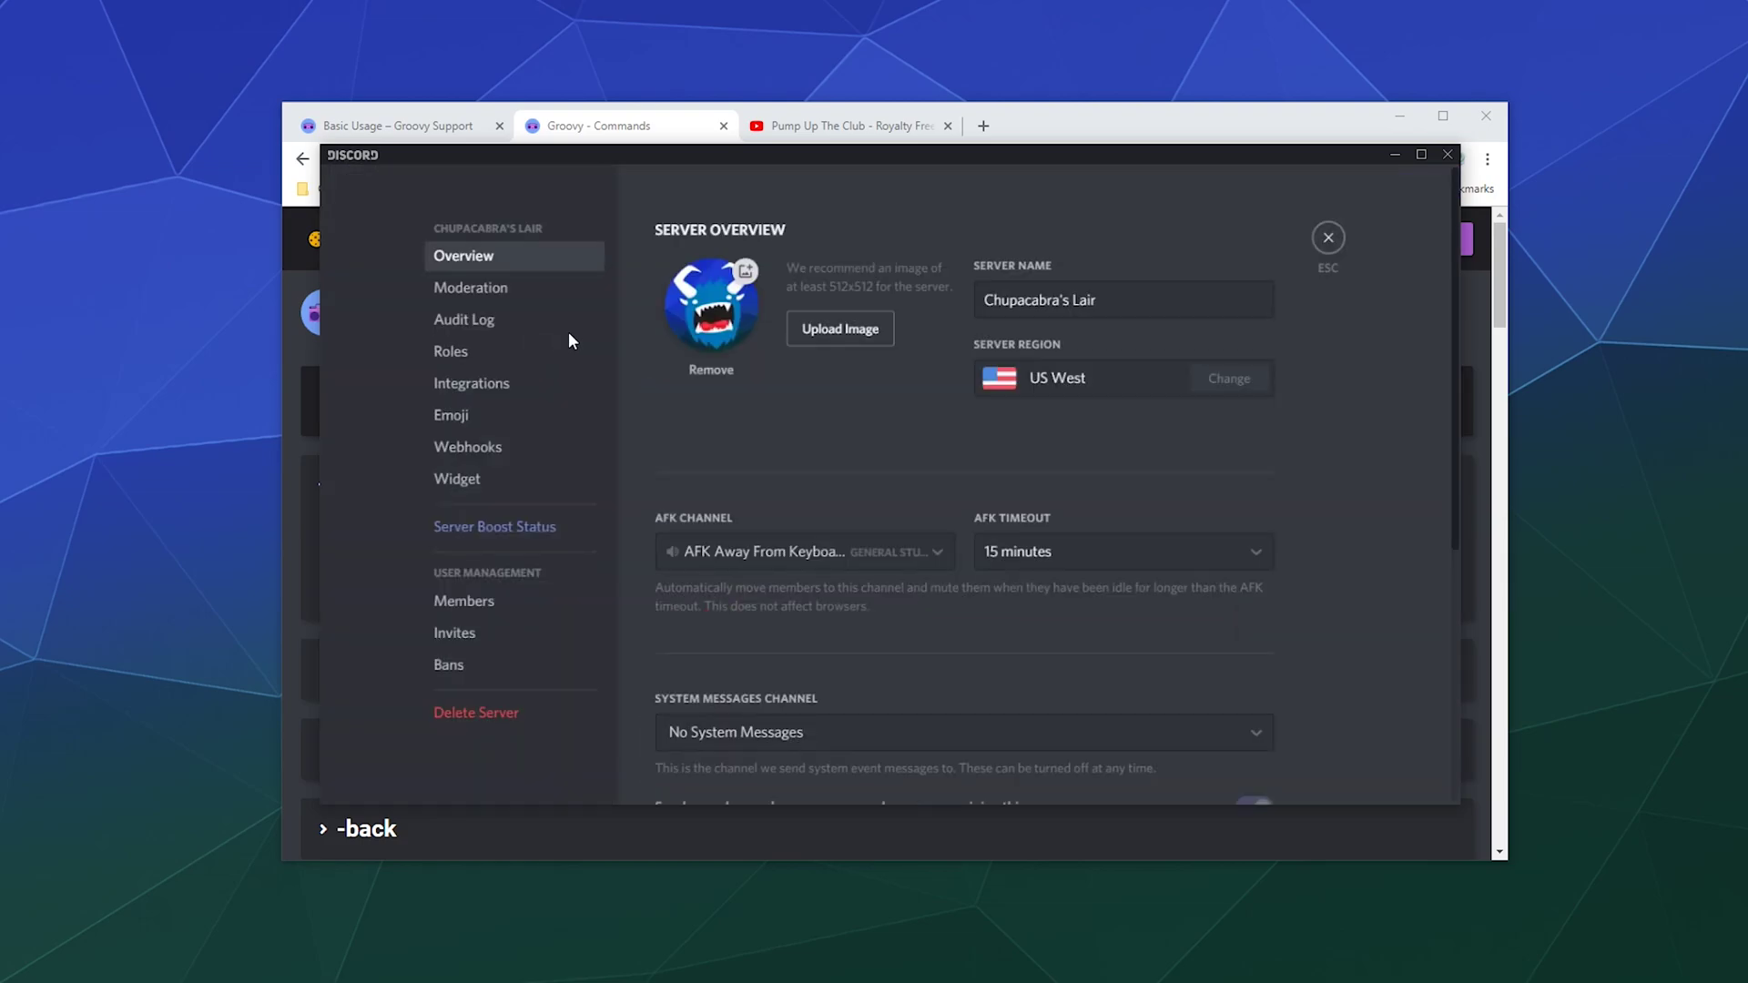
pyautogui.click(484, 354)
pyautogui.click(664, 407)
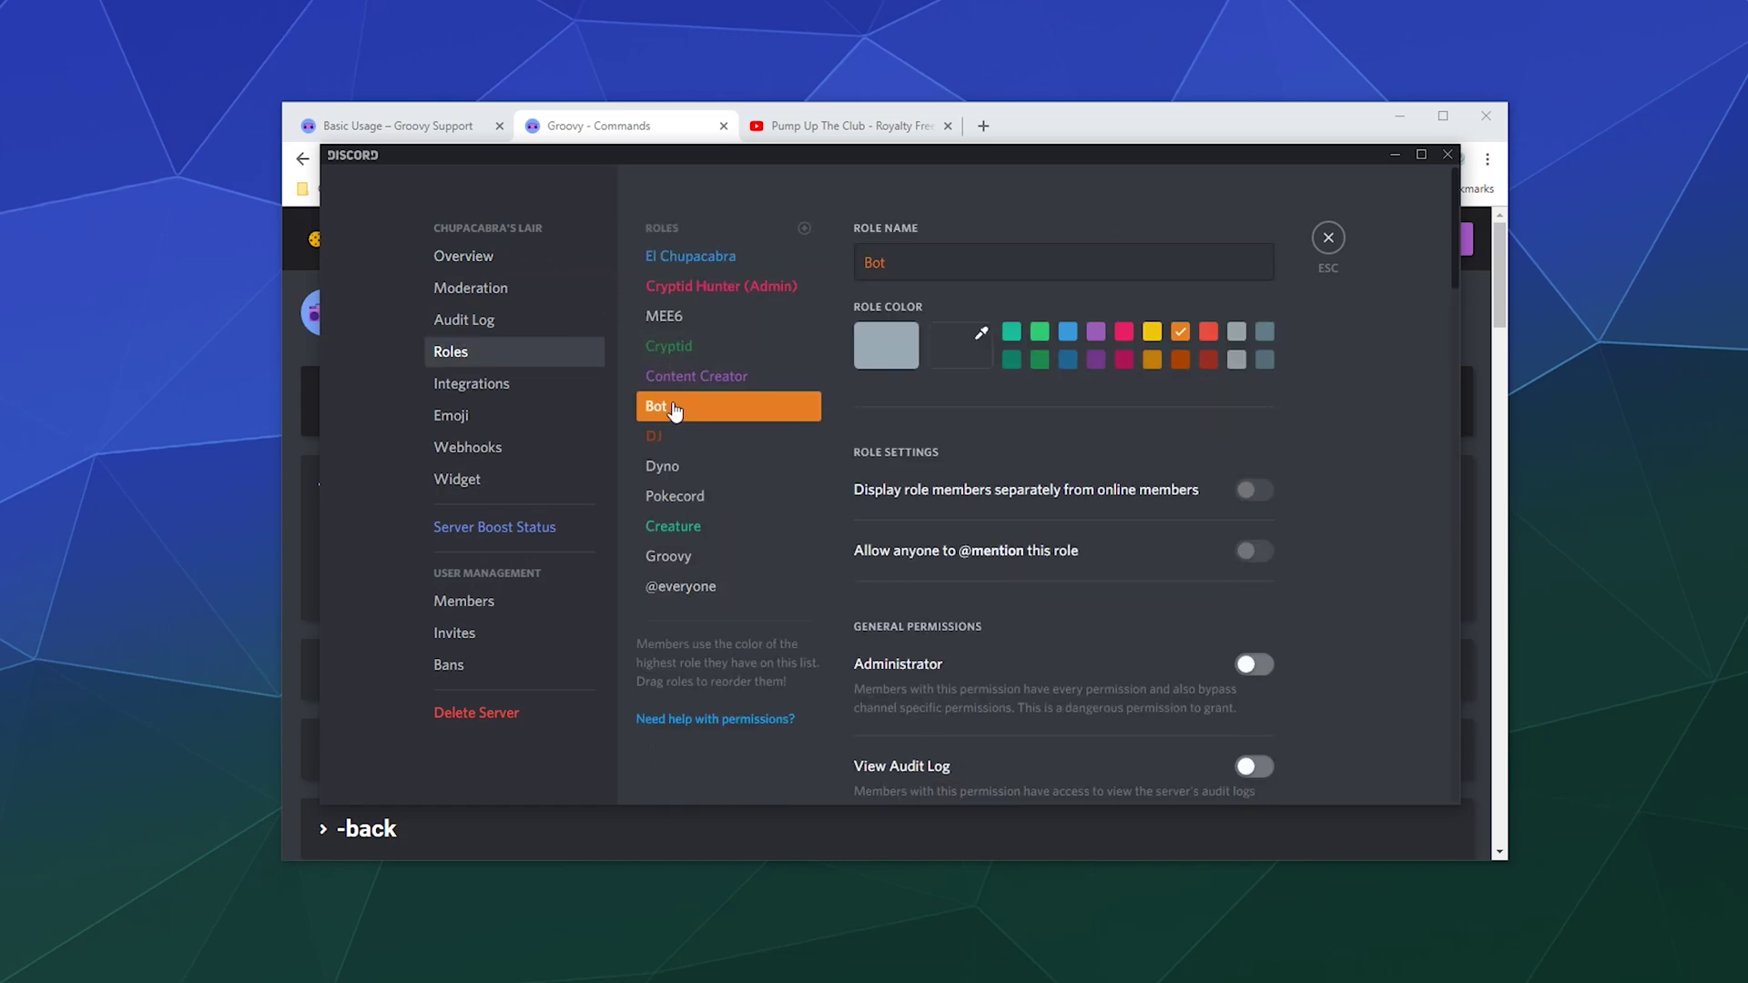
pyautogui.click(1325, 237)
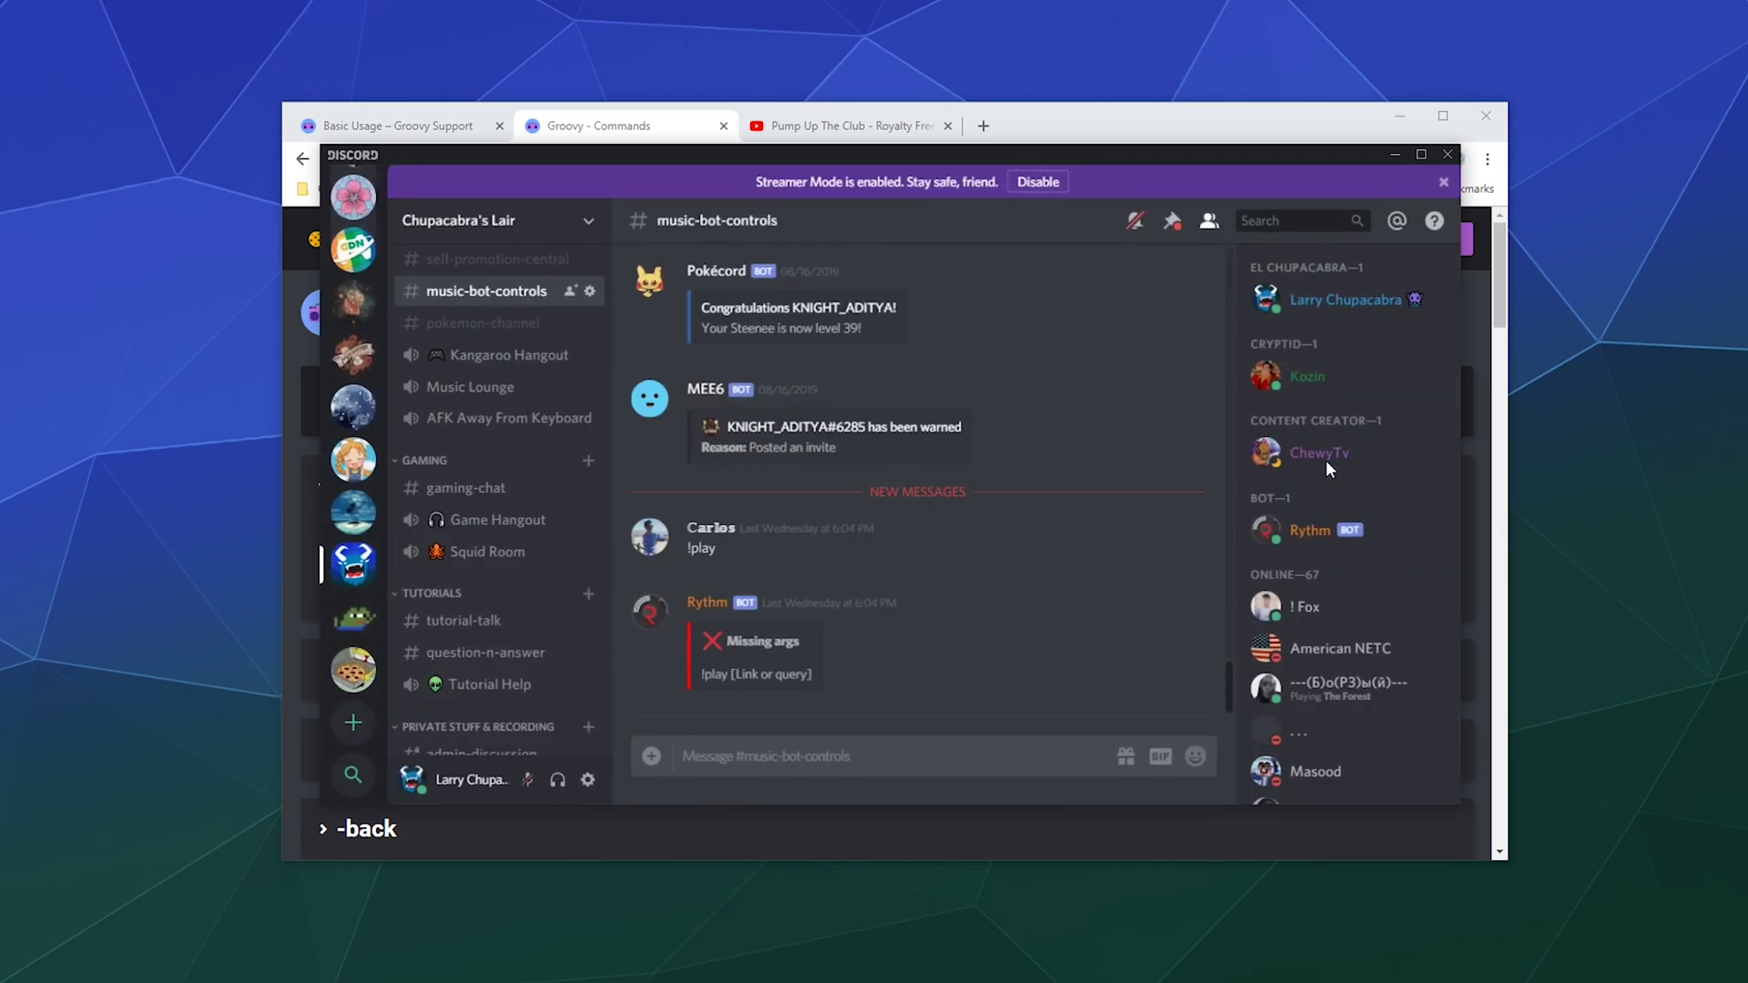
# Find Groovy in the server's member list and assign it the Bot role
pyautogui.scroll(-10, 1326, 461)
pyautogui.scroll(-6, 1370, 515)
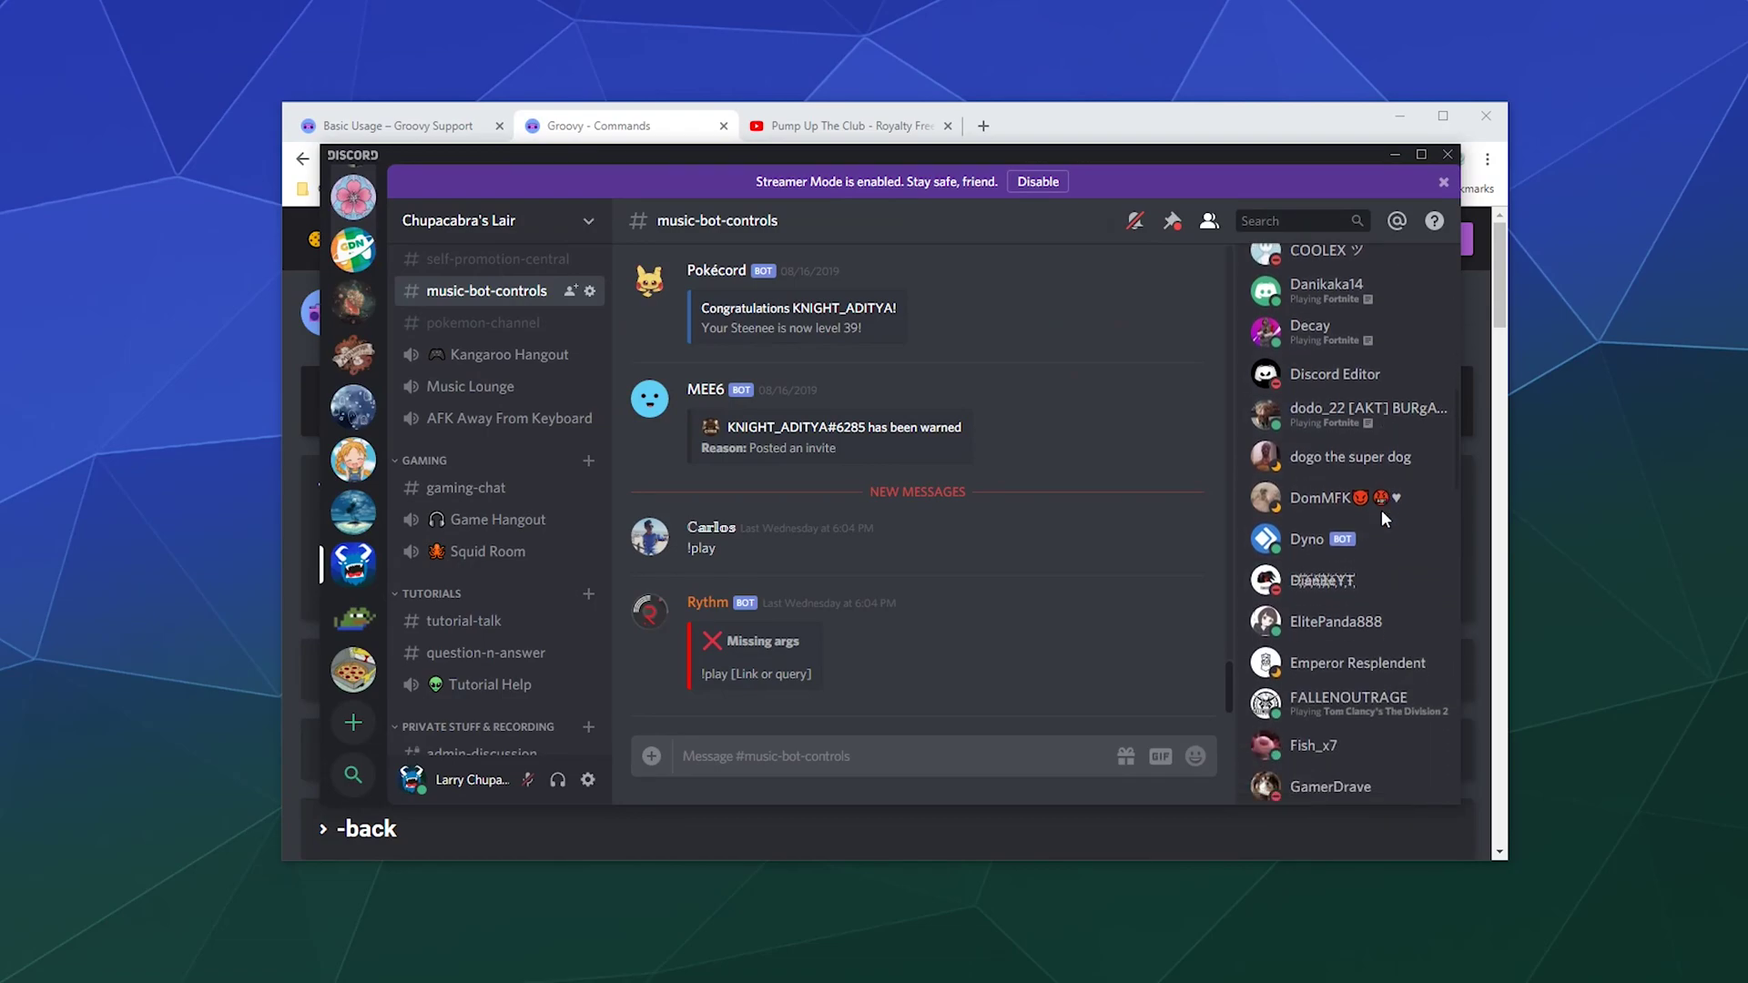
pyautogui.click(1359, 510)
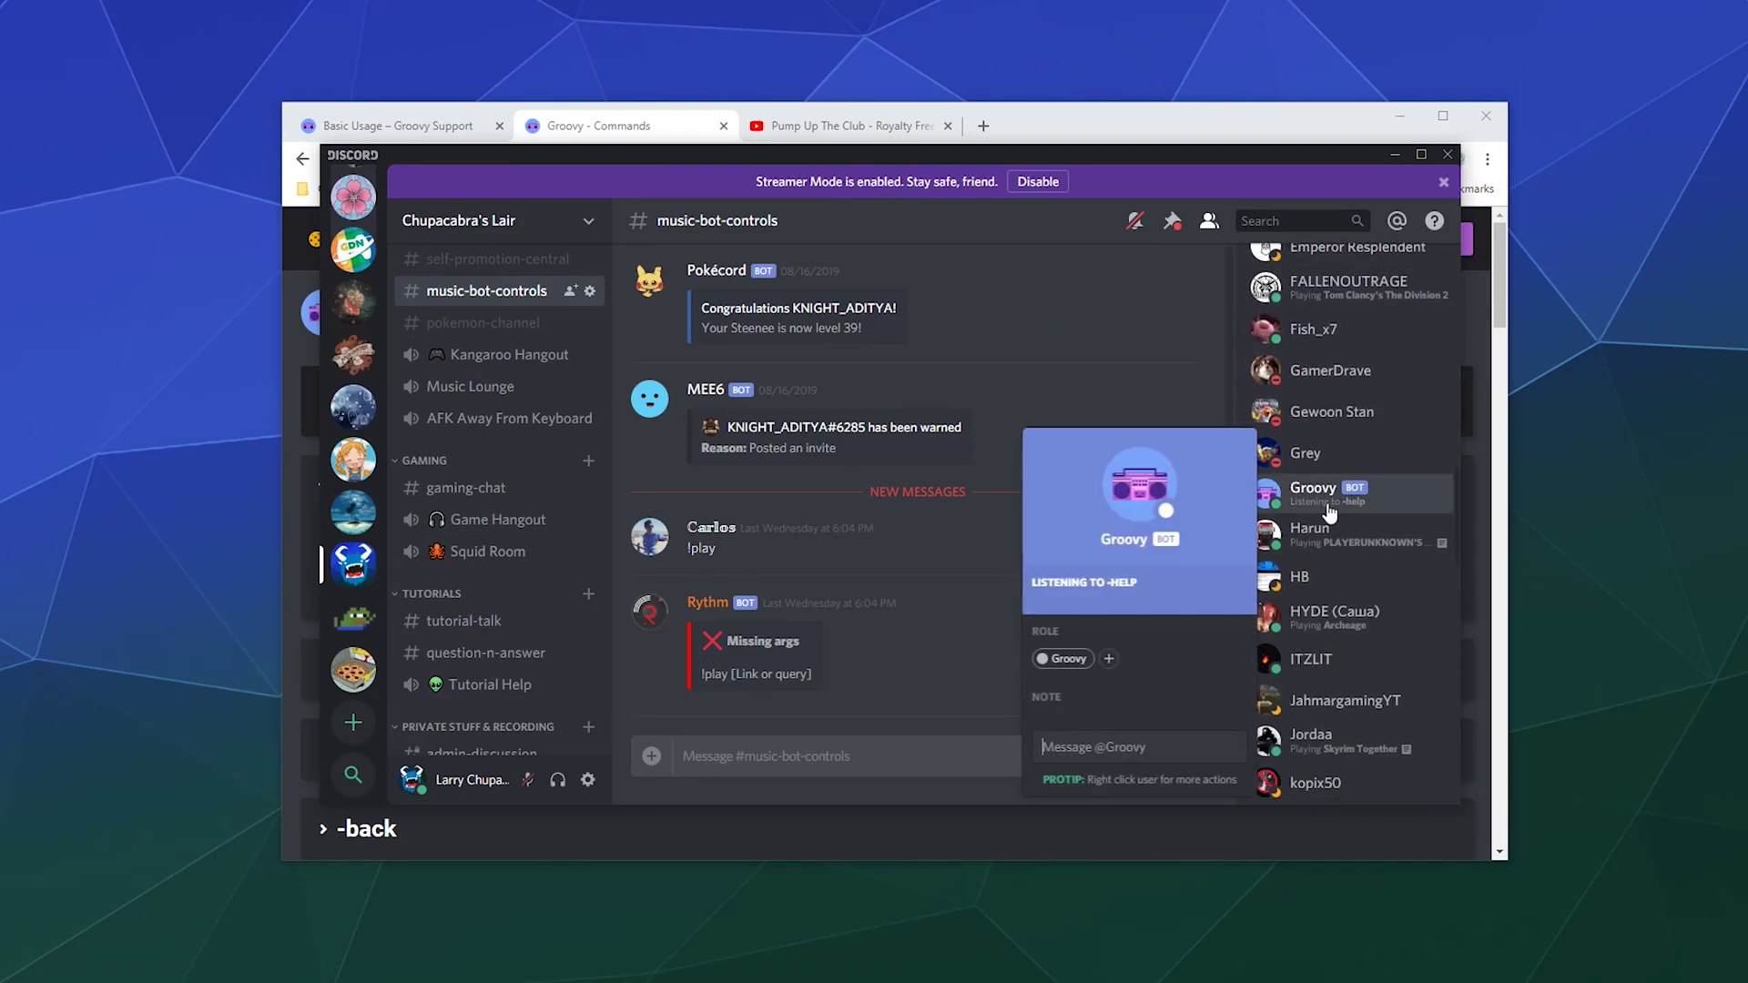
pyautogui.click(1108, 661)
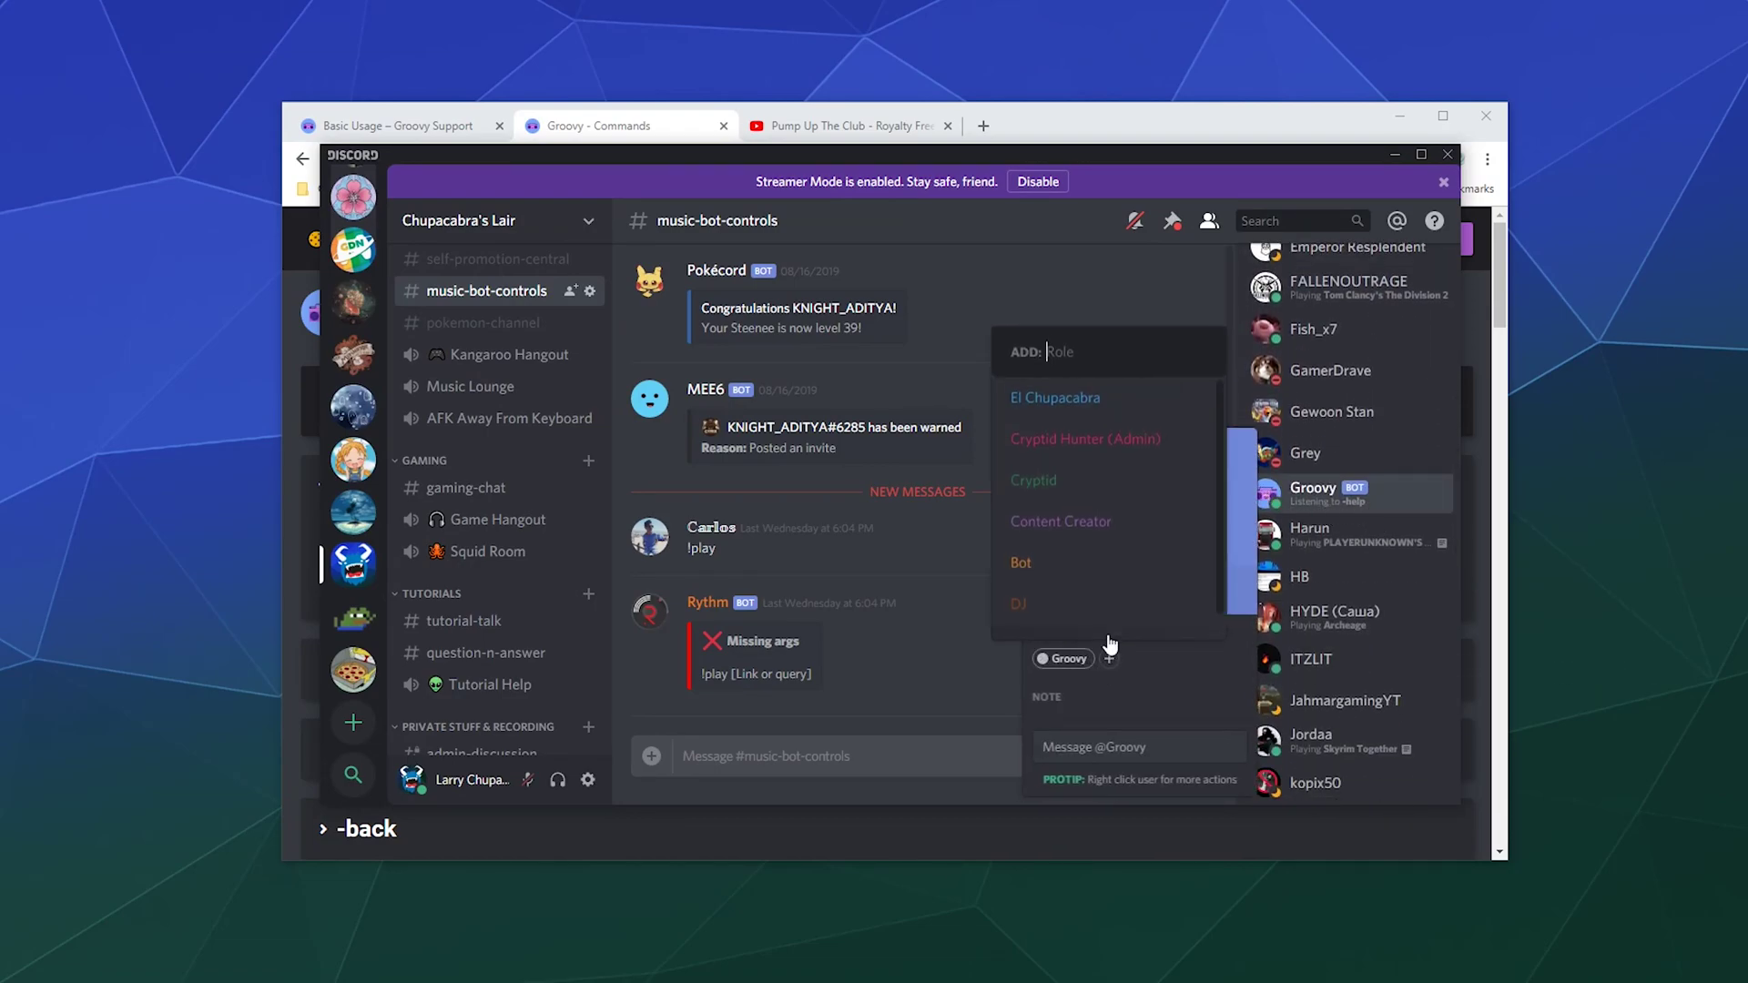
pyautogui.click(1070, 594)
pyautogui.scroll(10, 1350, 515)
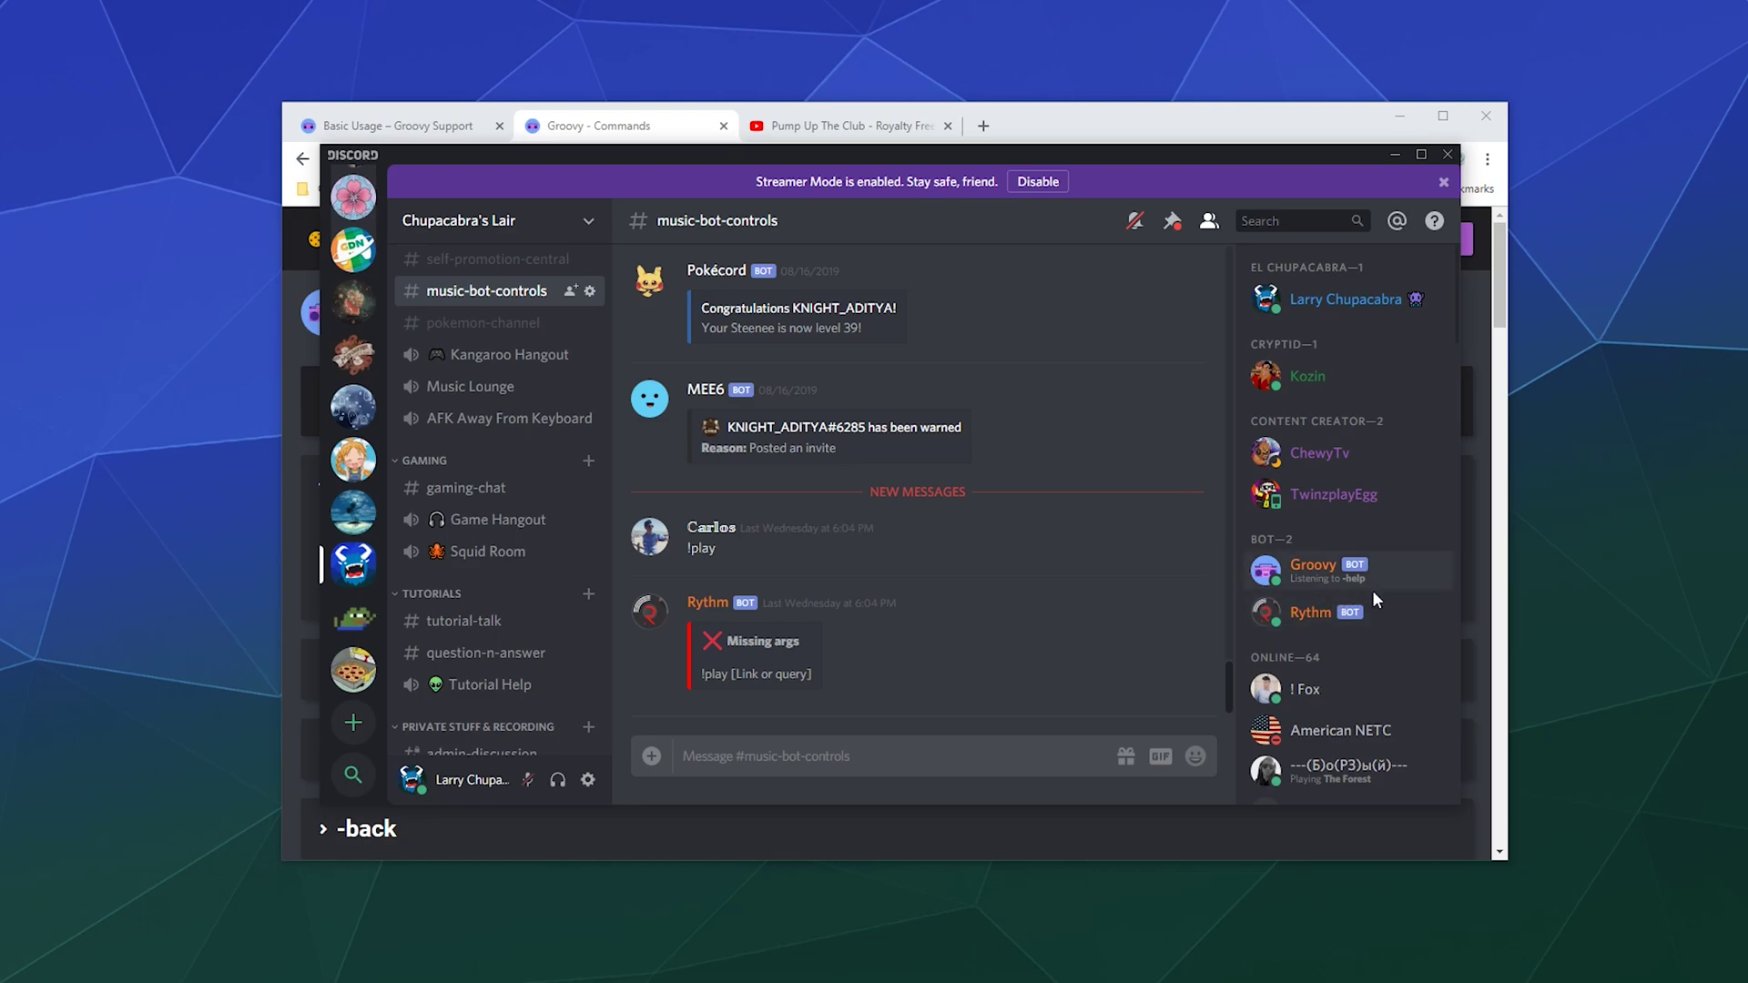
pyautogui.click(499, 696)
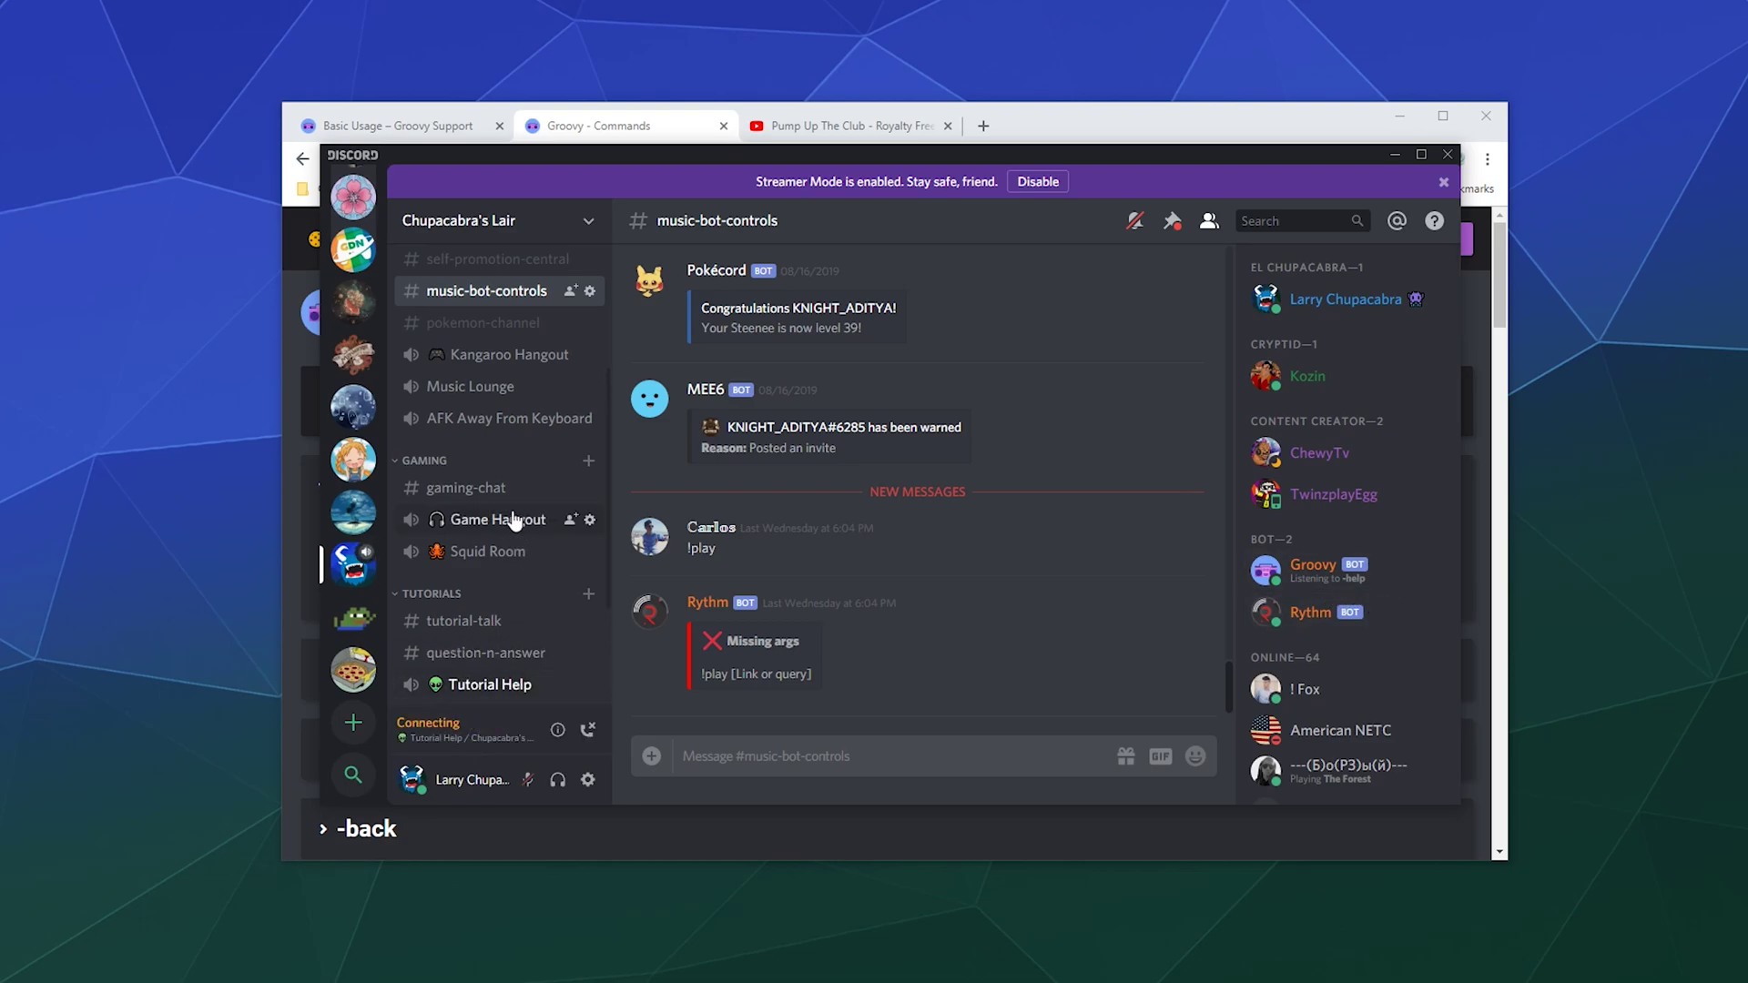
pyautogui.scroll(-3, 514, 521)
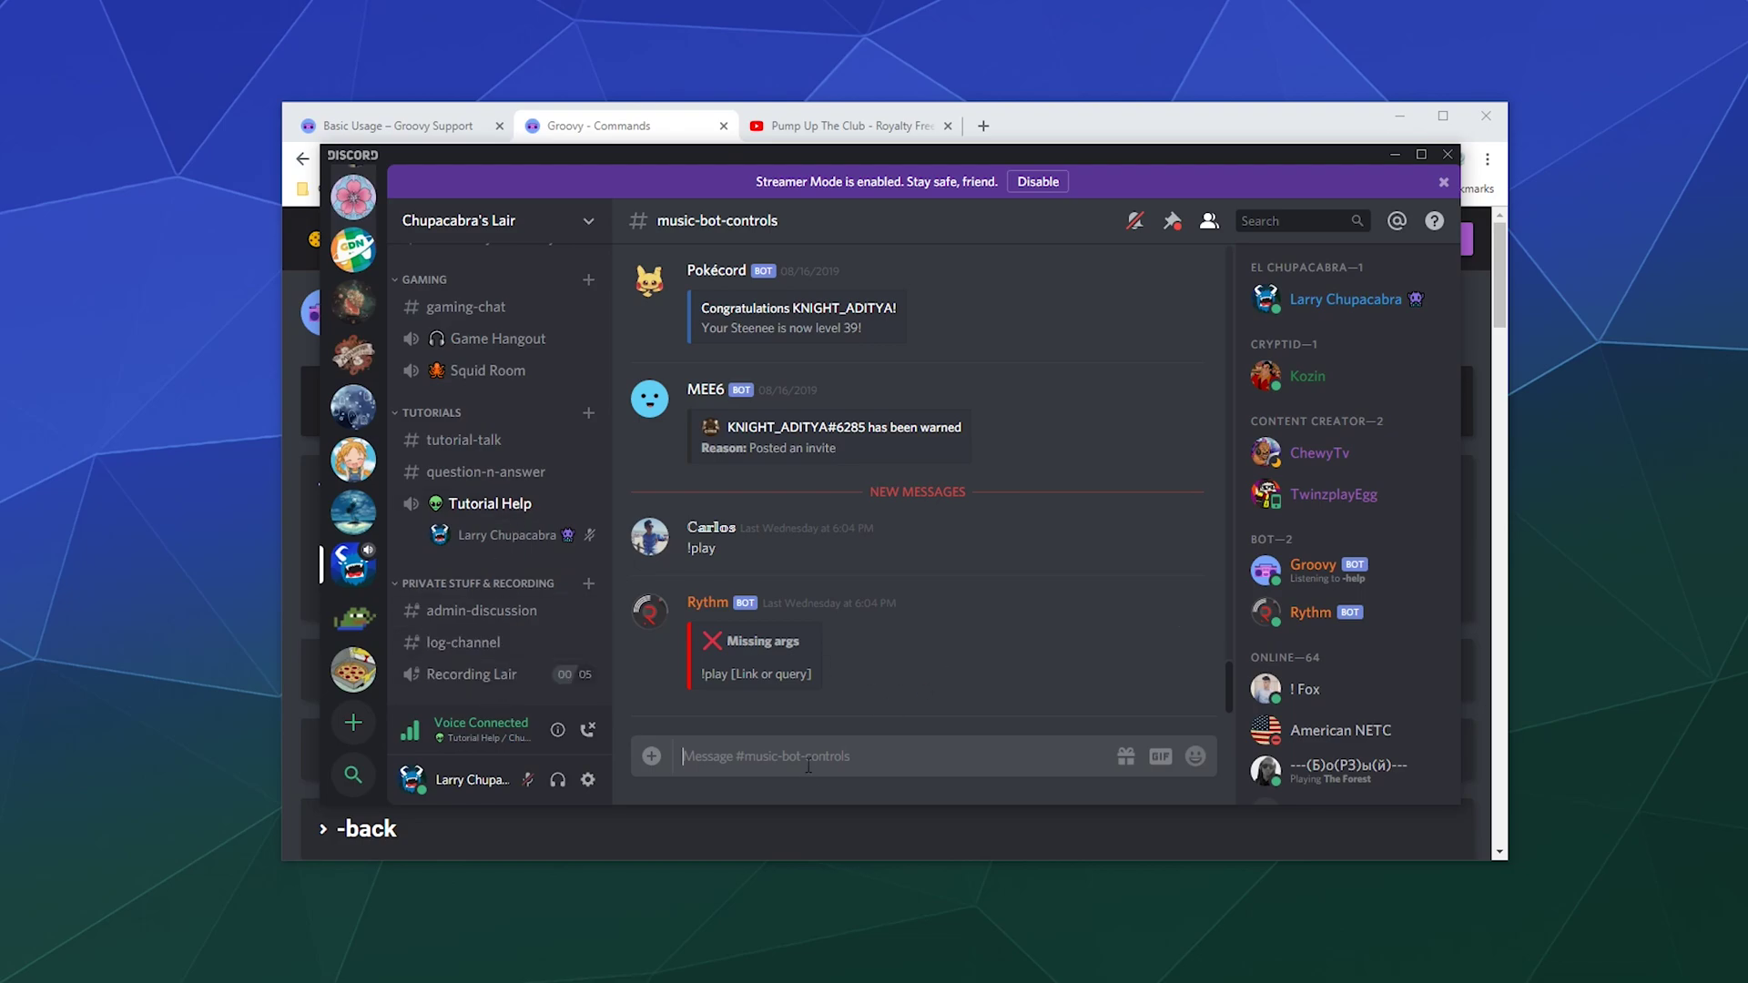
pyautogui.write('-play')
pyautogui.write('https://www.youtube.com/watch?v=iKdlb-d4MZo')
pyautogui.press('Return')
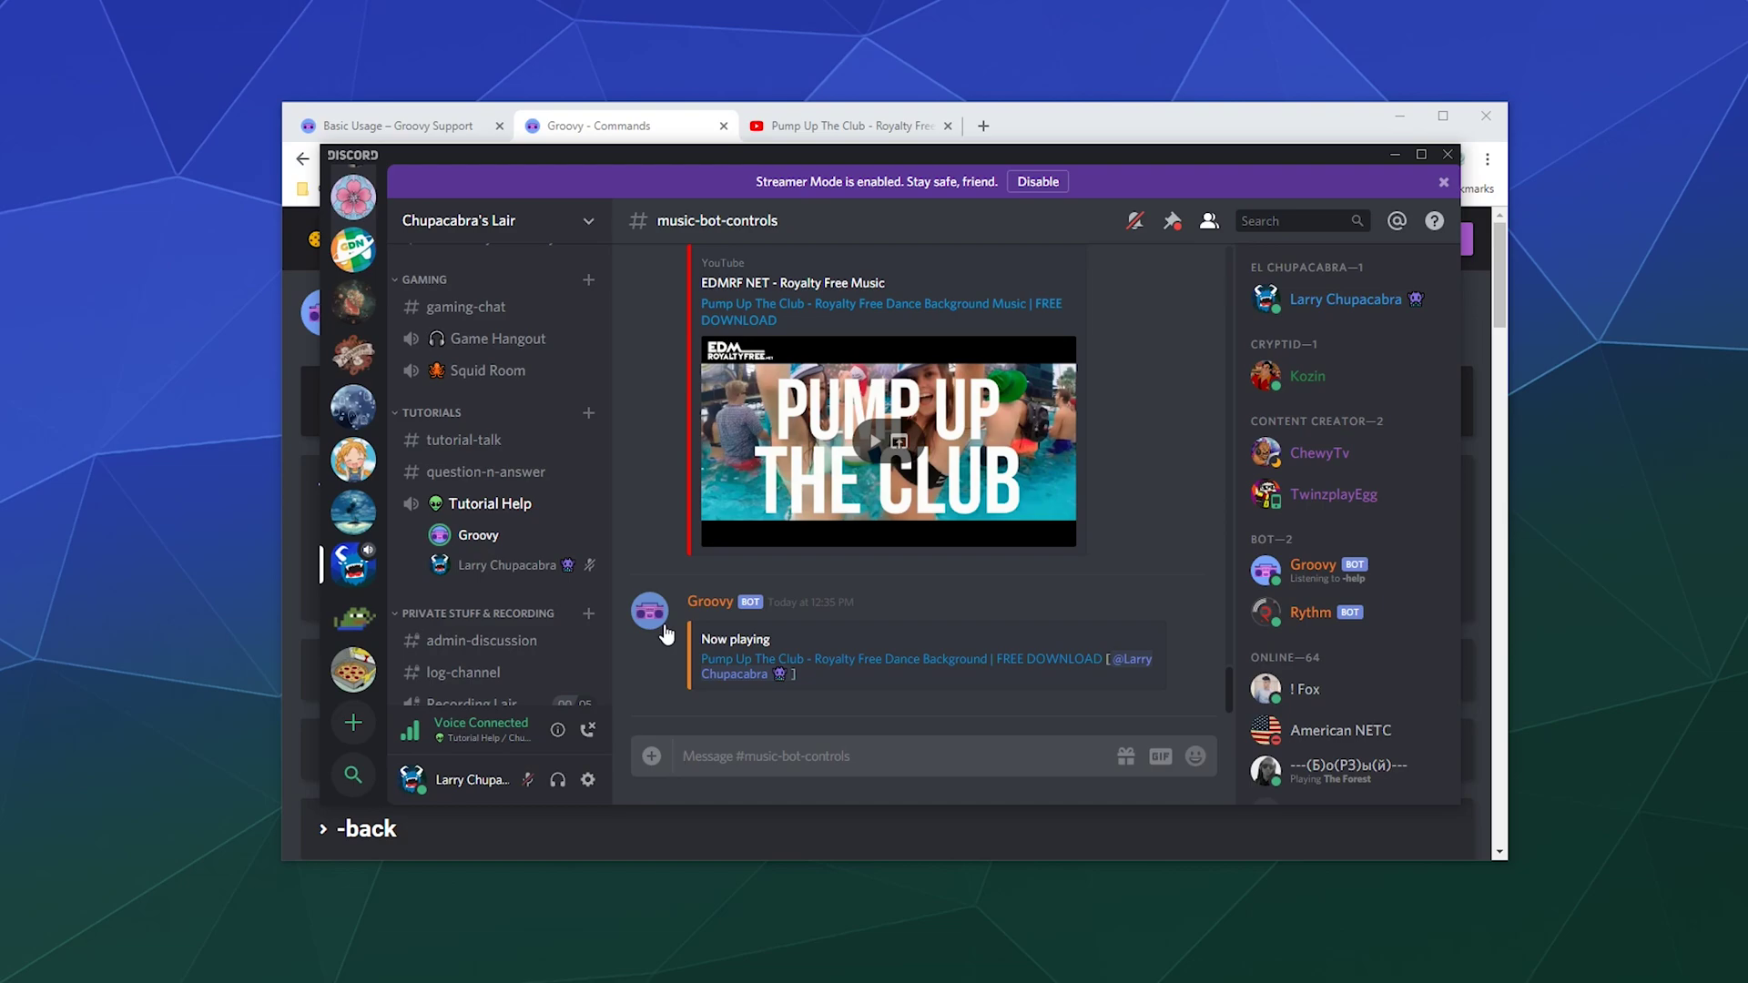
# Switch to YouTube in the browser and open "Dropgun - Somebody (Copyright Free Music)" from the royalty free music results
pyautogui.click(824, 111)
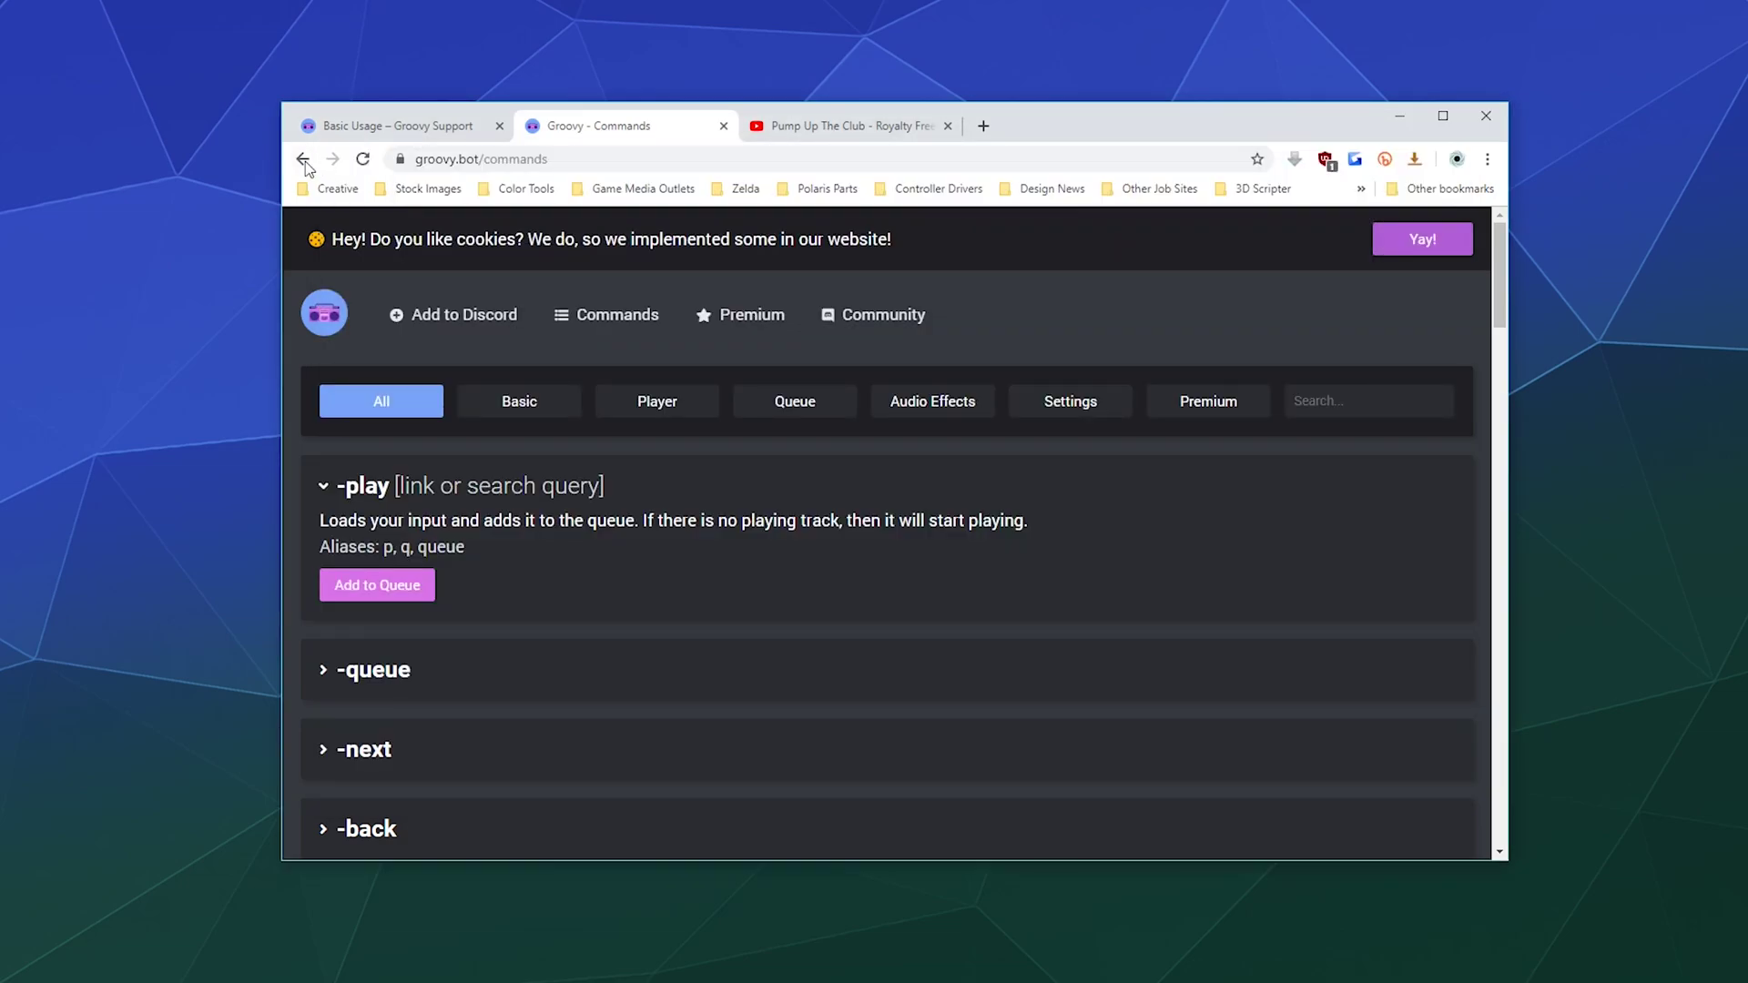
pyautogui.click(842, 125)
pyautogui.click(303, 160)
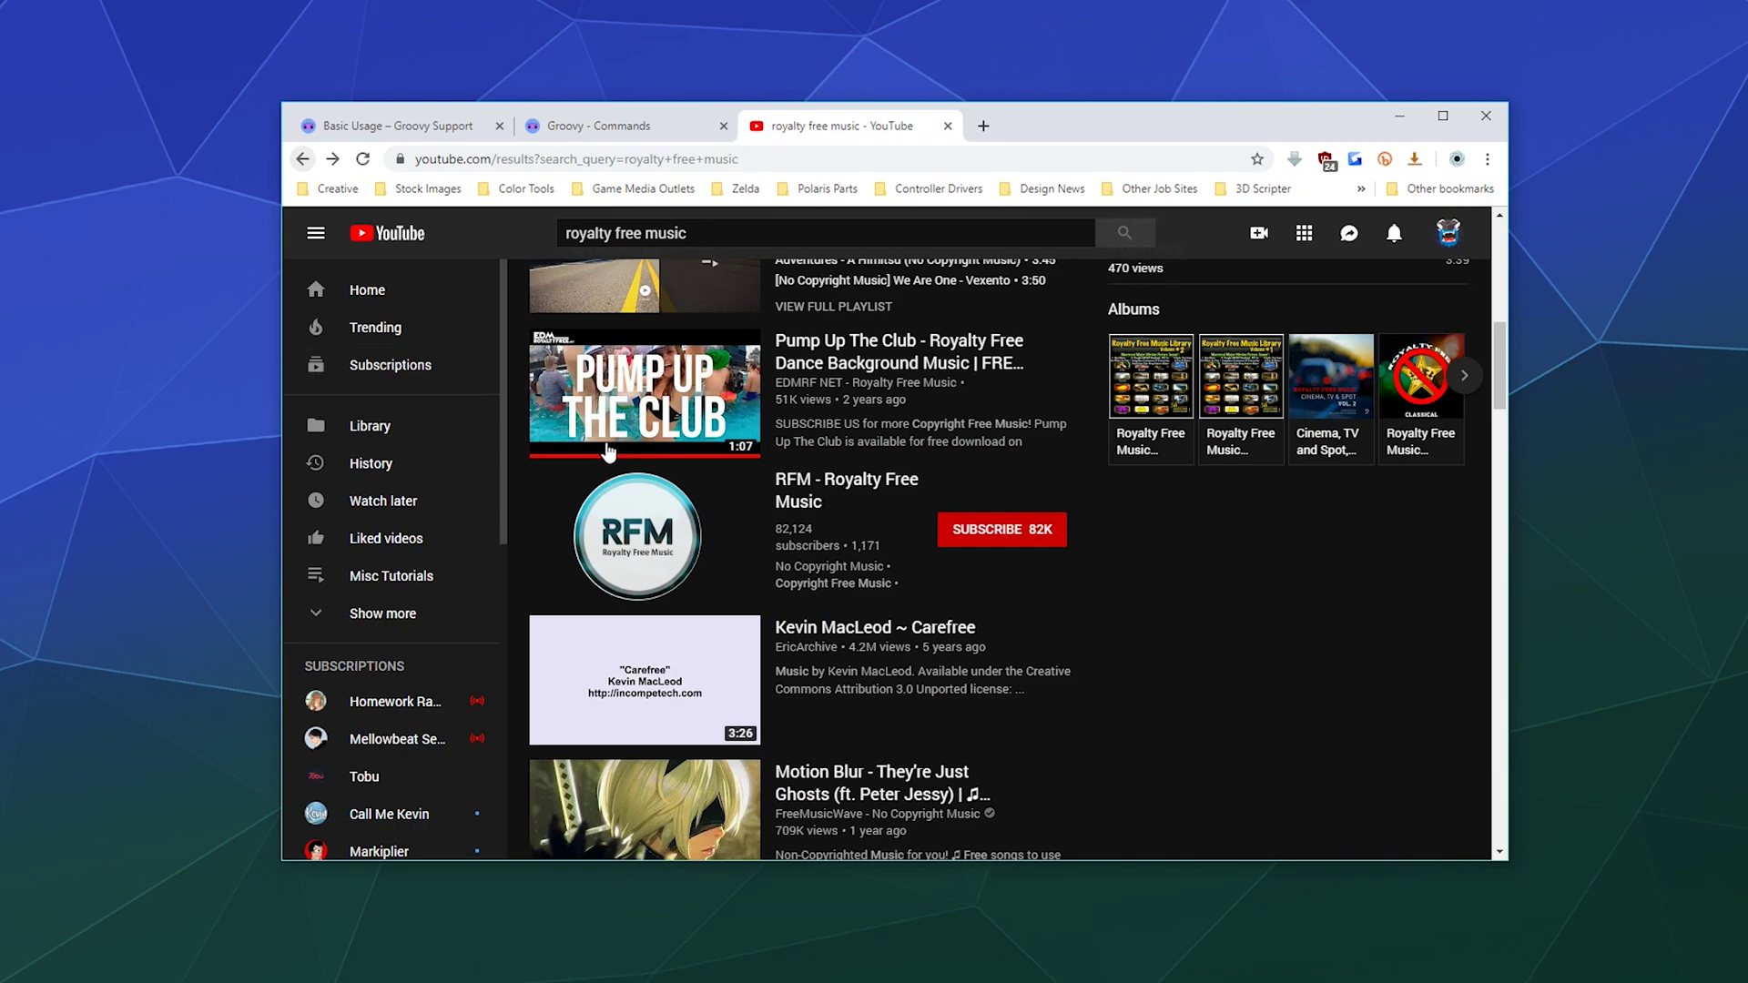
pyautogui.scroll(-5, 608, 452)
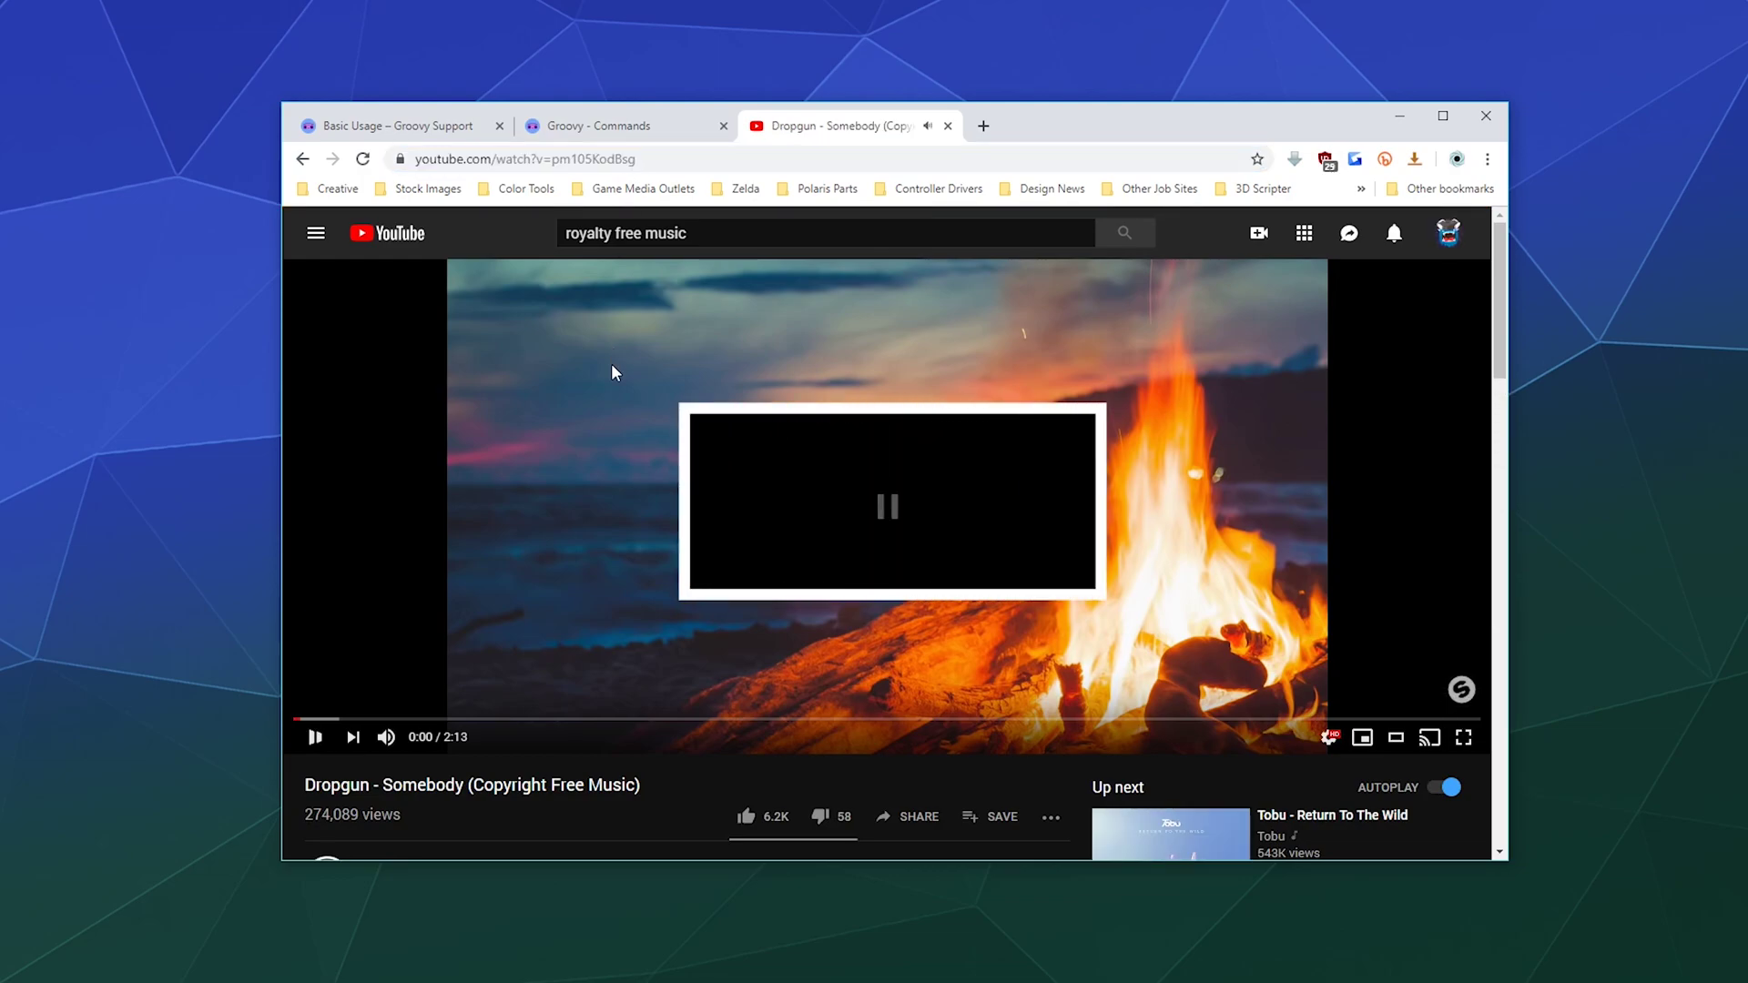
pyautogui.click(619, 130)
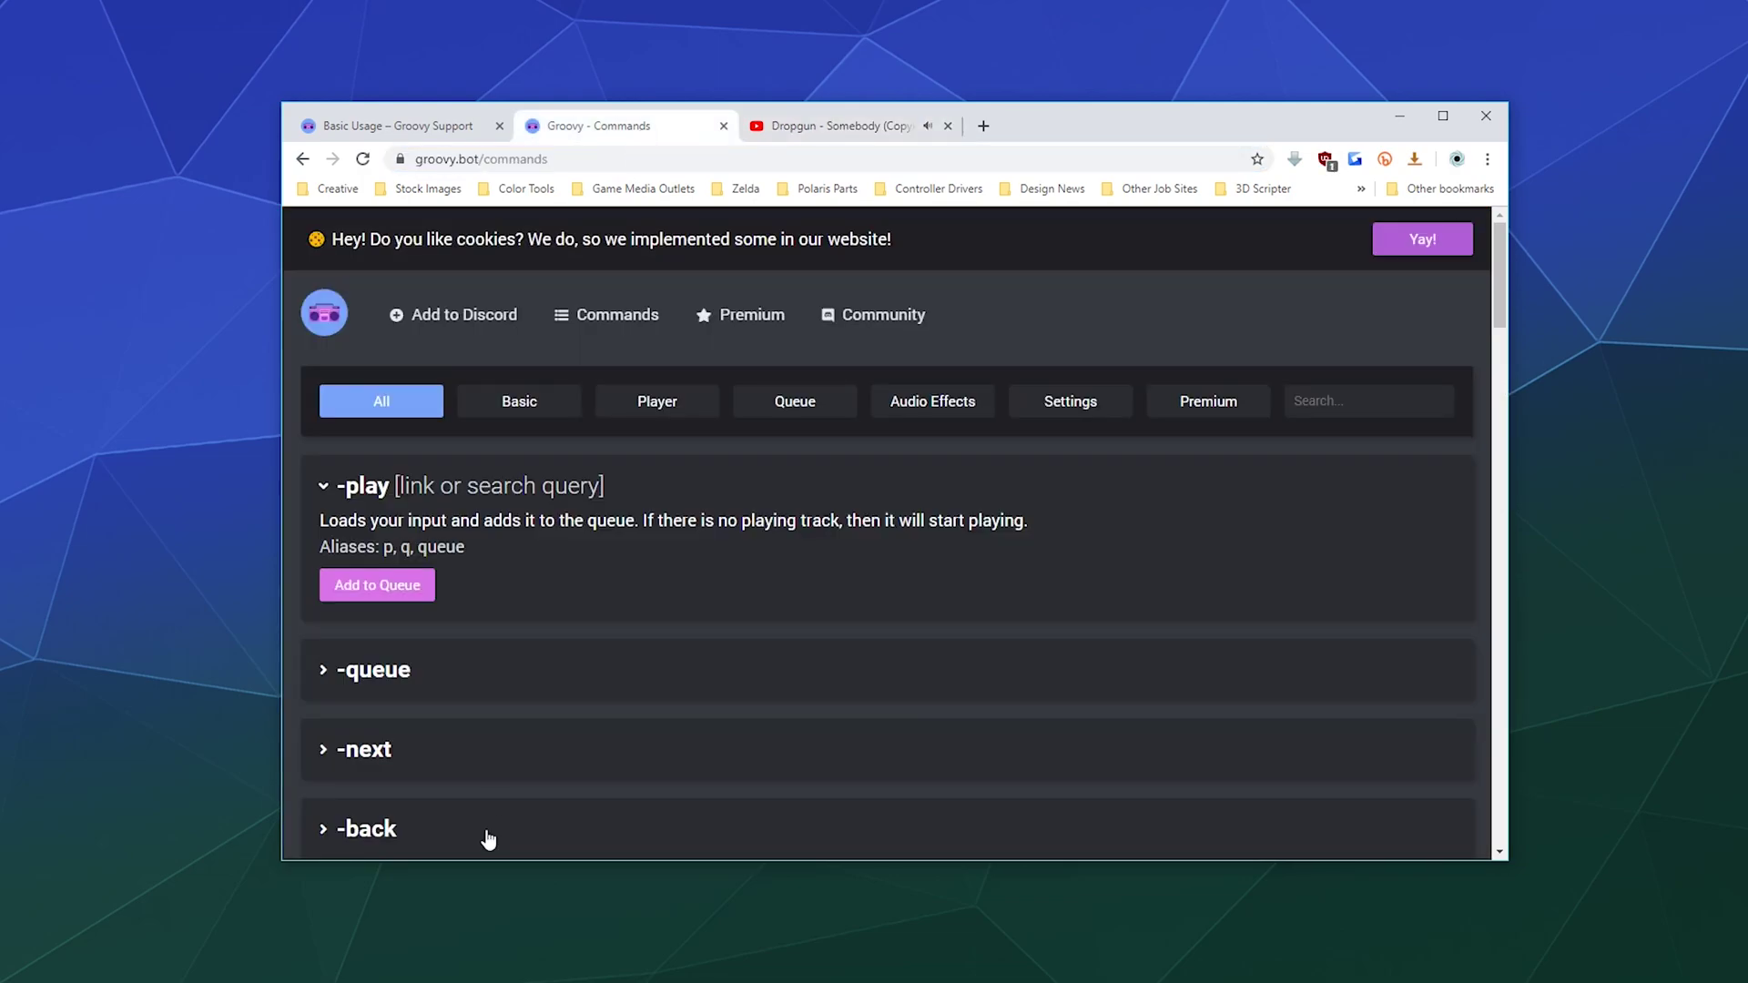
pyautogui.hotkey('alt', 'Tab')
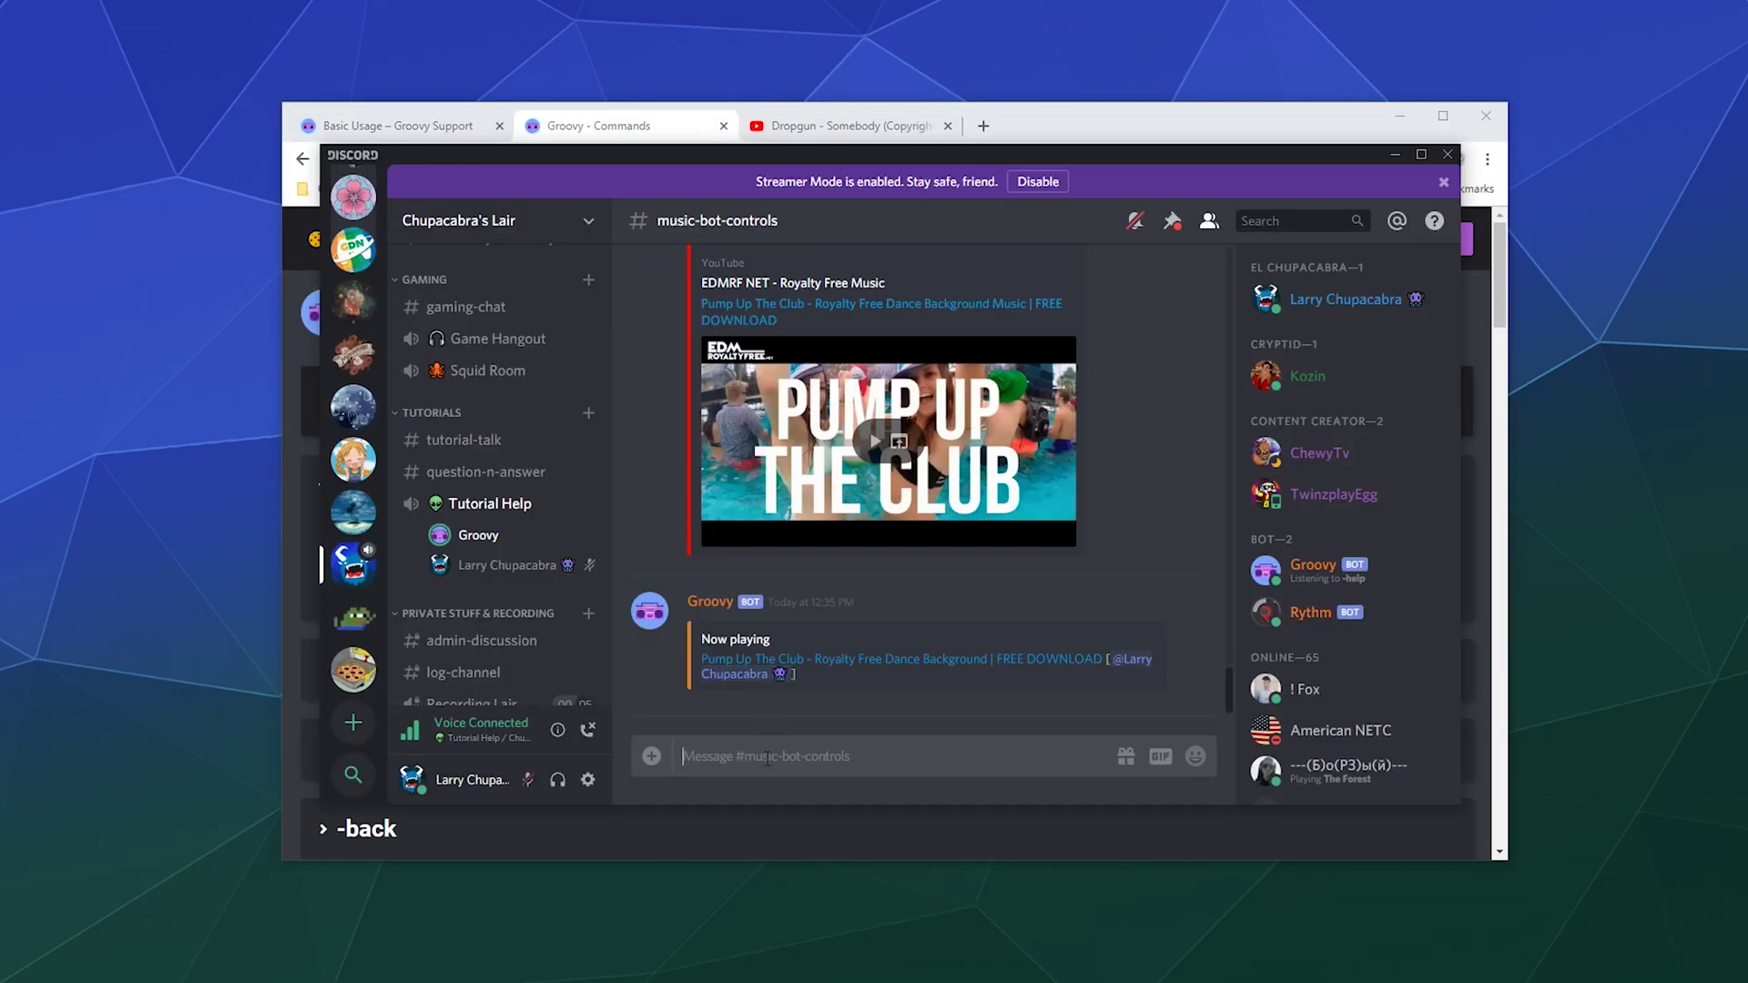
pyautogui.write('-play')
pyautogui.write('https://www.youtube.com/watch?v=pm105KodBsg')
pyautogui.press('Return')
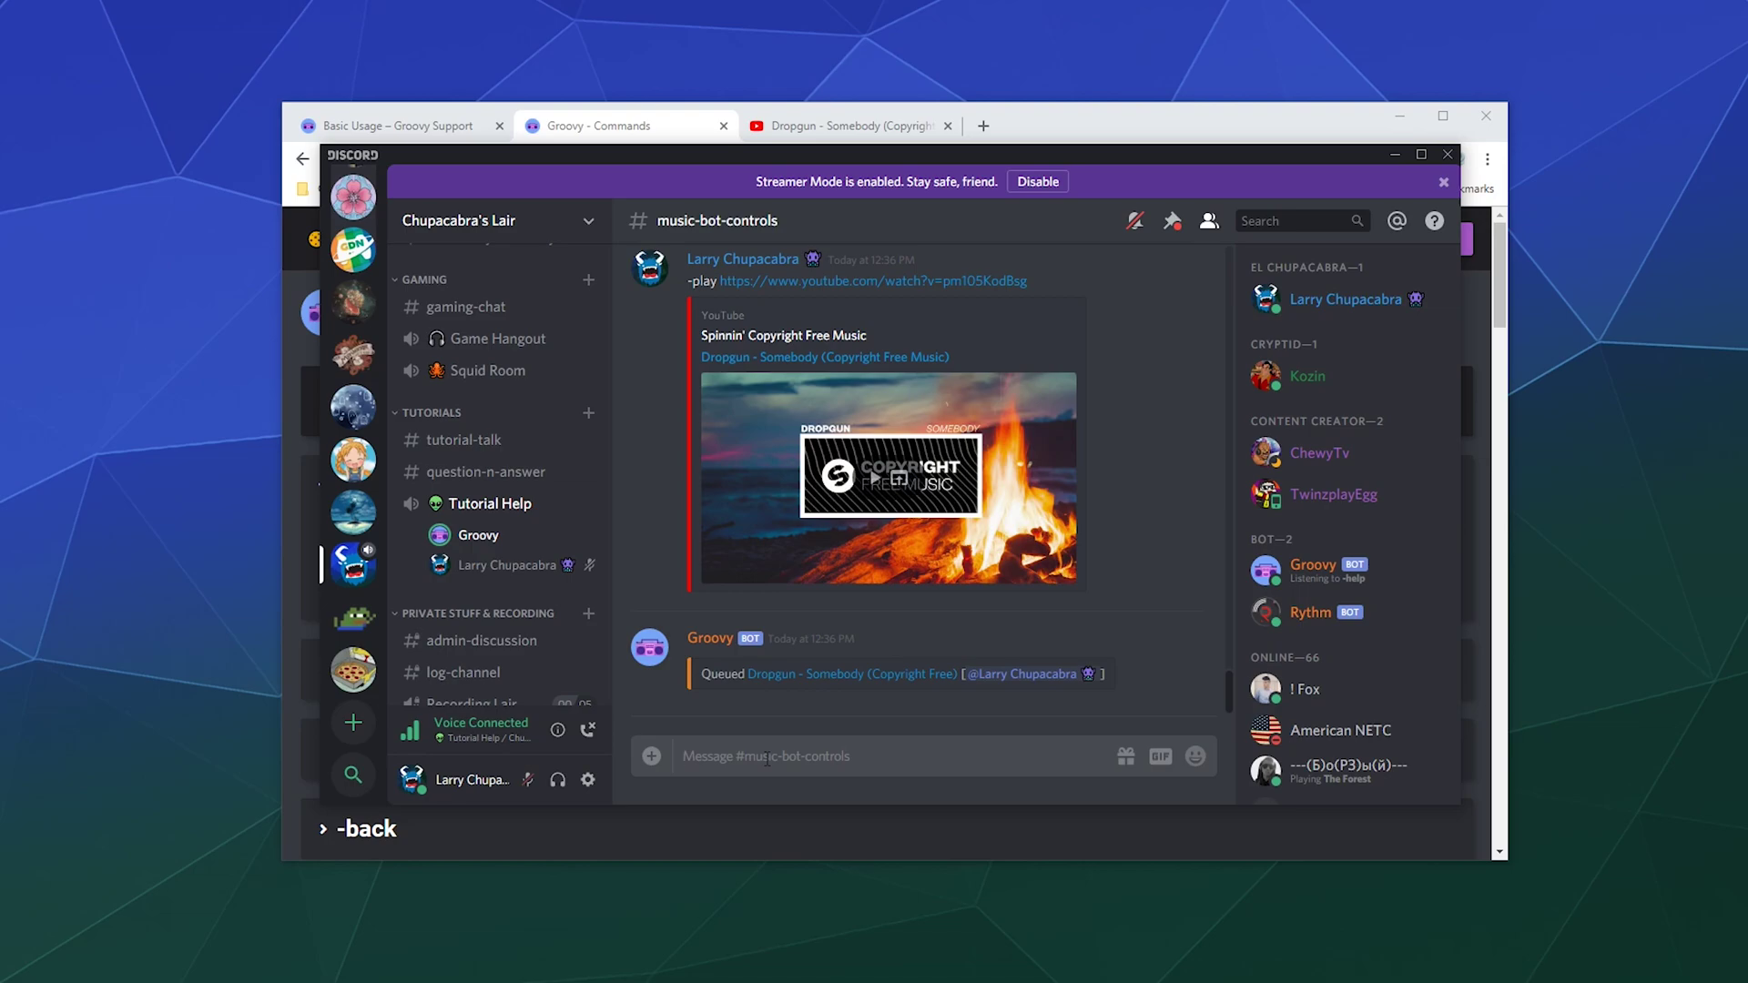
pyautogui.write('-queue')
pyautogui.press('Return')
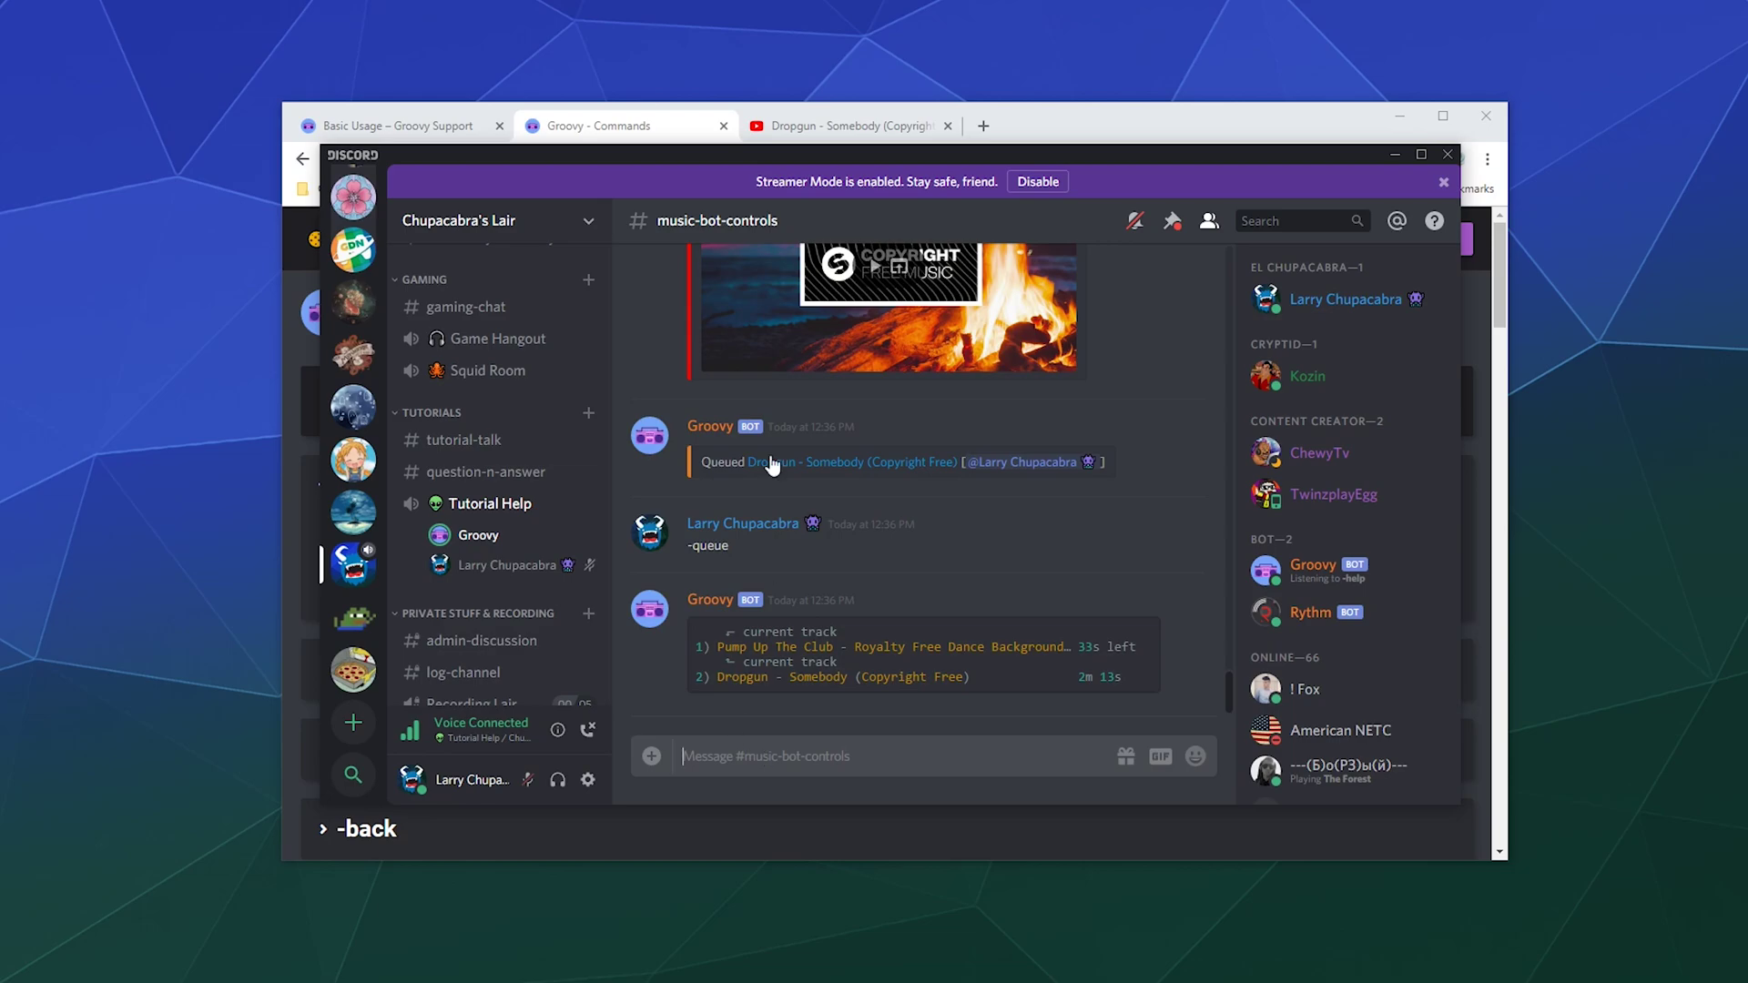
# Return to Groovy's command list in the browser, collapse -play and expand the -back command to read its description
pyautogui.click(651, 127)
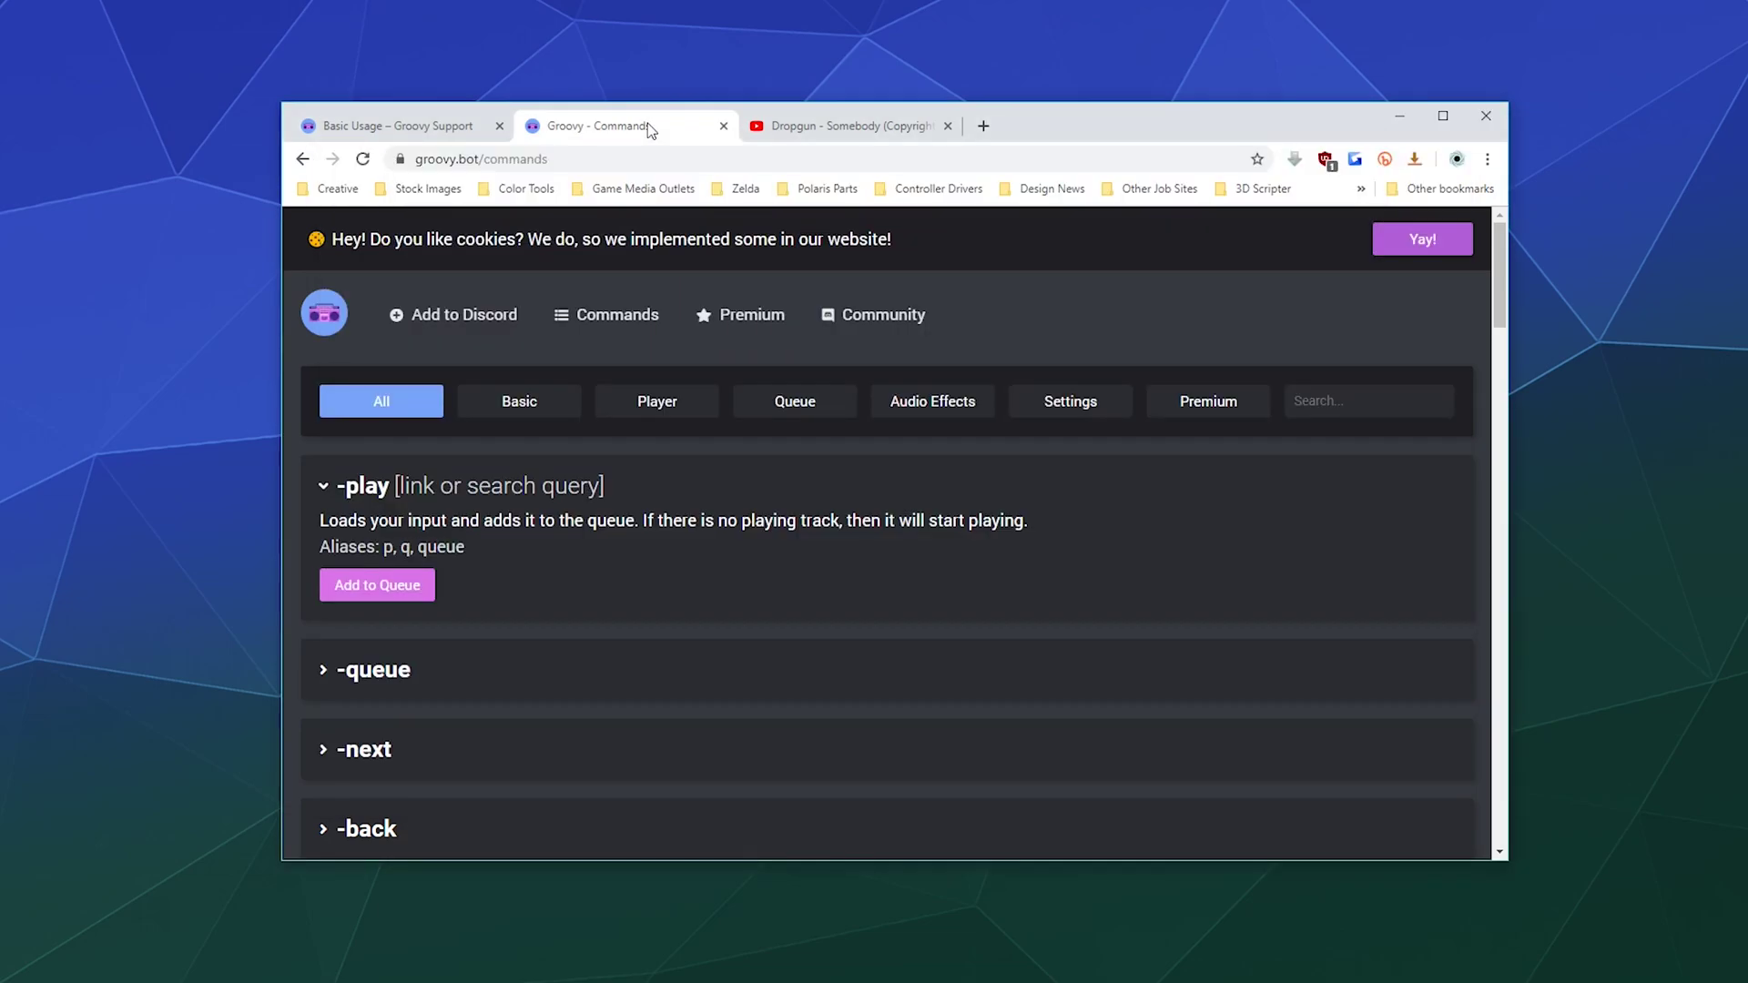
pyautogui.click(330, 488)
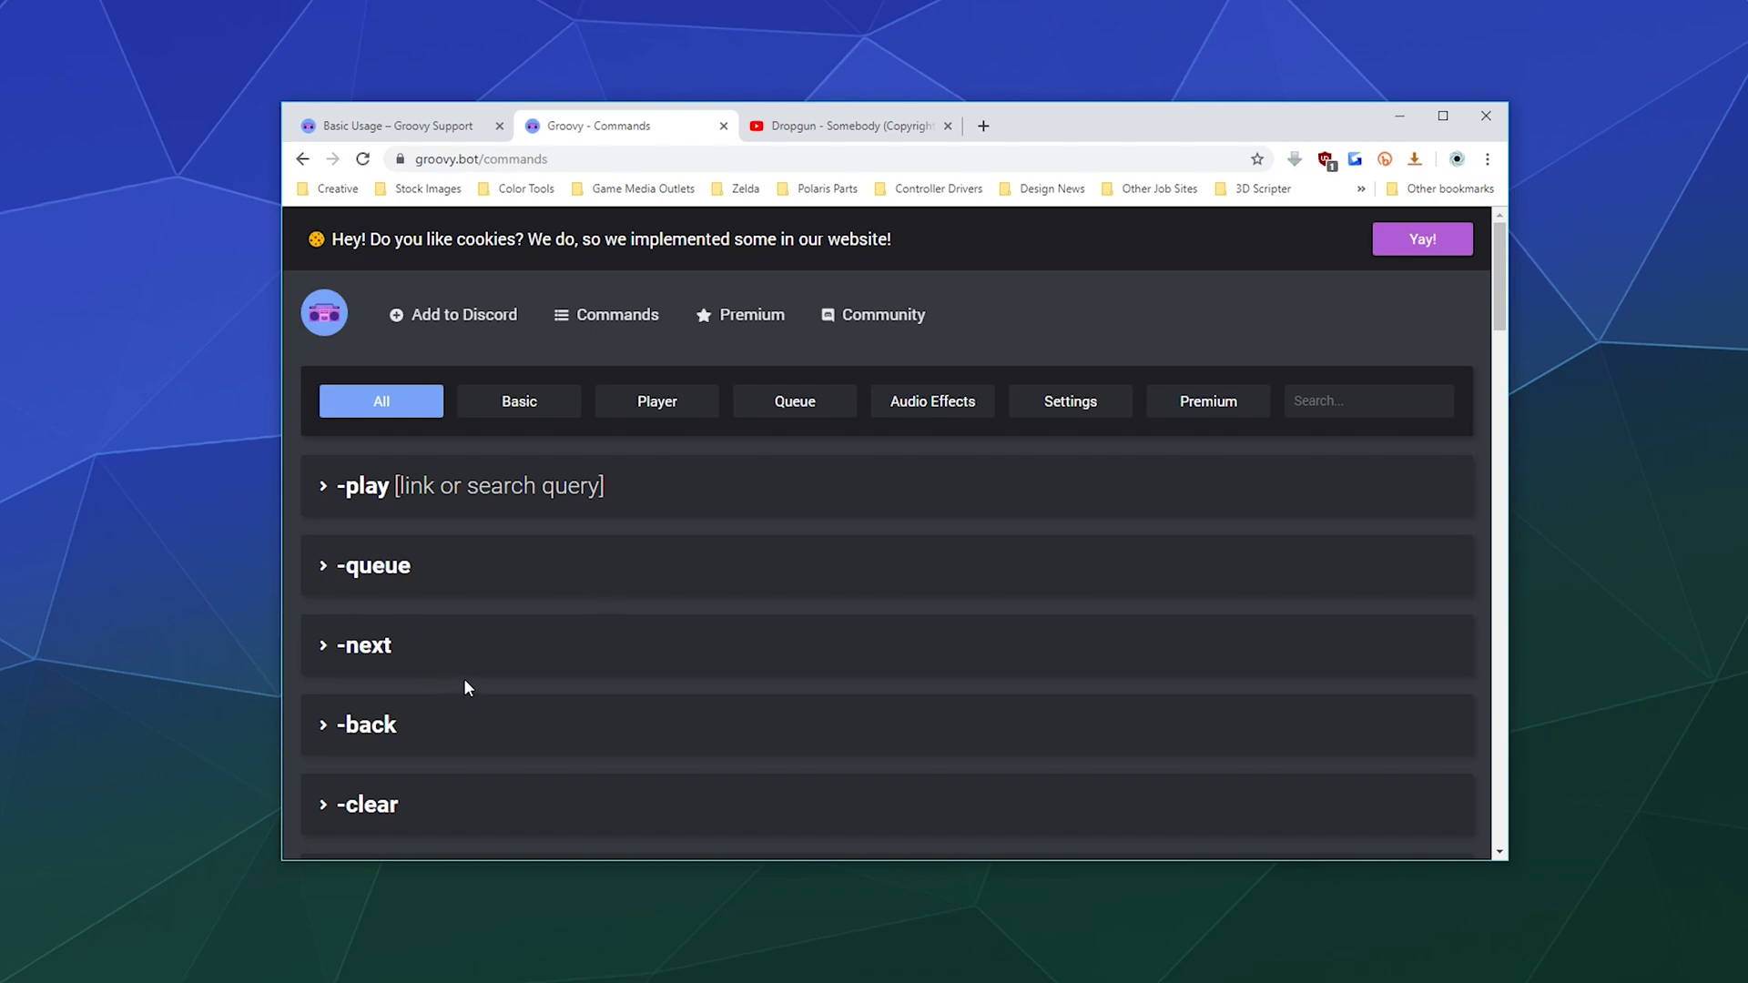
pyautogui.scroll(-2, 465, 681)
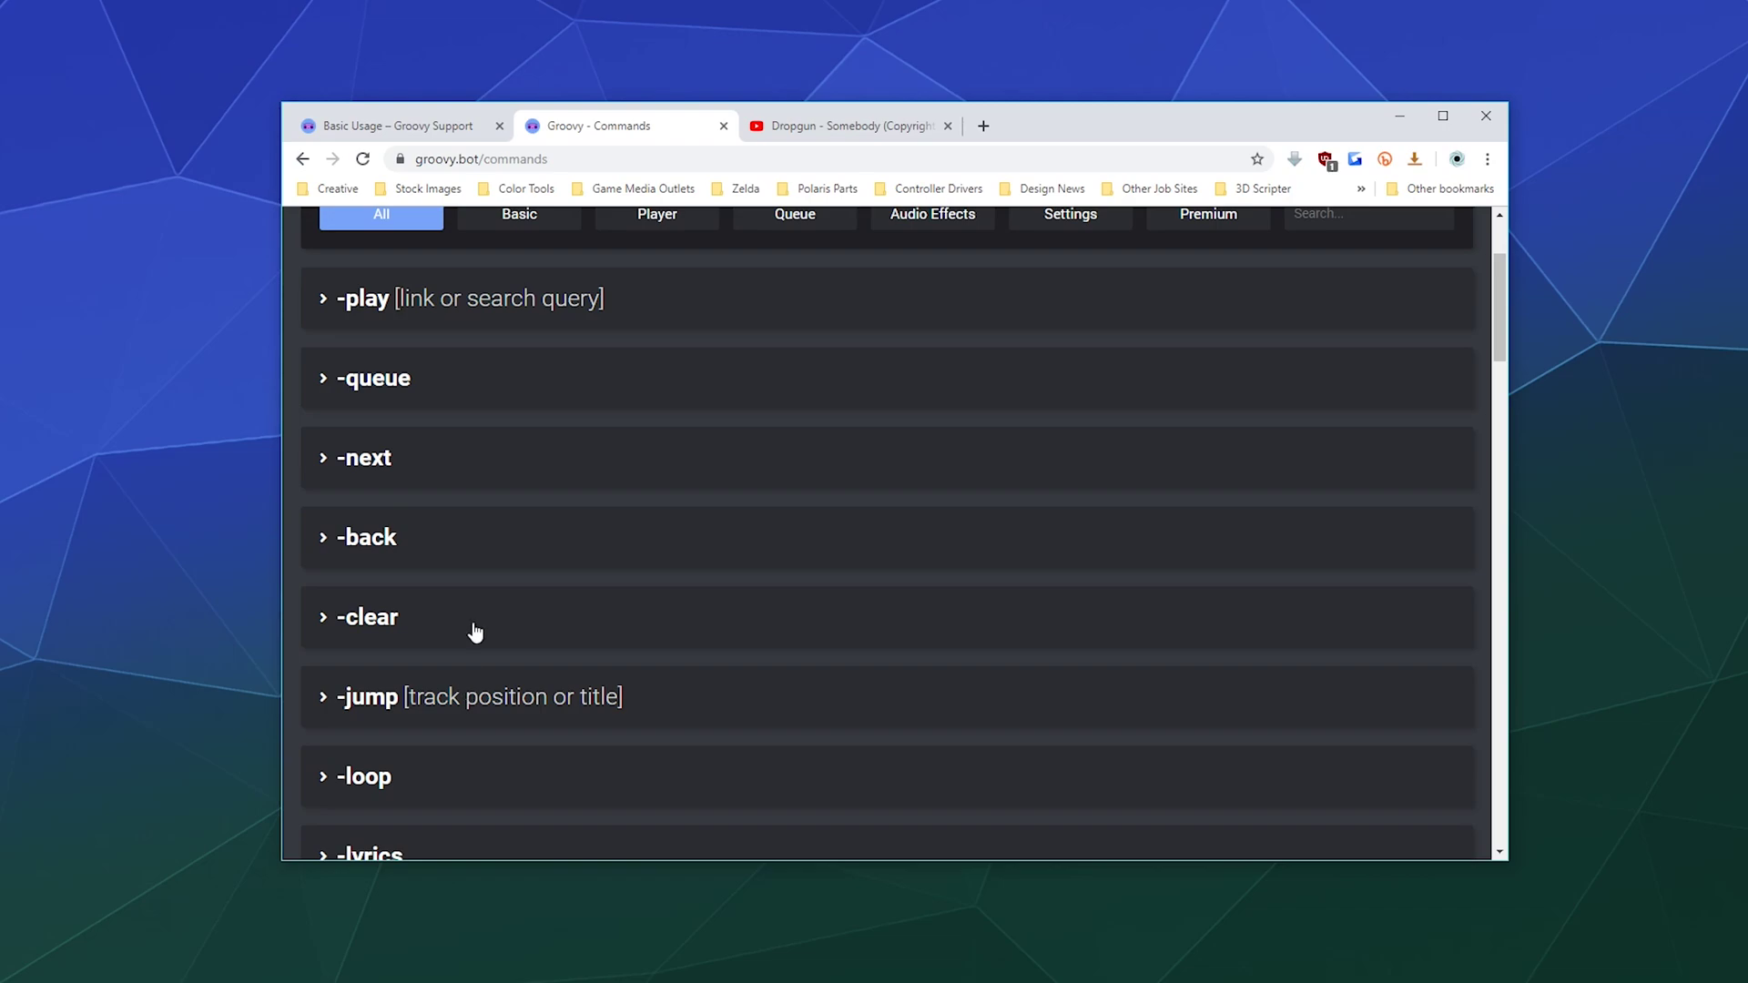
pyautogui.click(476, 554)
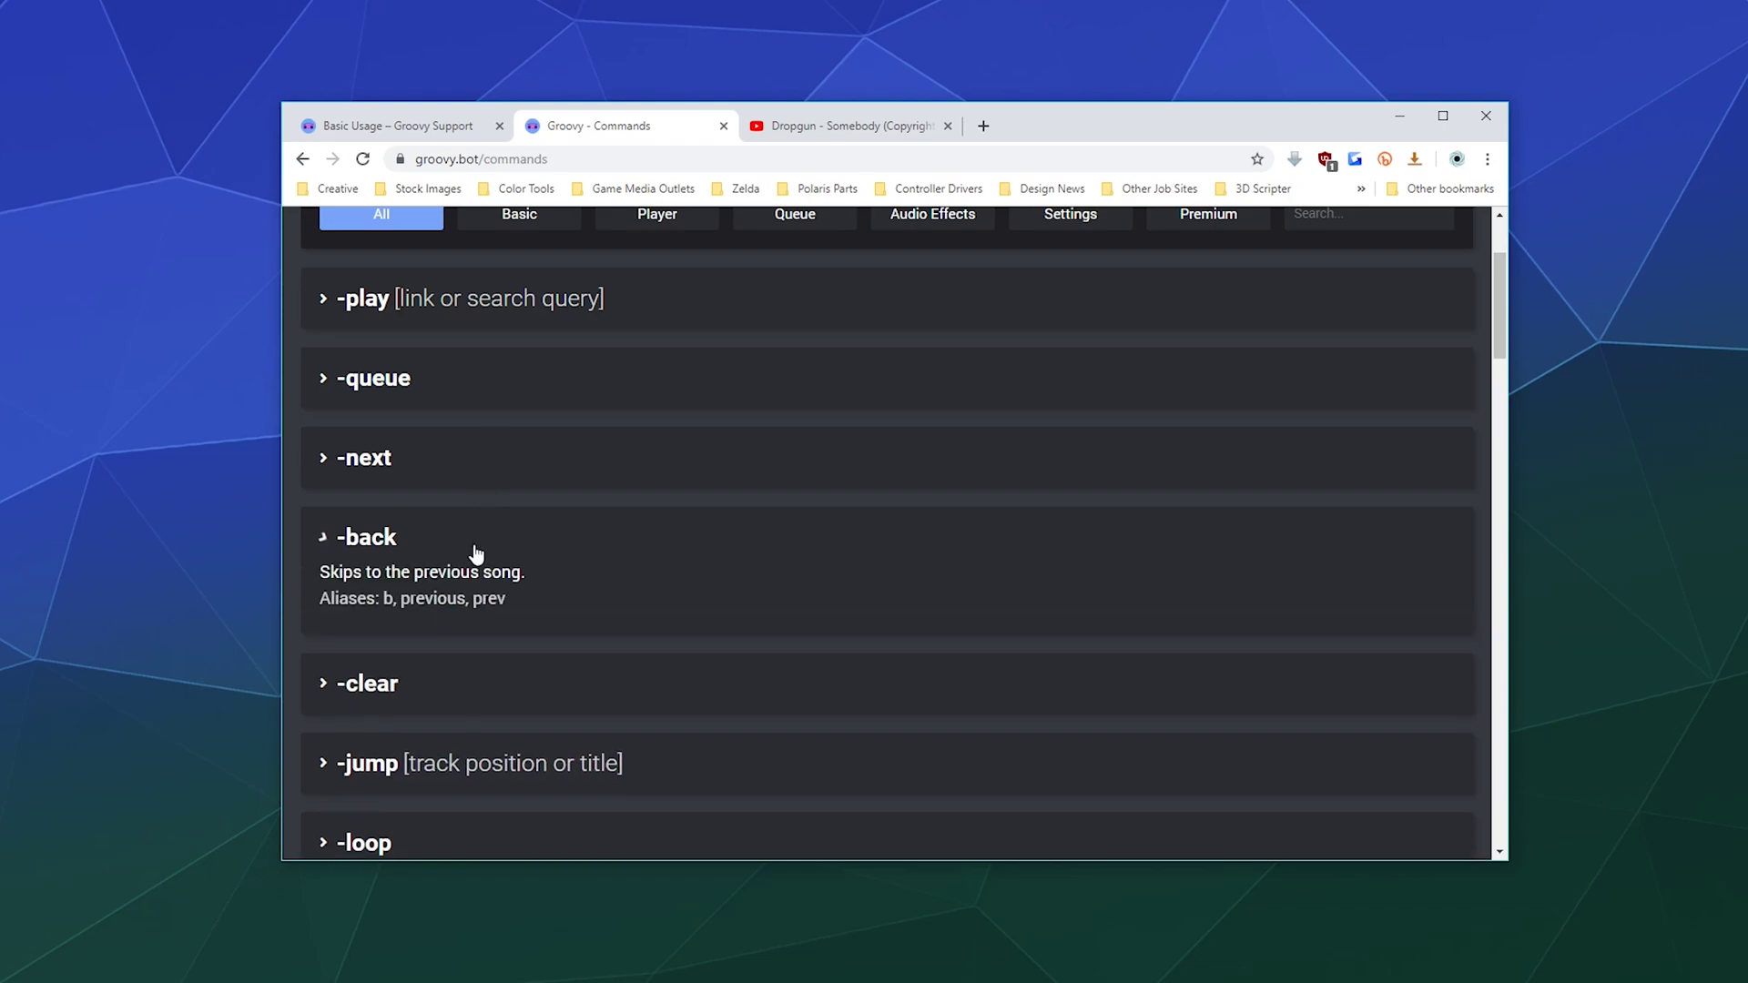
# Collapse the -back command and check the description of the -clear command in Groovy's list
pyautogui.click(476, 554)
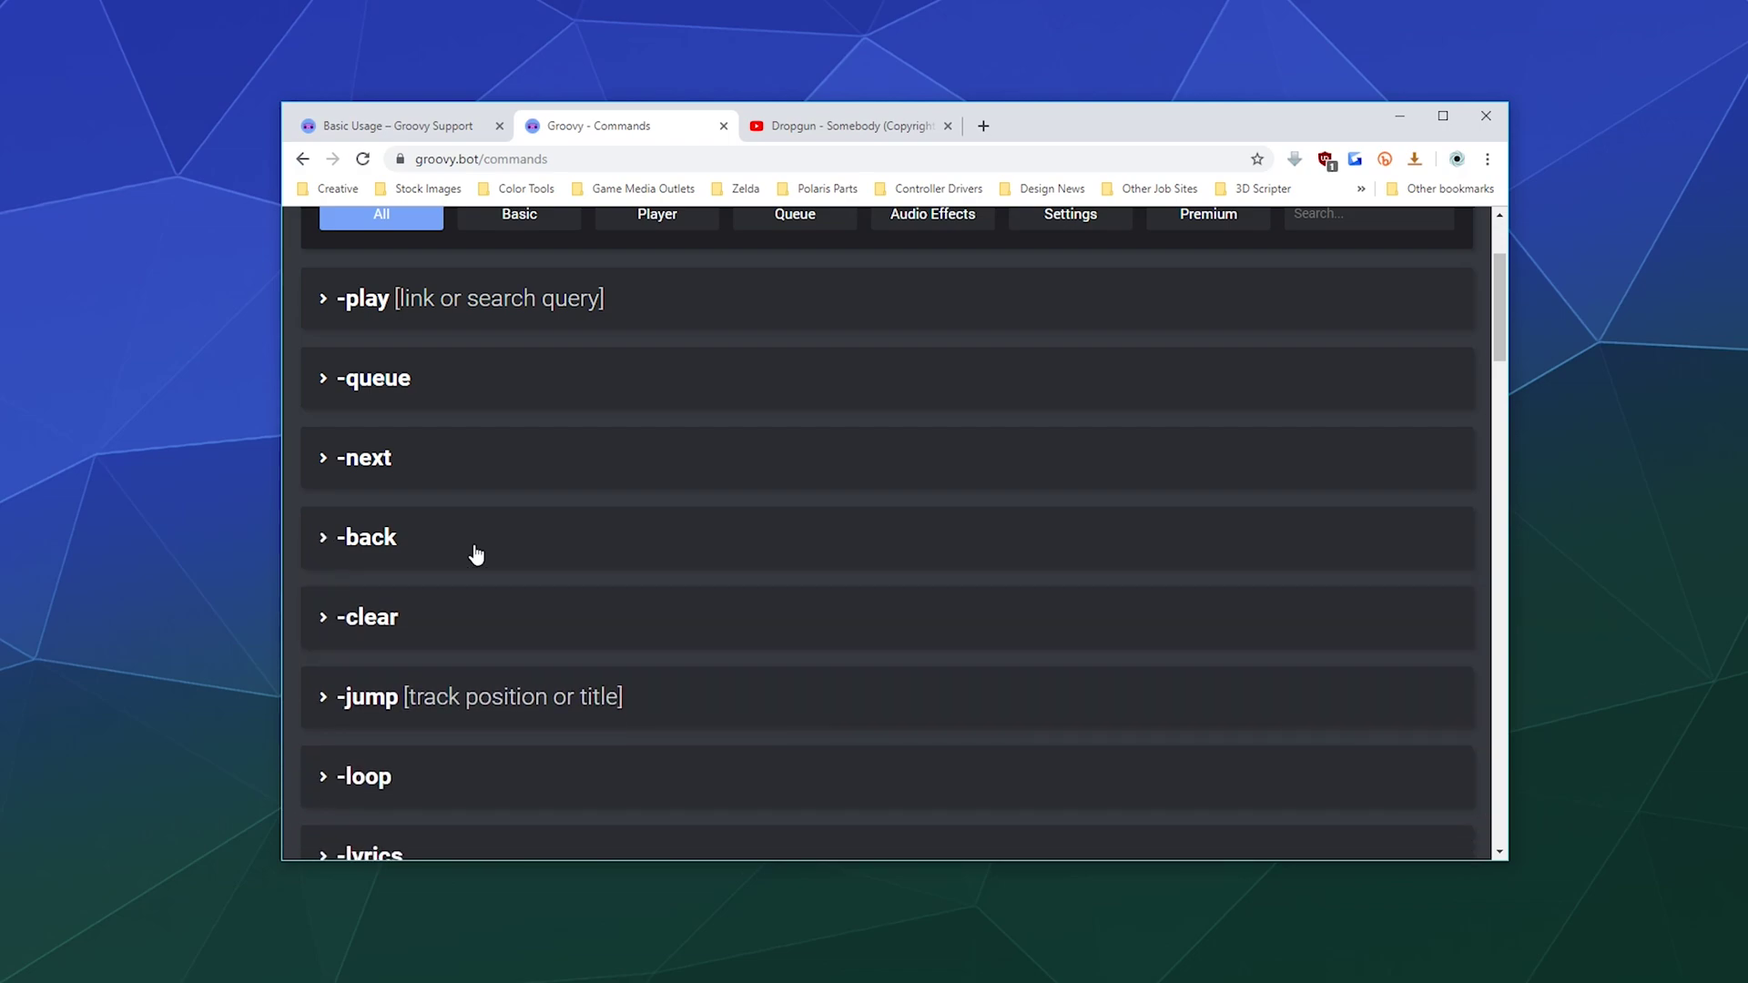
pyautogui.click(464, 621)
pyautogui.click(464, 617)
# Look through the commands from -jump down to -volume and check the description of -song [song]
pyautogui.scroll(-3, 468, 601)
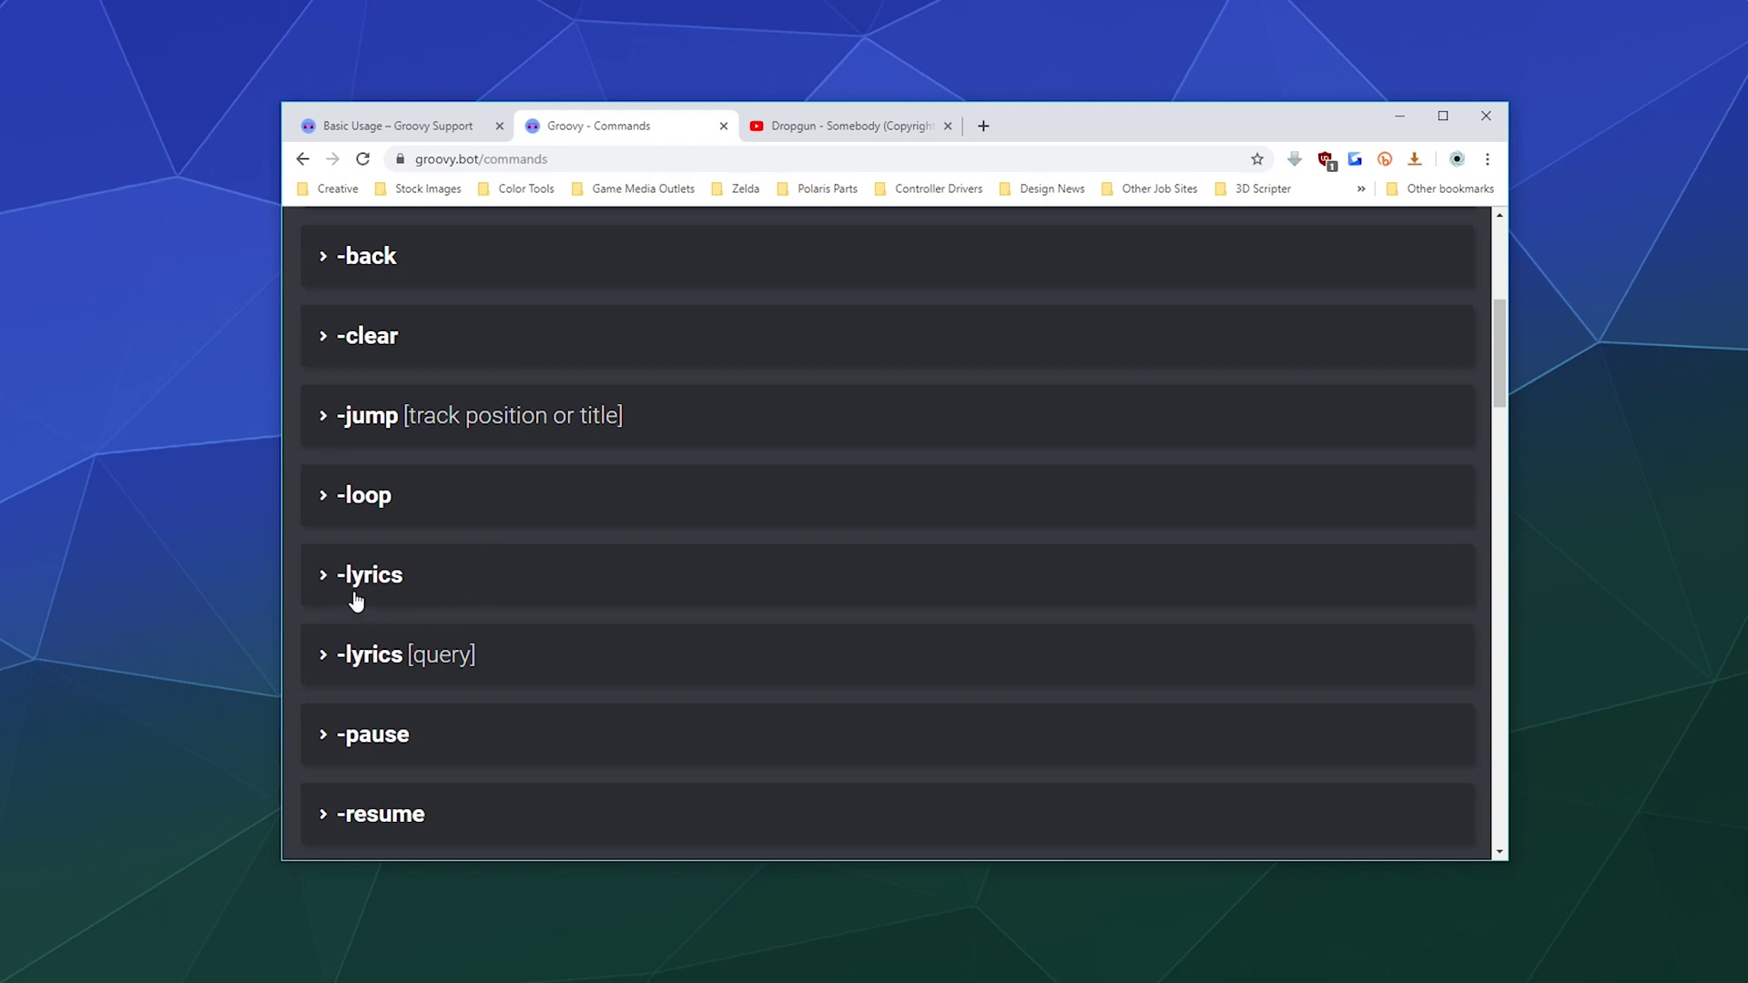
pyautogui.scroll(-1, 355, 572)
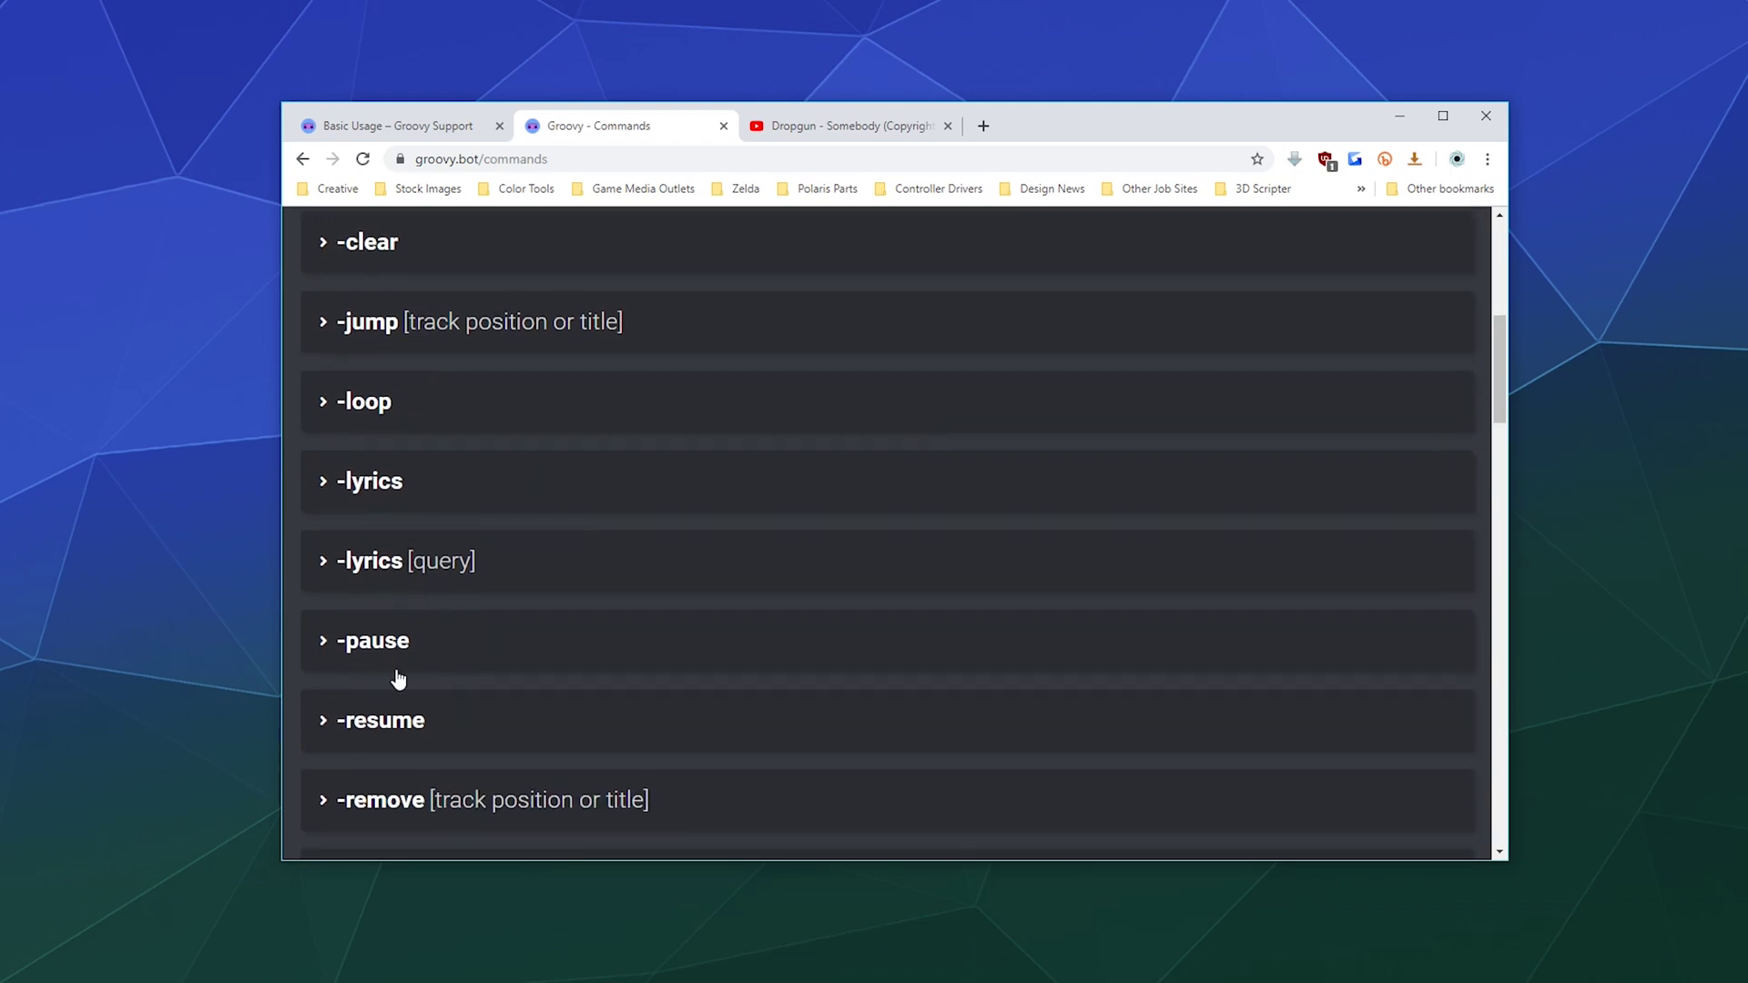
pyautogui.scroll(-1, 400, 665)
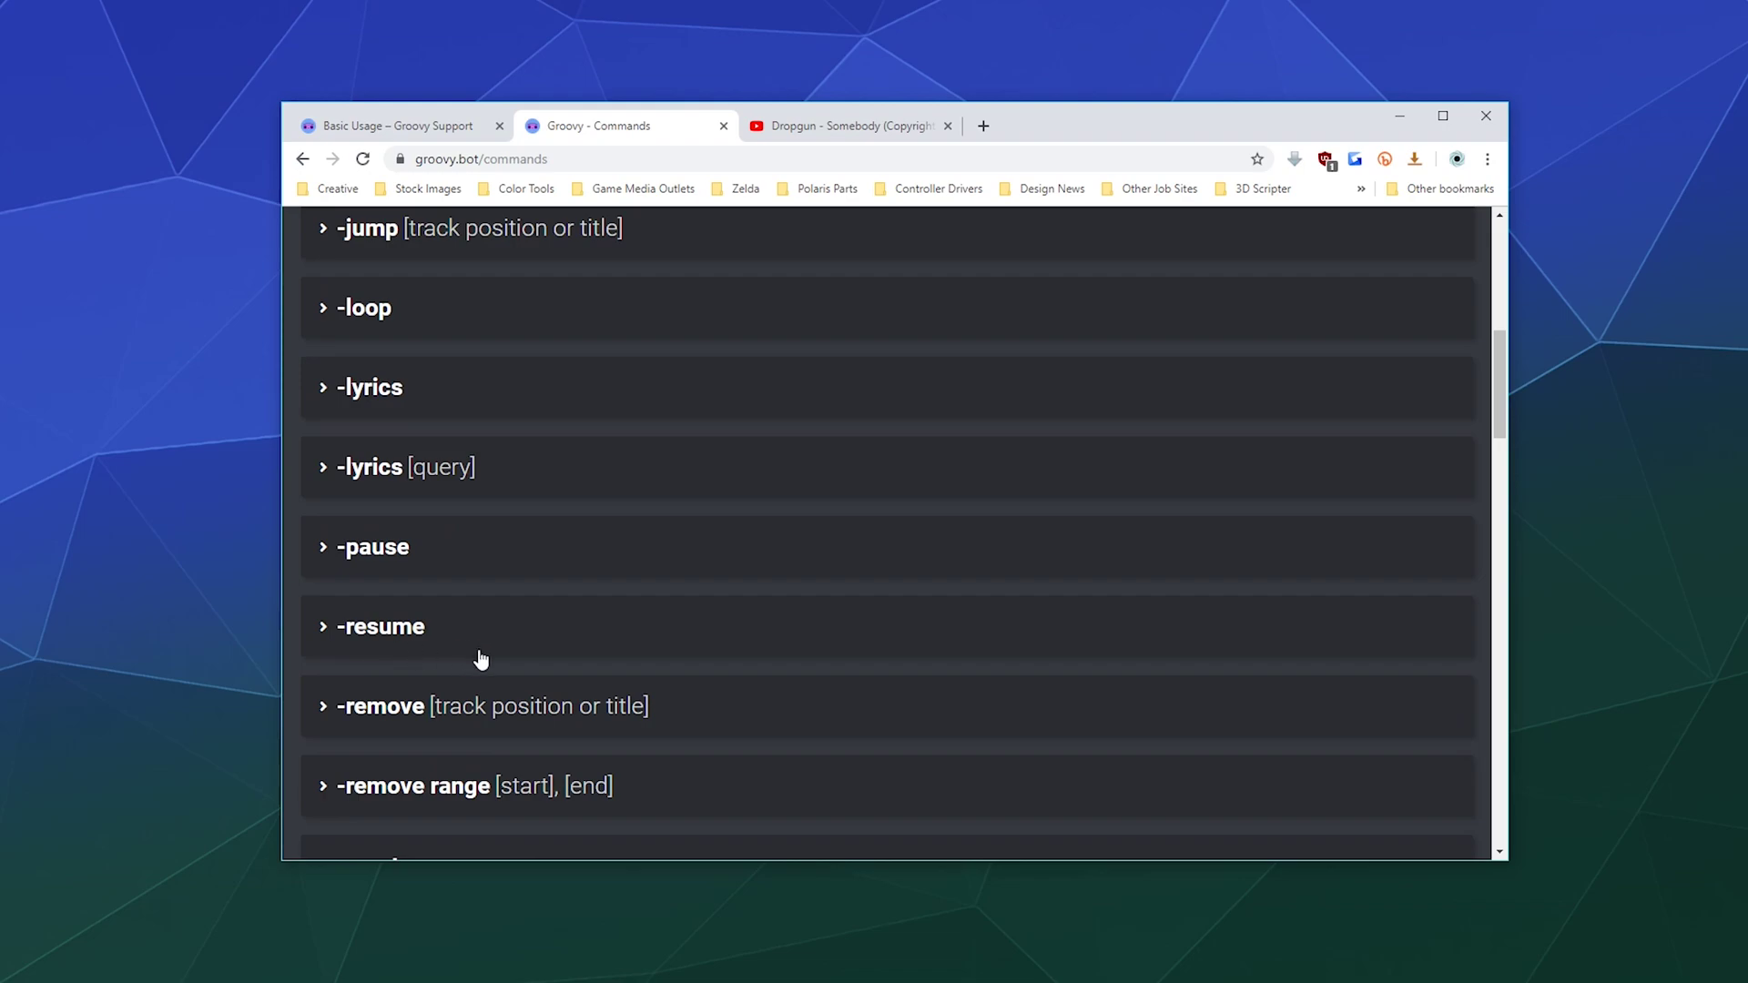
pyautogui.scroll(-2, 480, 656)
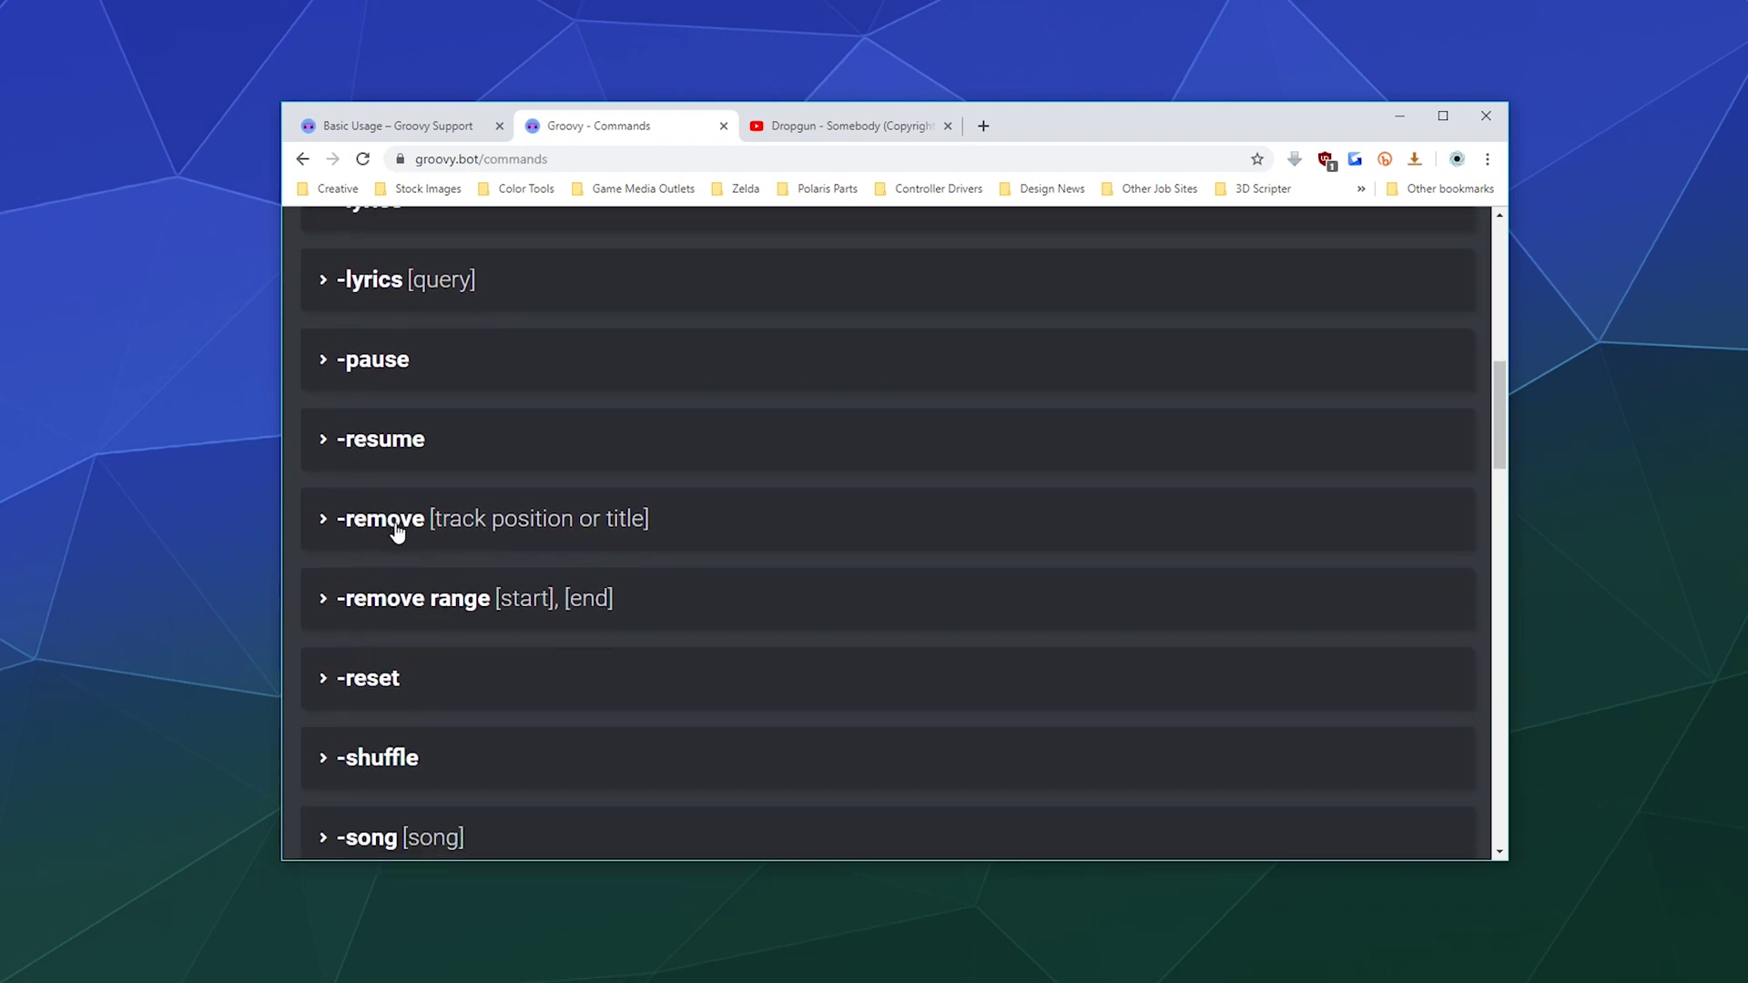
pyautogui.scroll(-2, 393, 526)
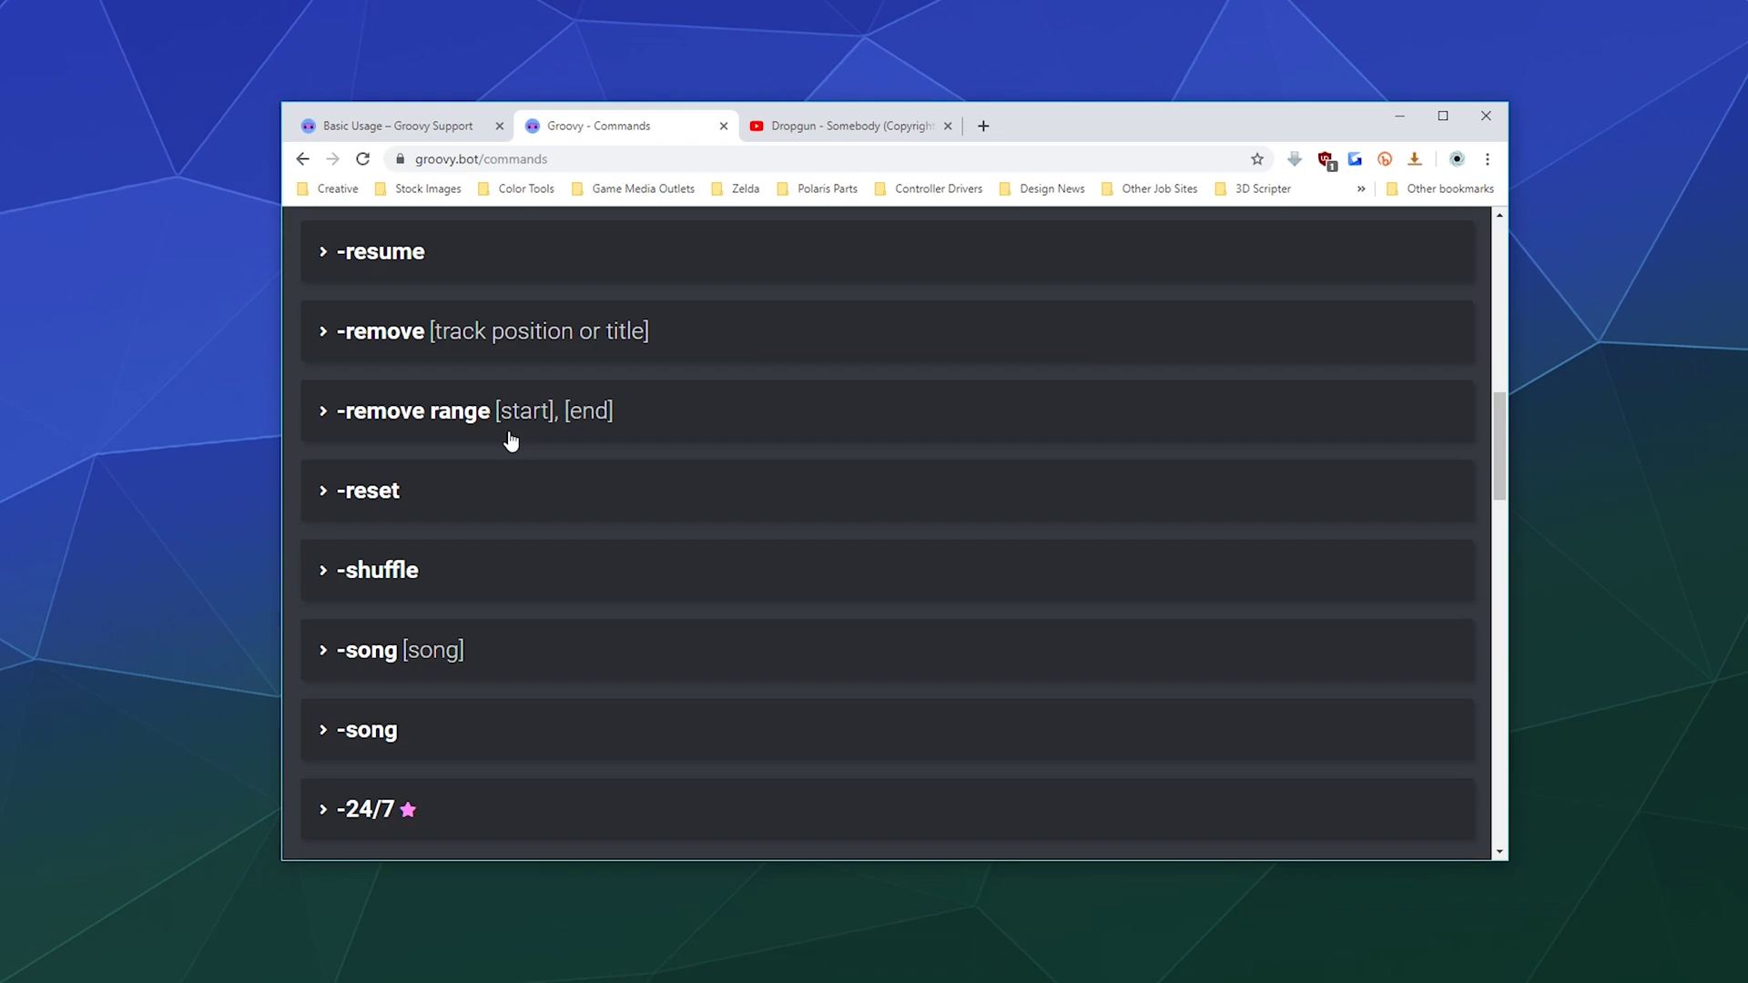
pyautogui.scroll(-1, 448, 568)
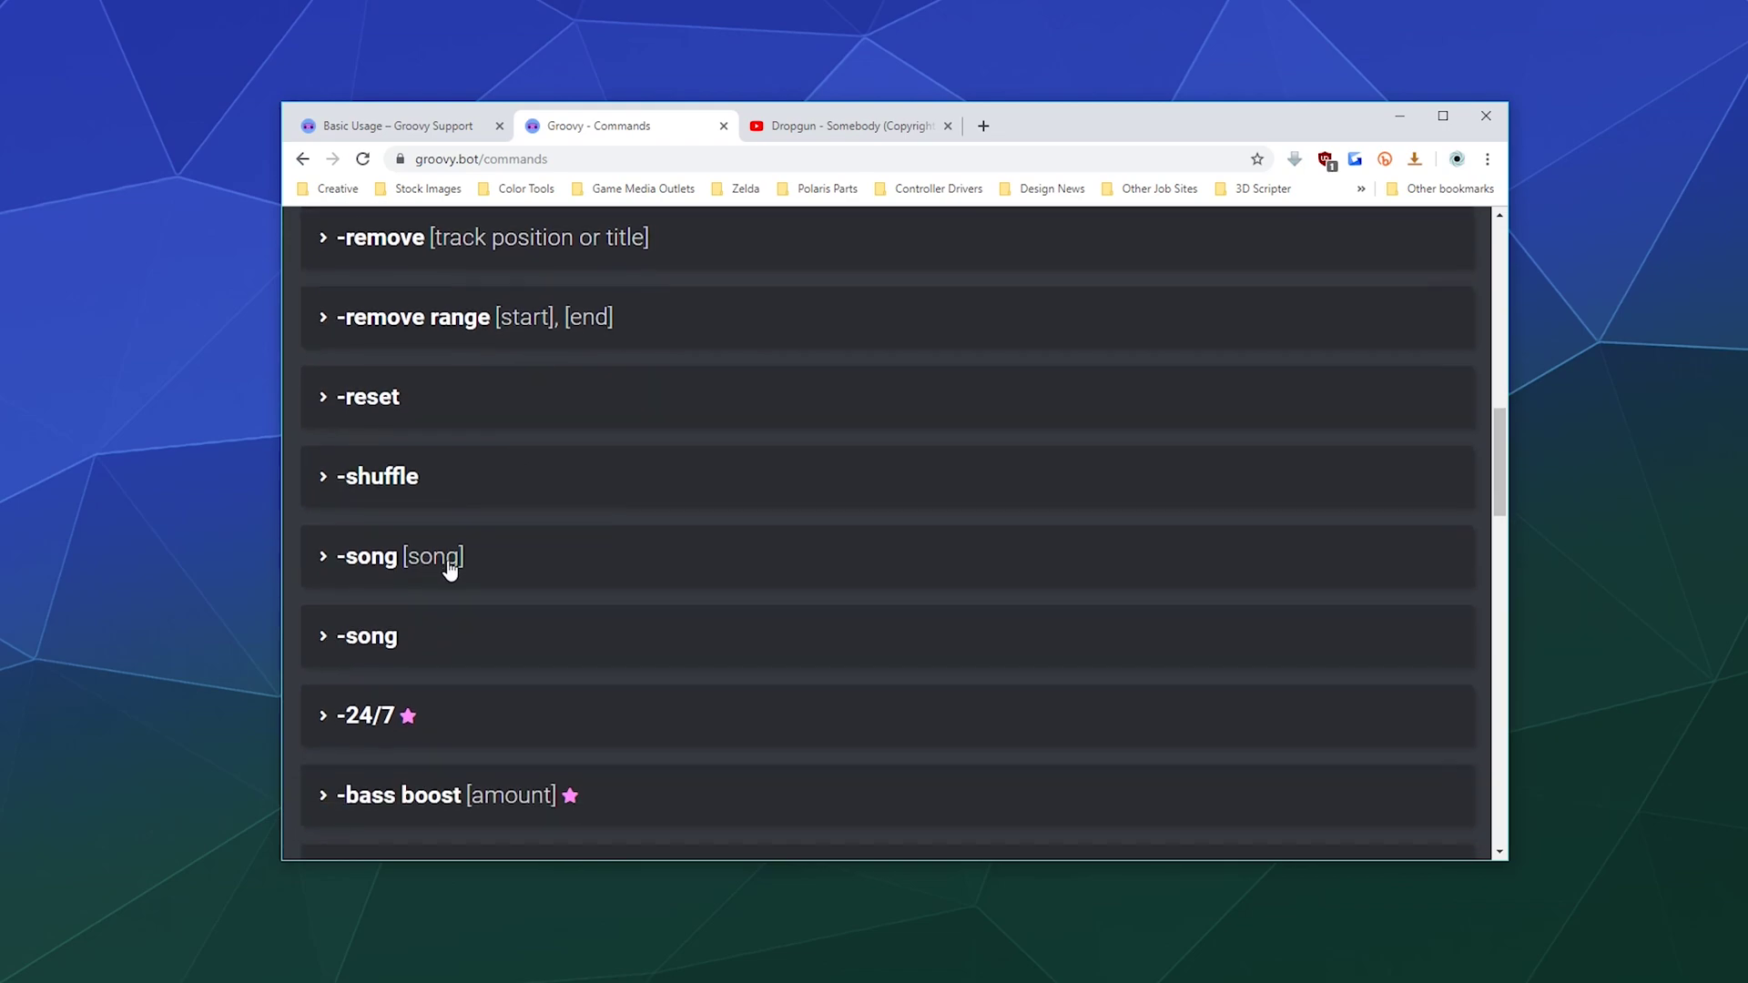
pyautogui.scroll(-1, 363, 585)
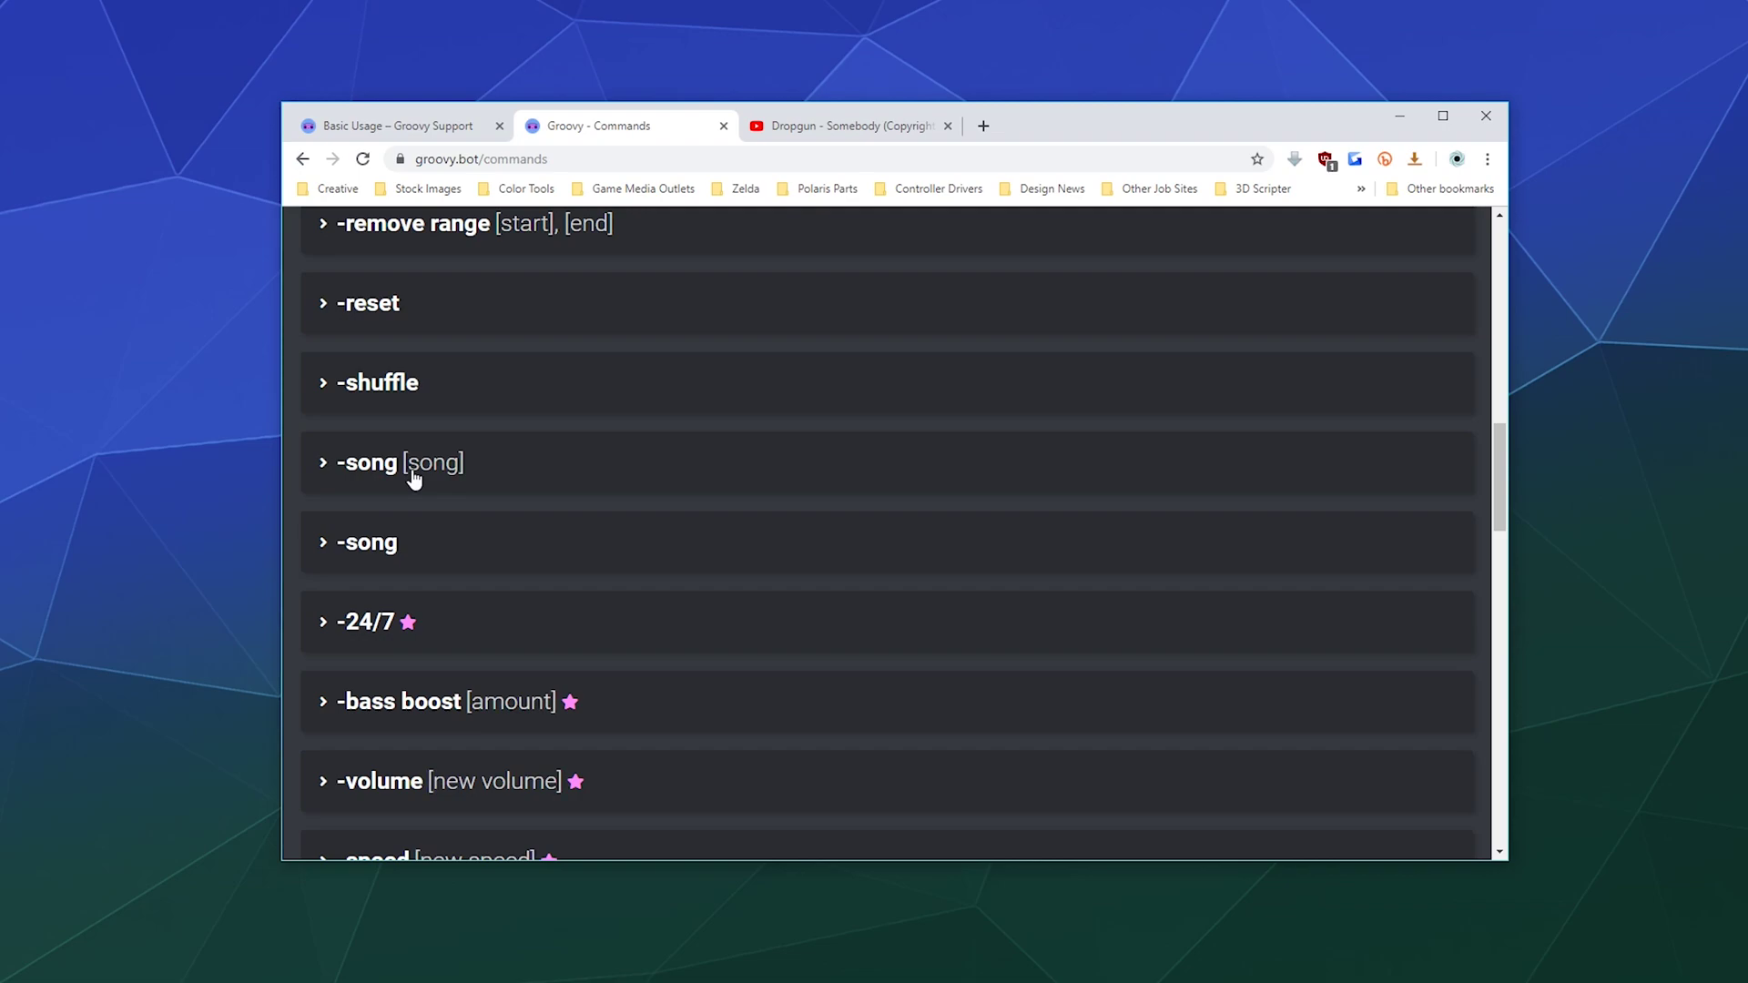
pyautogui.click(414, 478)
pyautogui.click(581, 498)
# Return to the -next command, expand it to read its description, aliases and required permission, and collapse it
pyautogui.scroll(15, 577, 505)
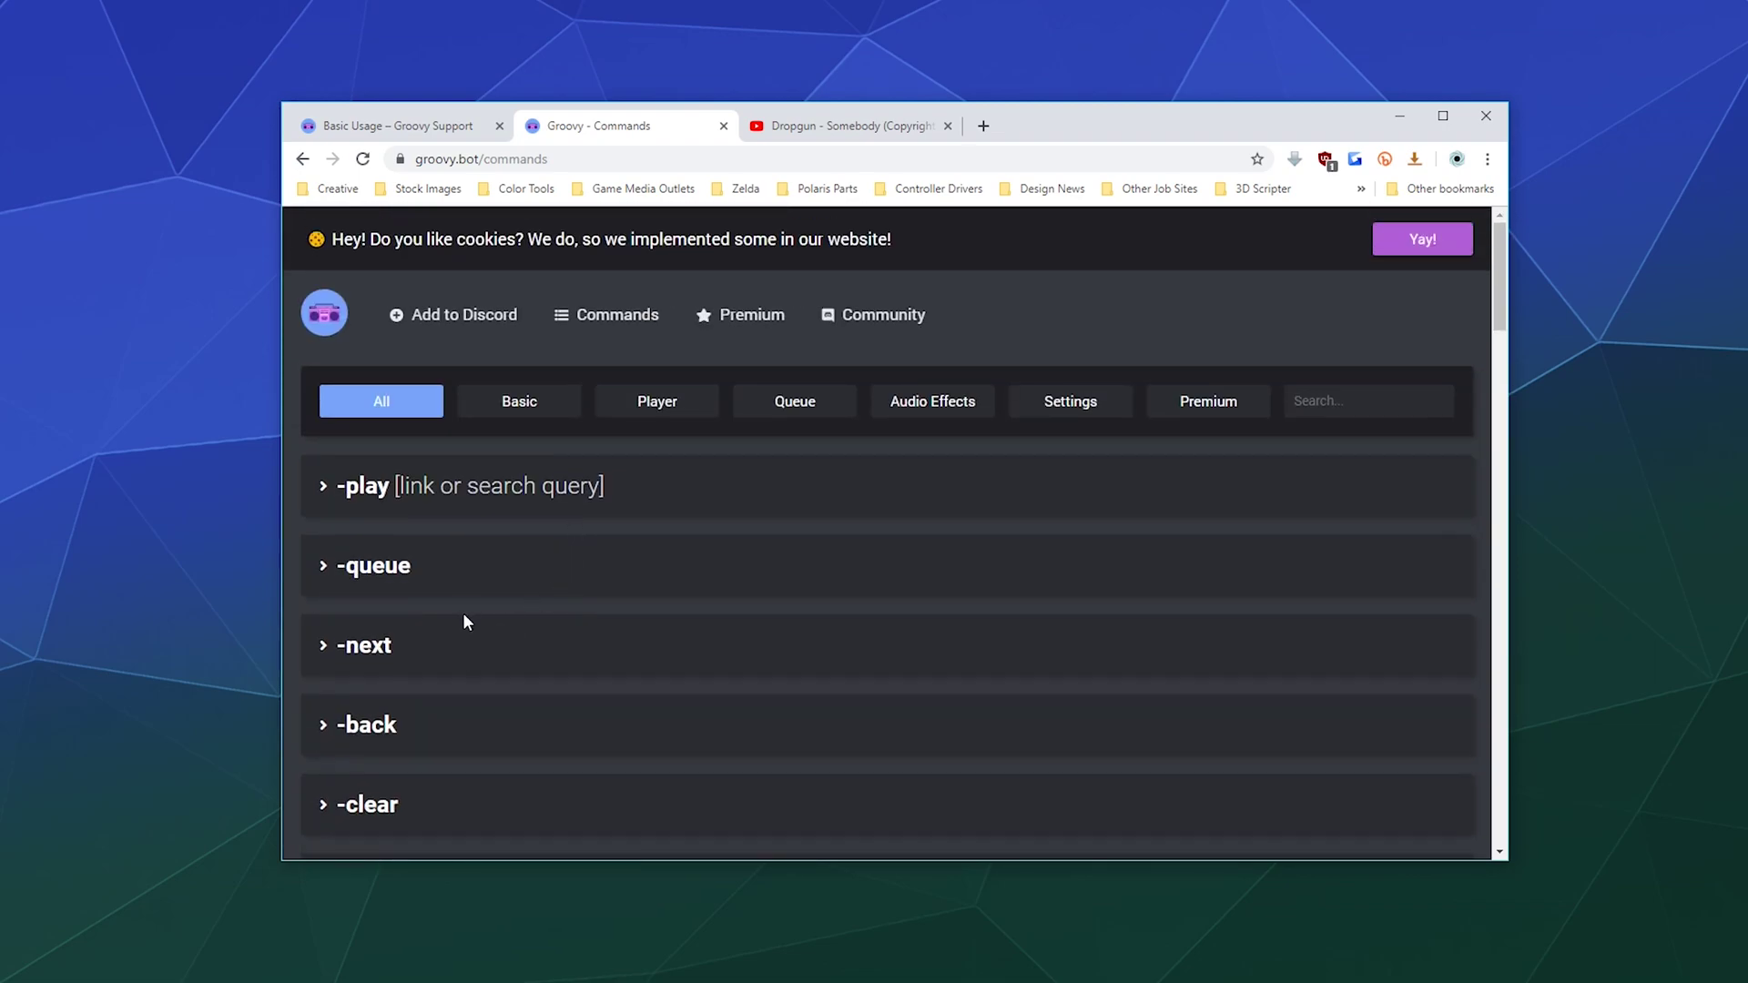
pyautogui.click(468, 650)
pyautogui.scroll(-3, 401, 469)
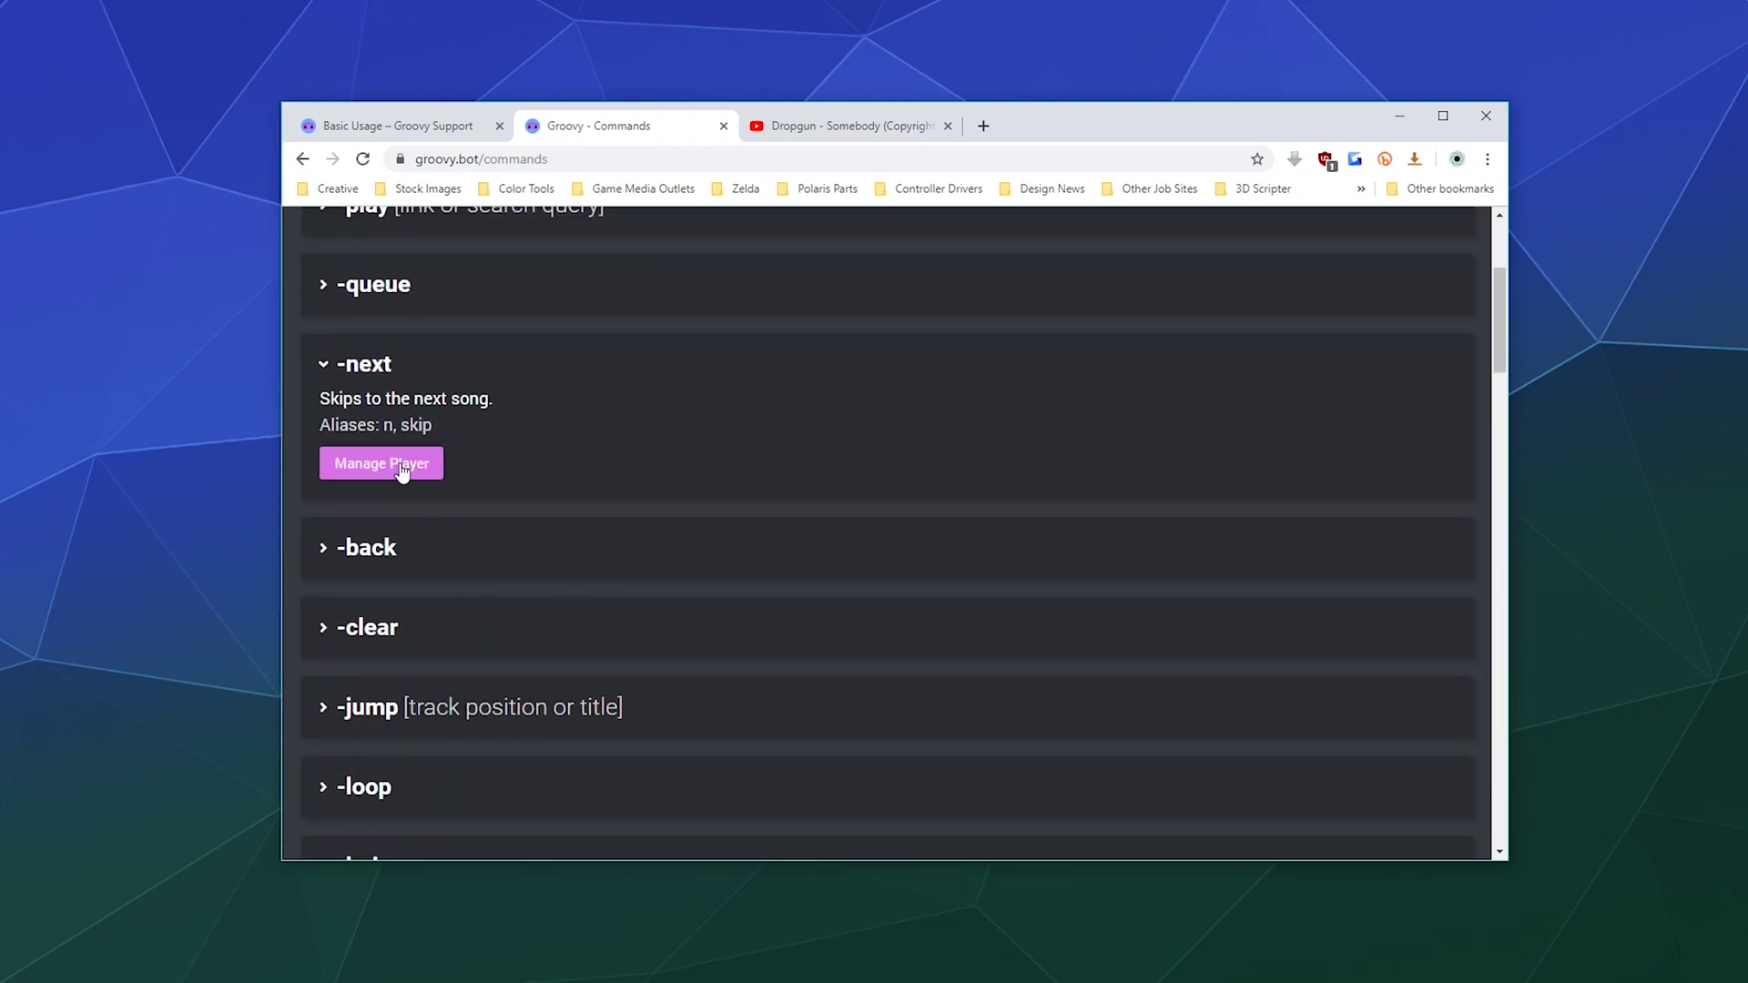
pyautogui.click(509, 382)
pyautogui.click(577, 367)
pyautogui.click(357, 484)
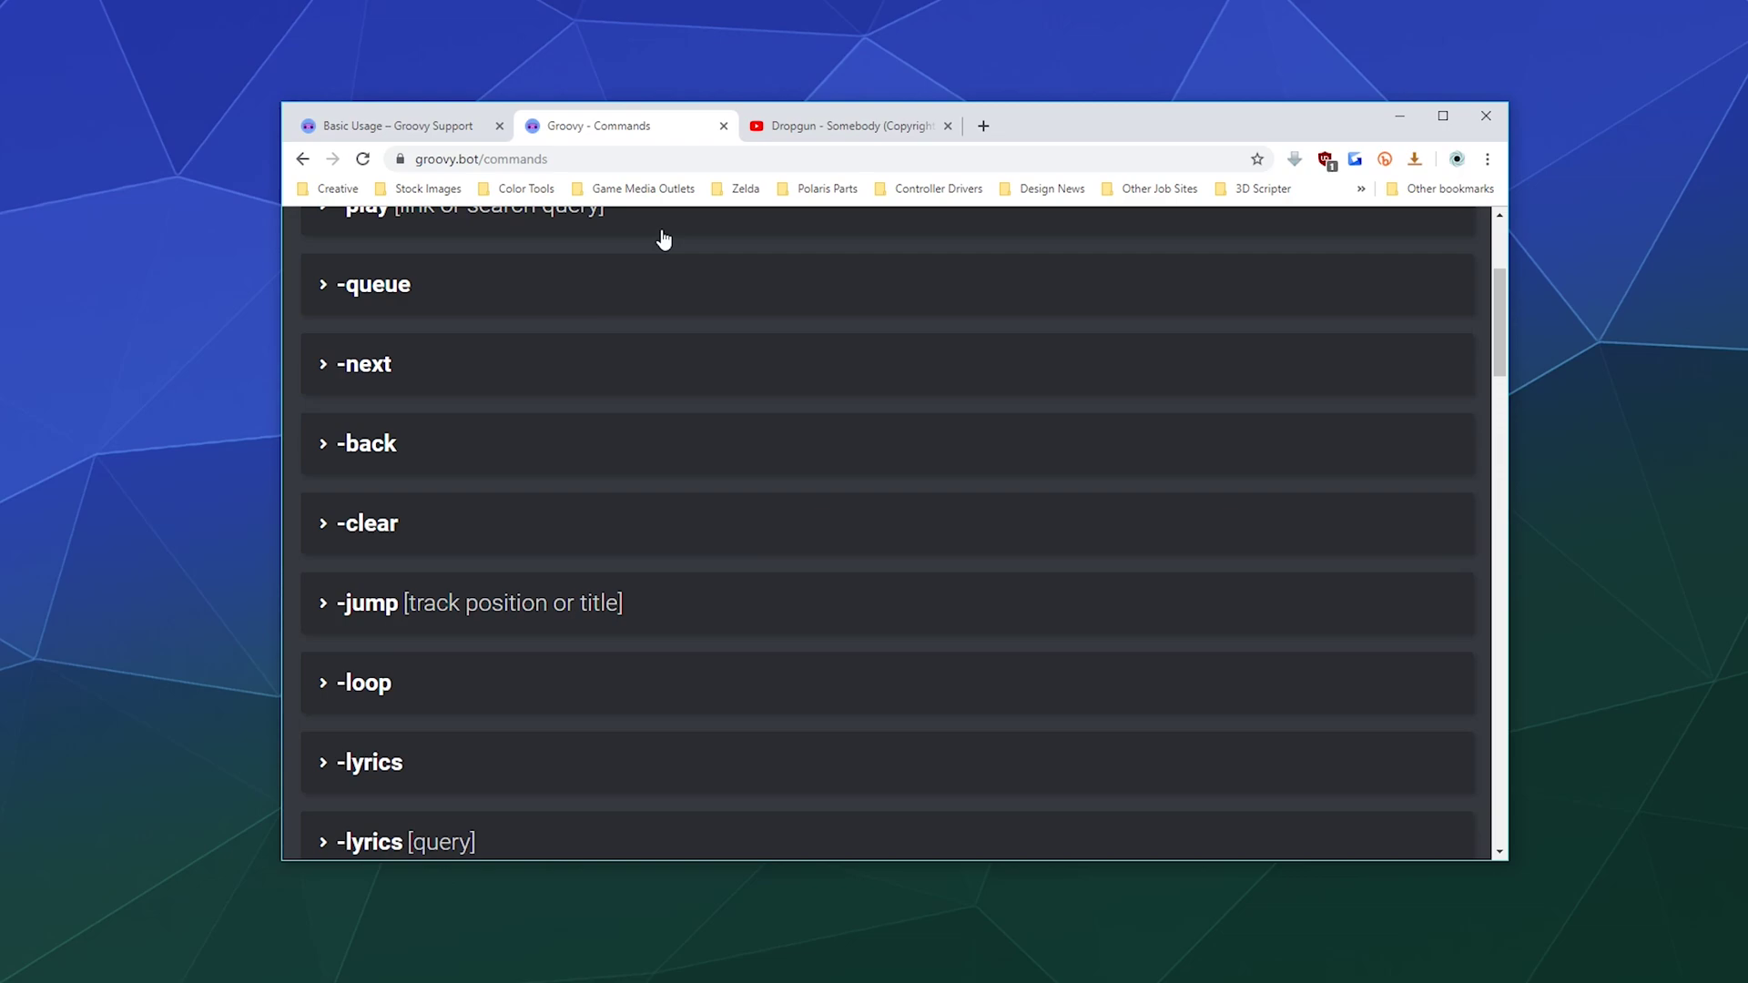
# Examine the -prefix, -announce and -perms commands at the end of the command list
pyautogui.scroll(-20, 756, 386)
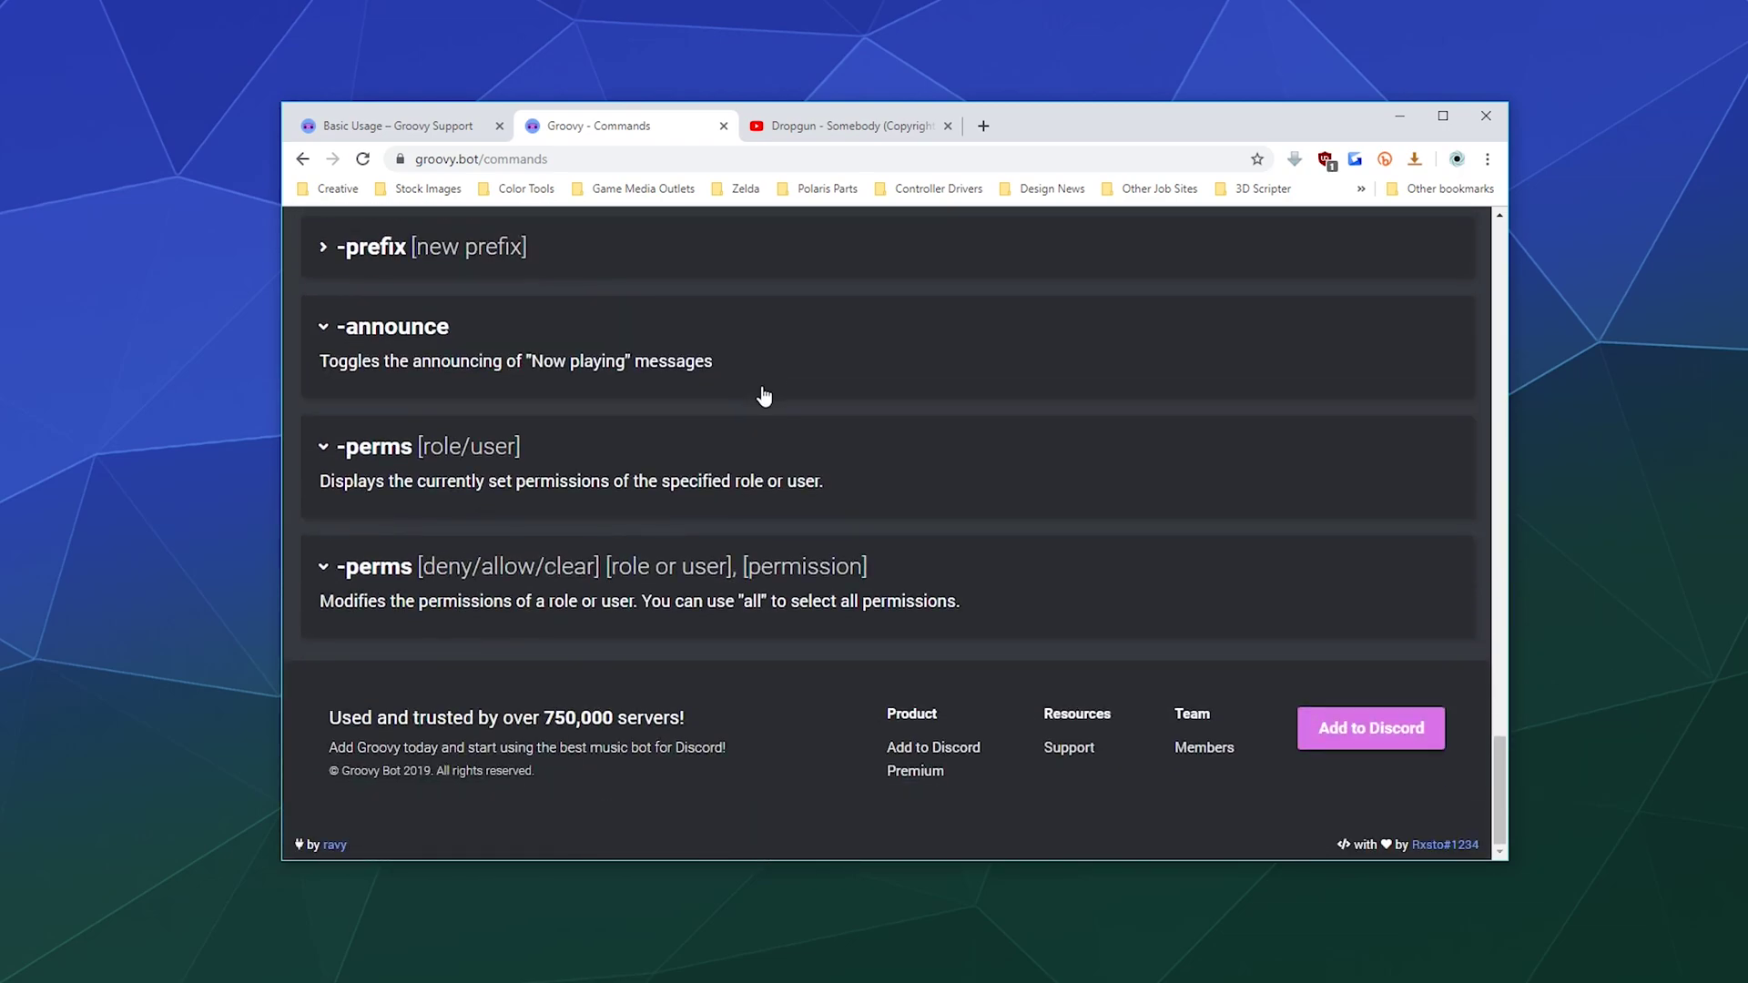
pyautogui.scroll(2, 766, 392)
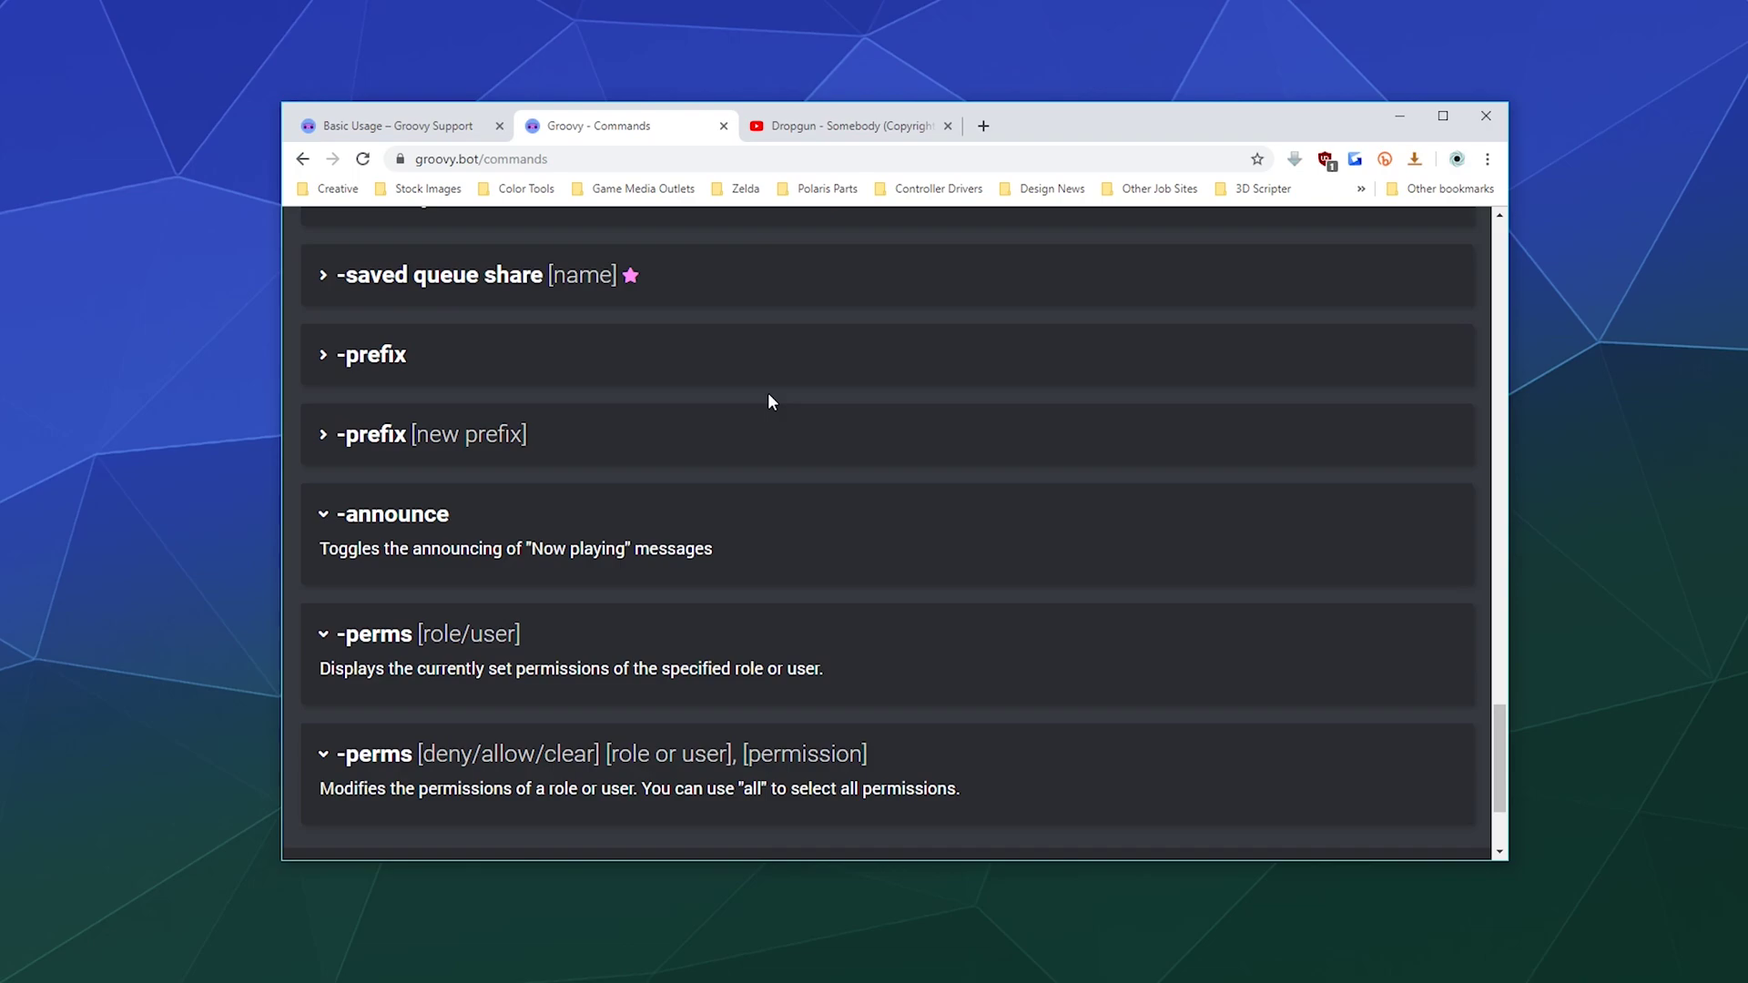
pyautogui.scroll(-1, 769, 394)
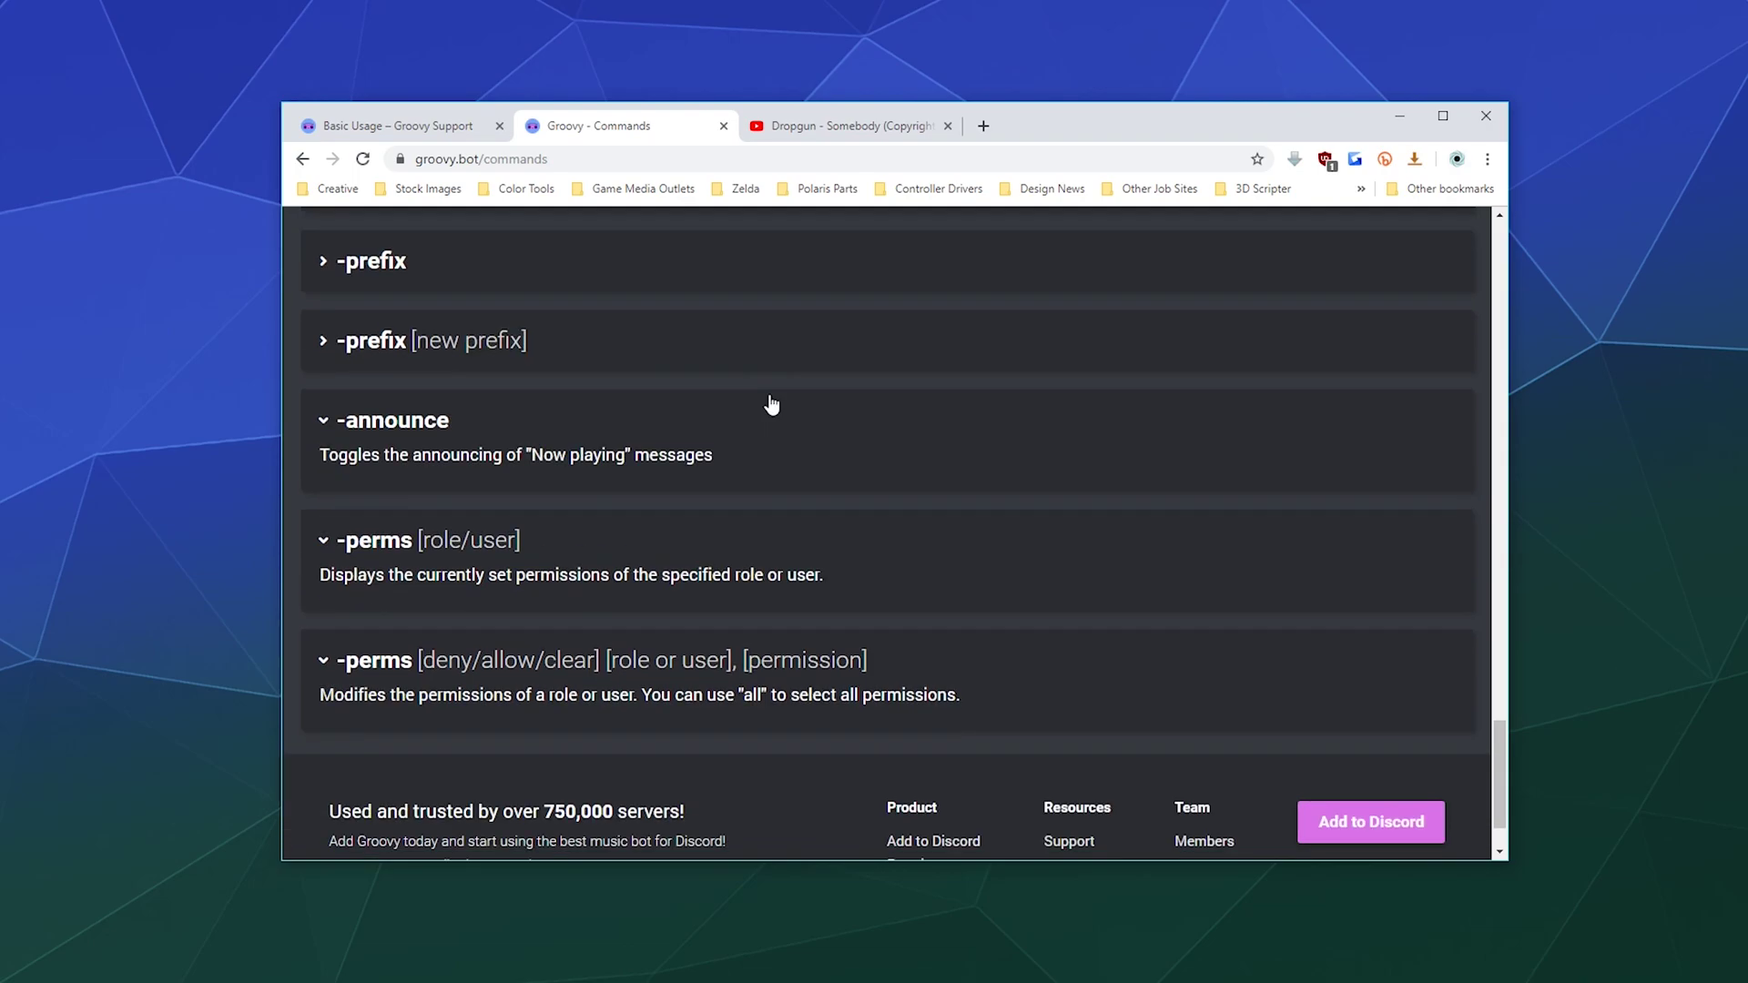
pyautogui.scroll(15, 773, 401)
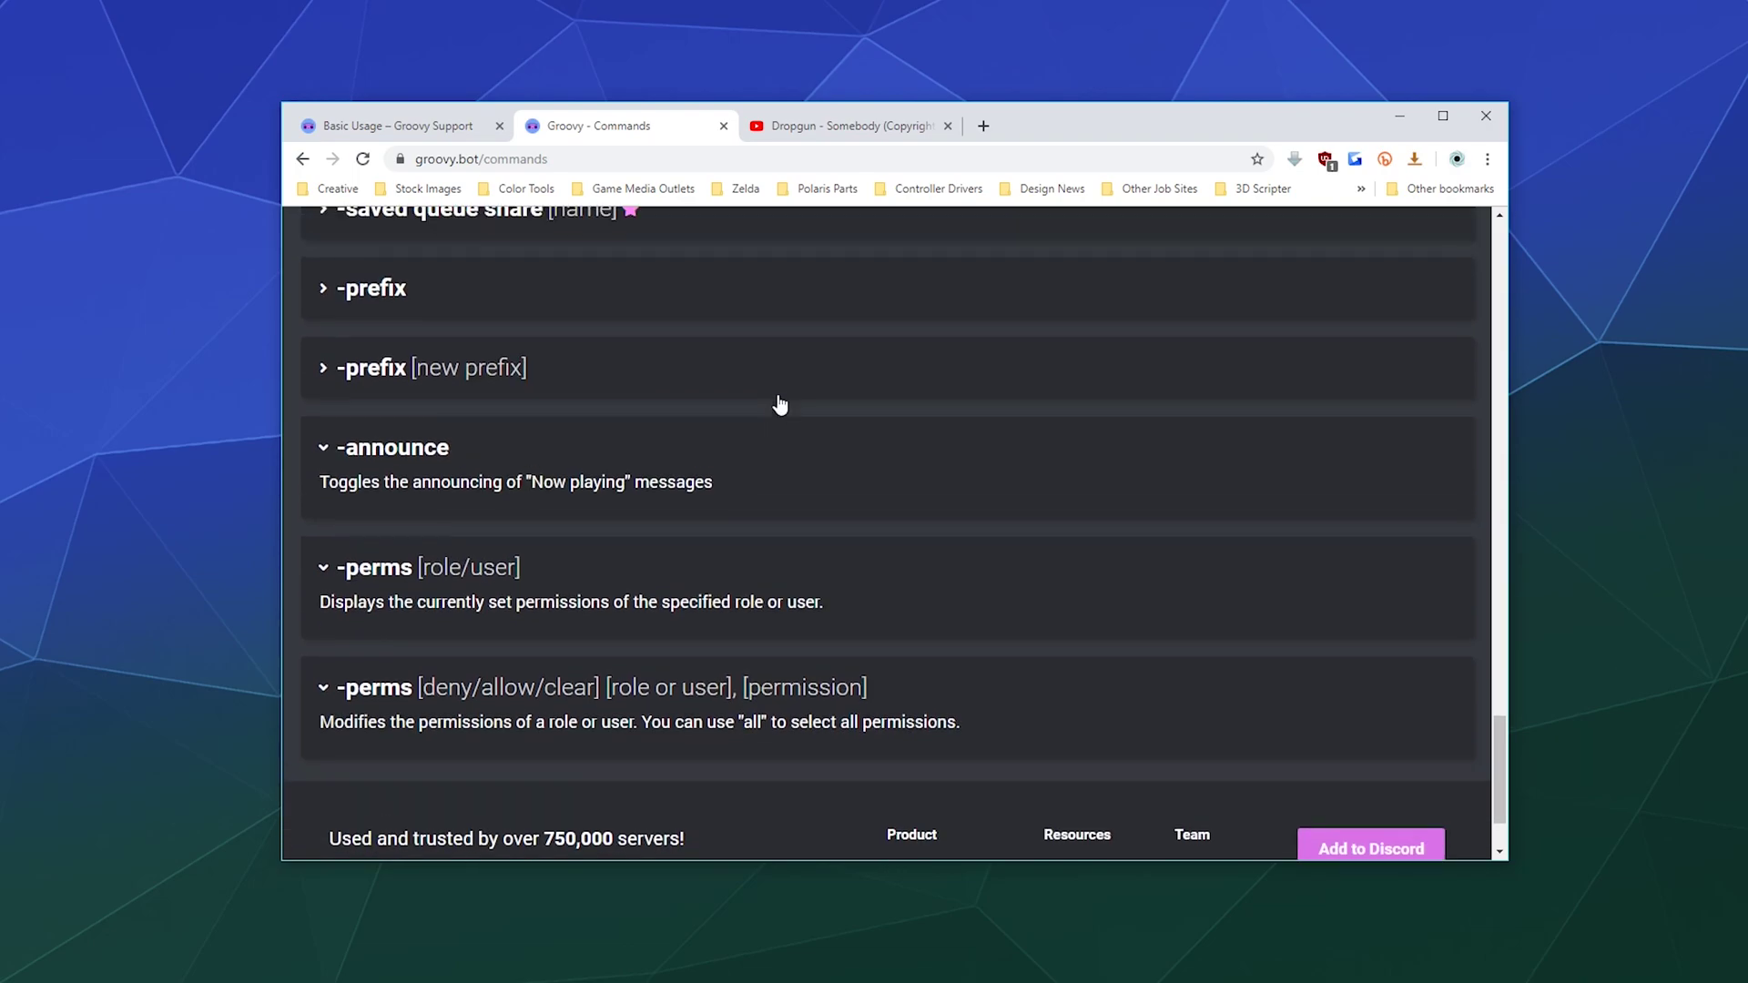
pyautogui.scroll(15, 776, 402)
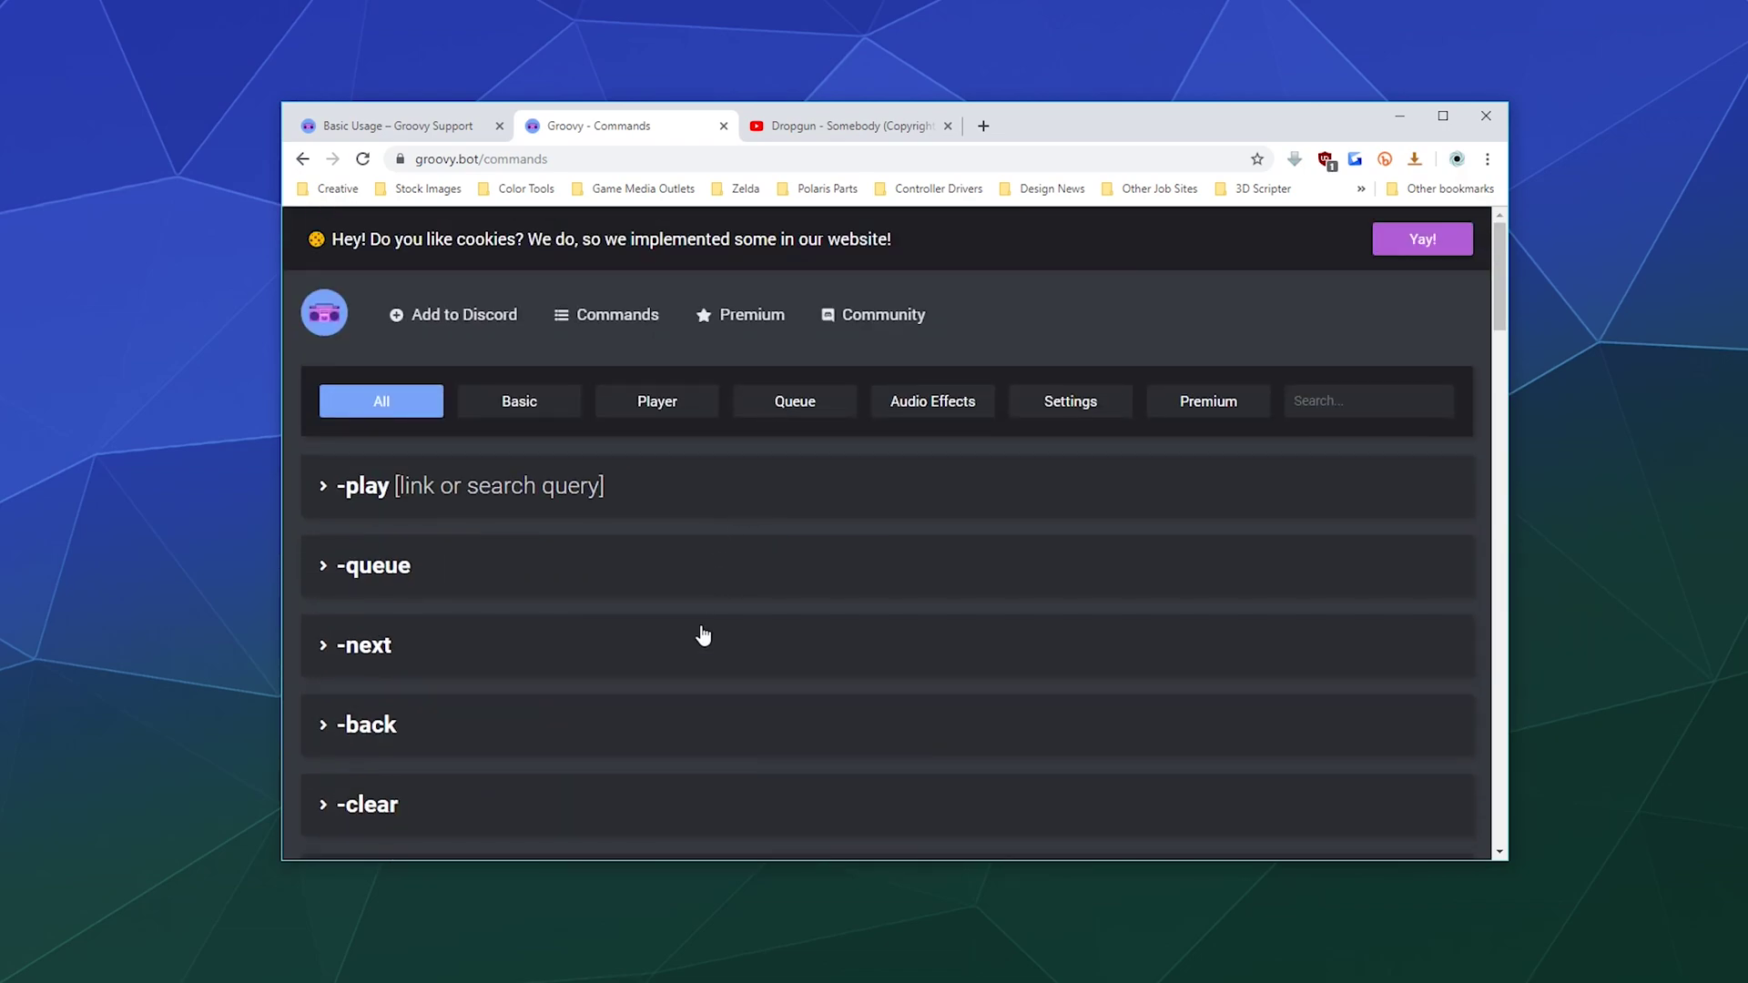
# Open Groovy's Premium page and review the premium features and the Personal, Server and Global subscription plans
pyautogui.click(749, 316)
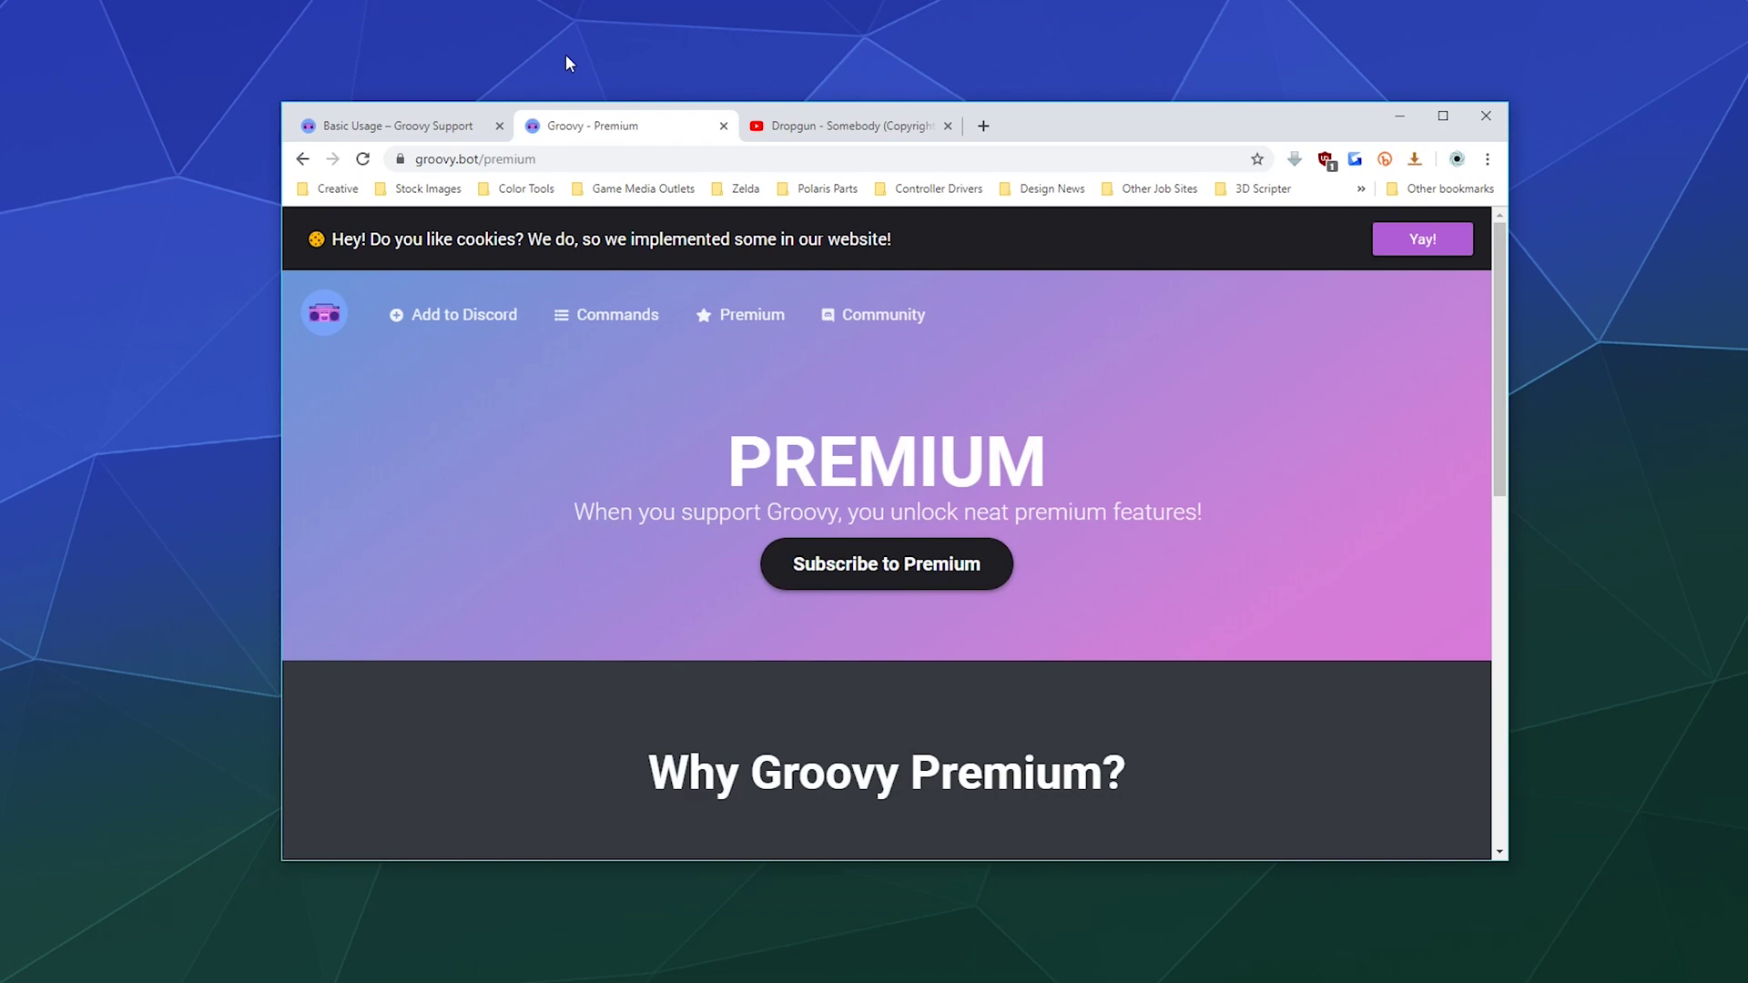
pyautogui.scroll(-4, 652, 528)
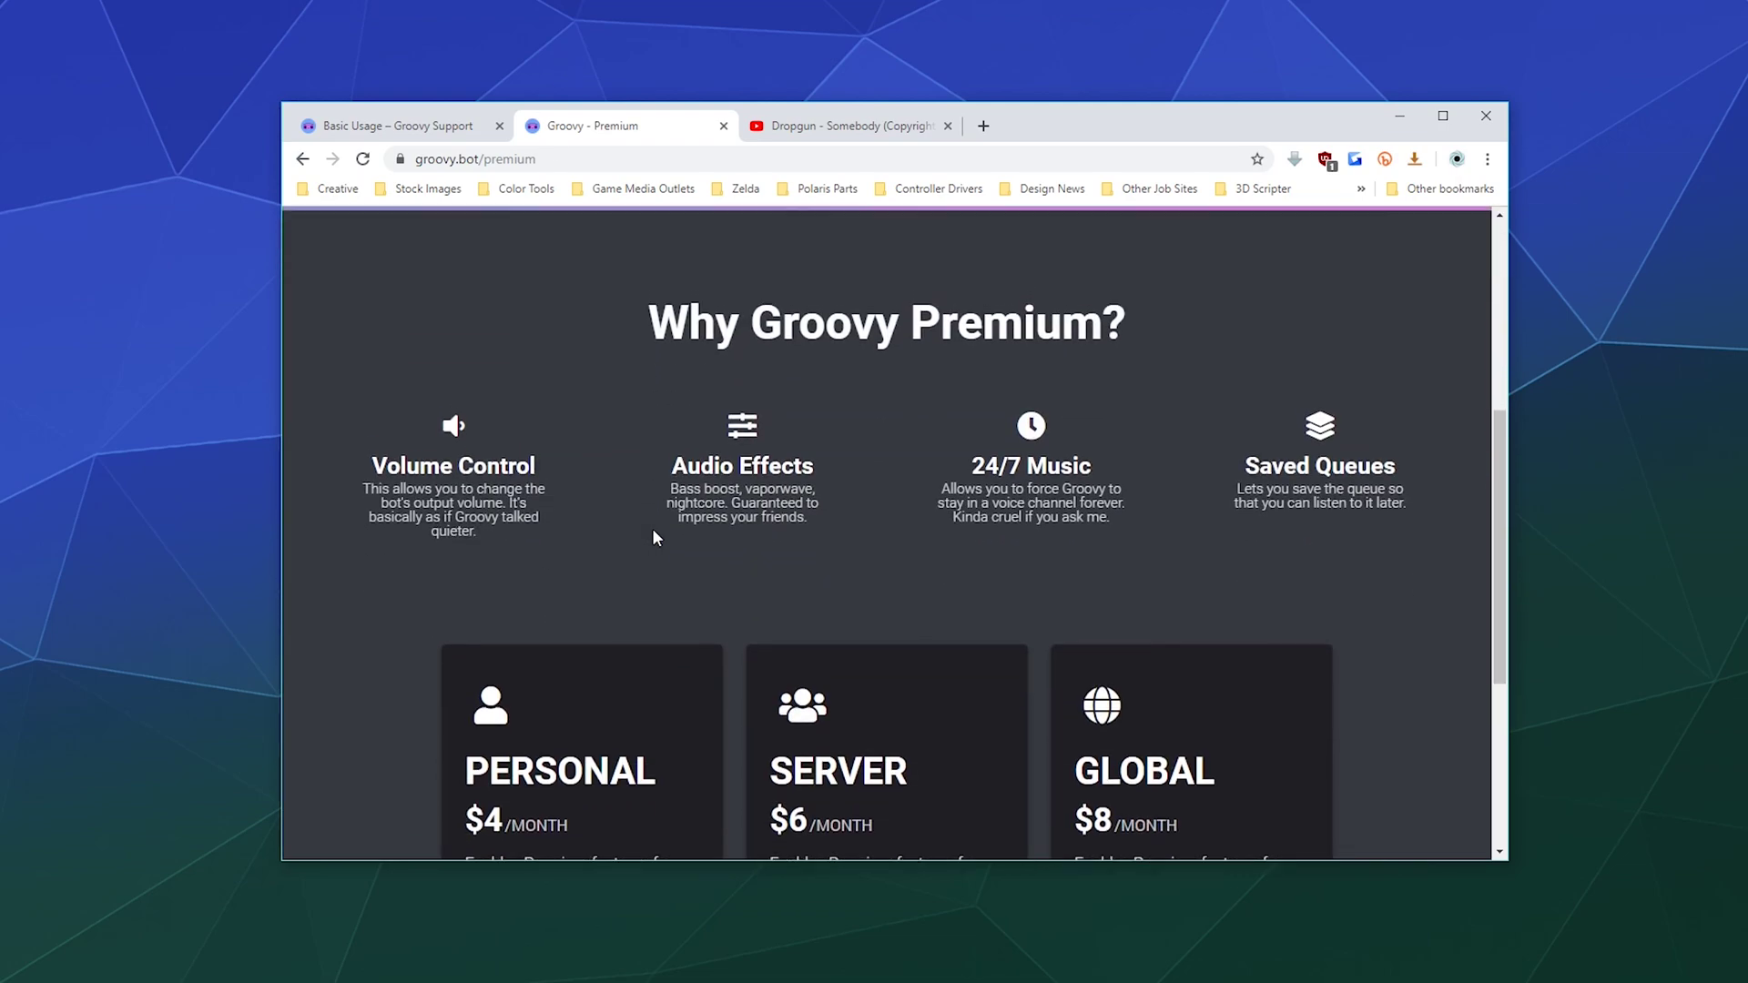
pyautogui.scroll(-3, 651, 537)
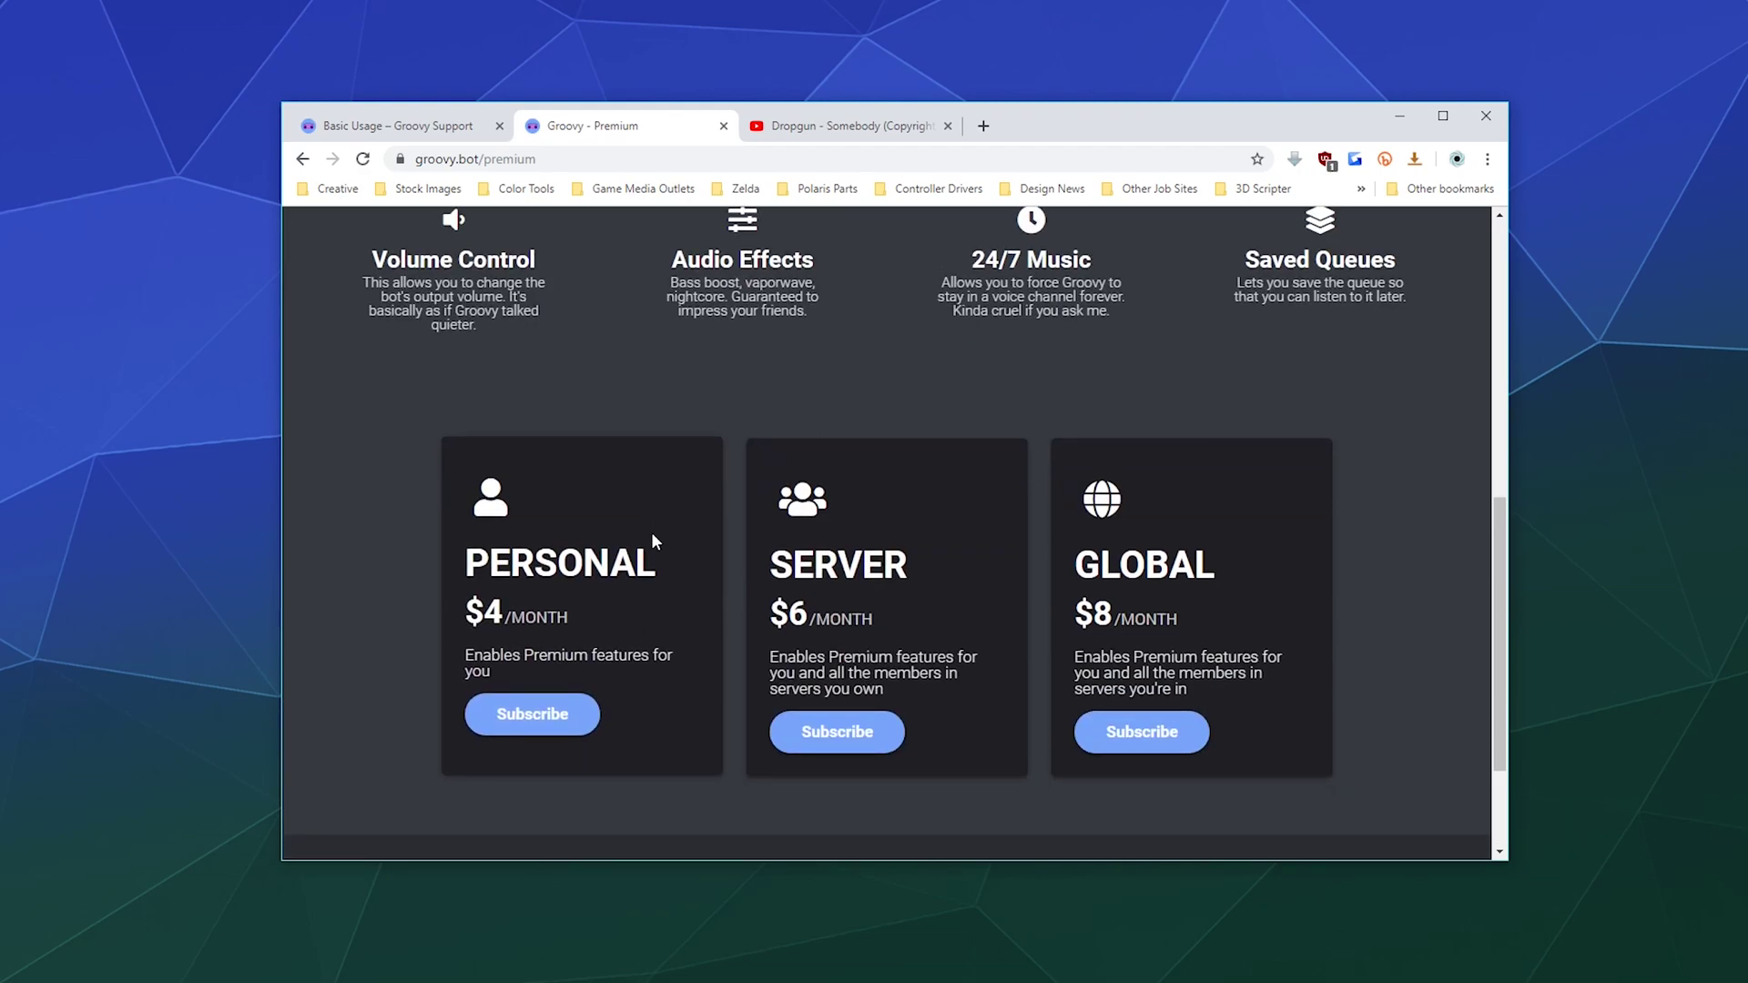
pyautogui.scroll(4, 652, 537)
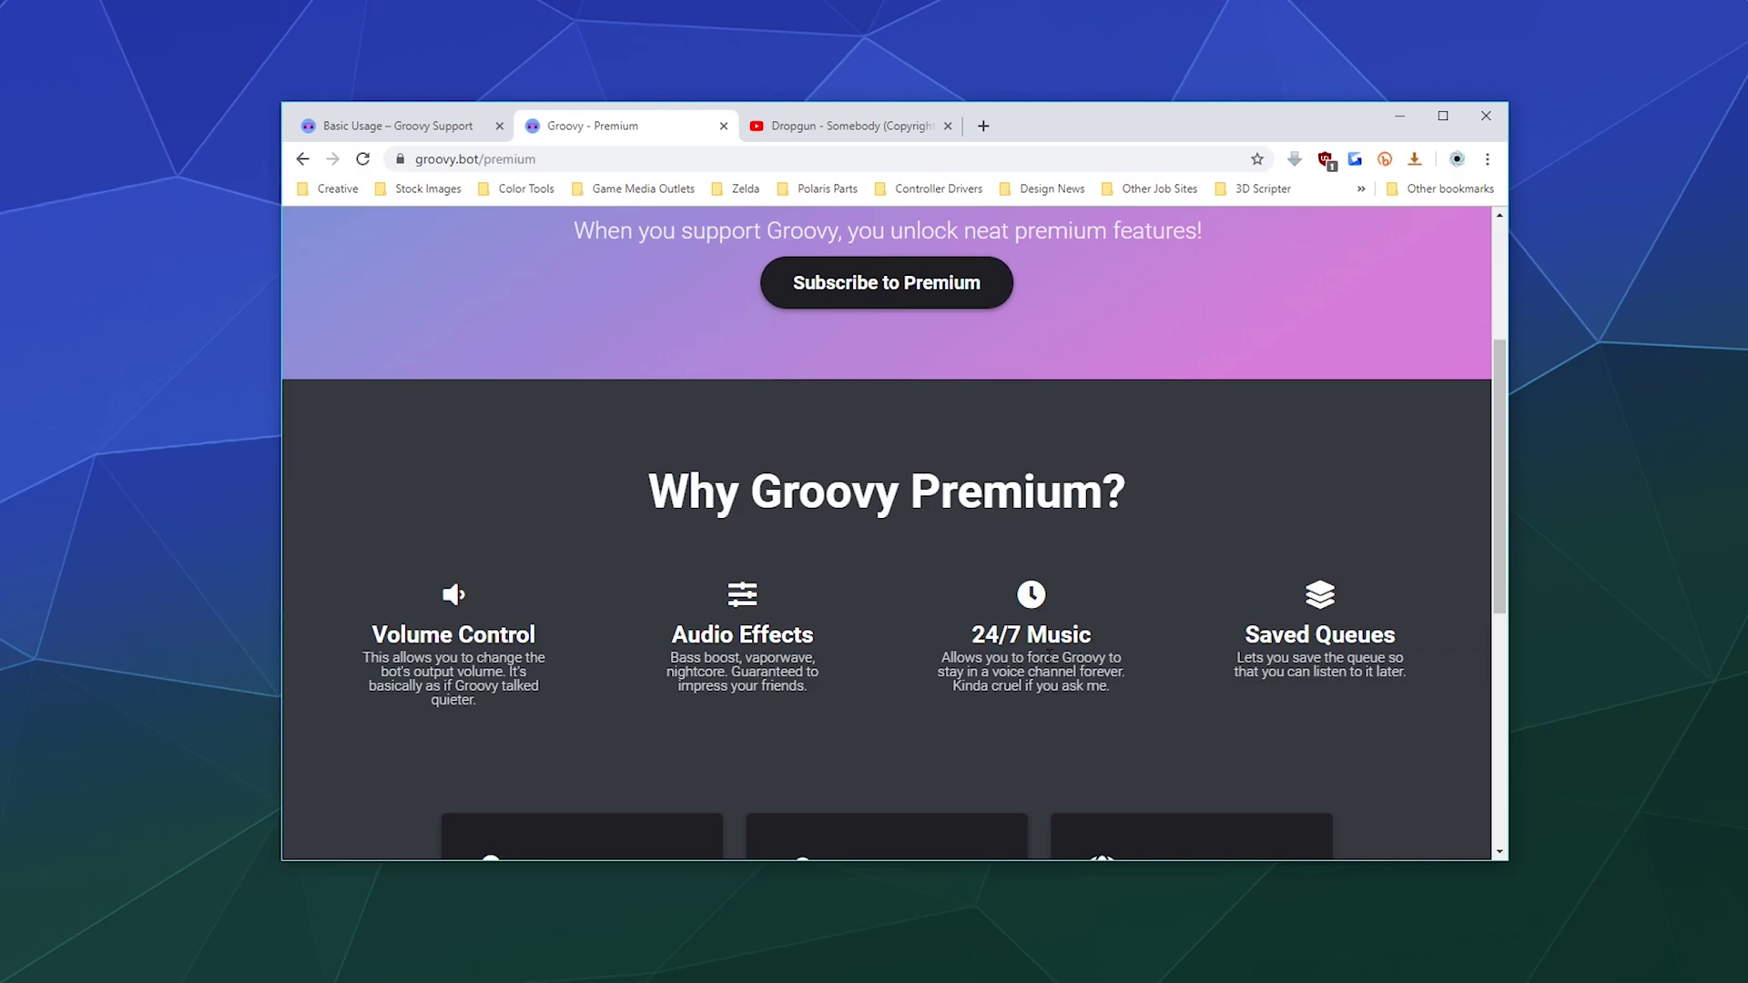
pyautogui.moveTo(1422, 674); pyautogui.dragTo(1283, 629)
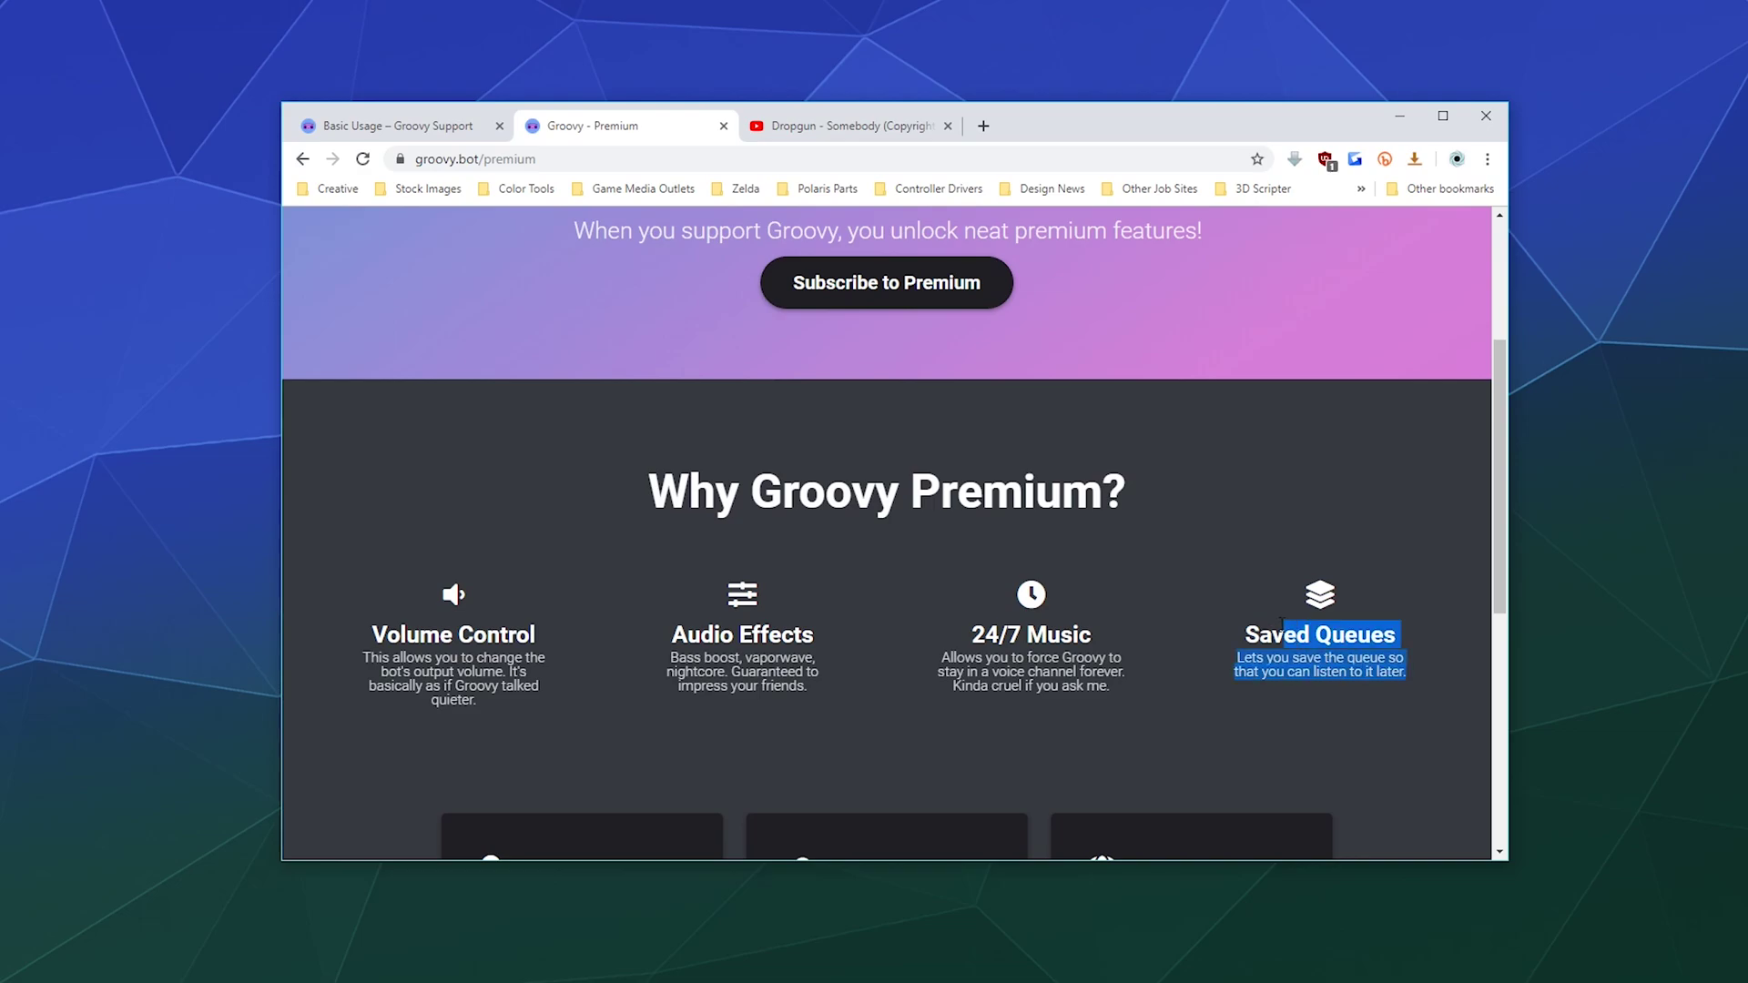
pyautogui.click(1307, 731)
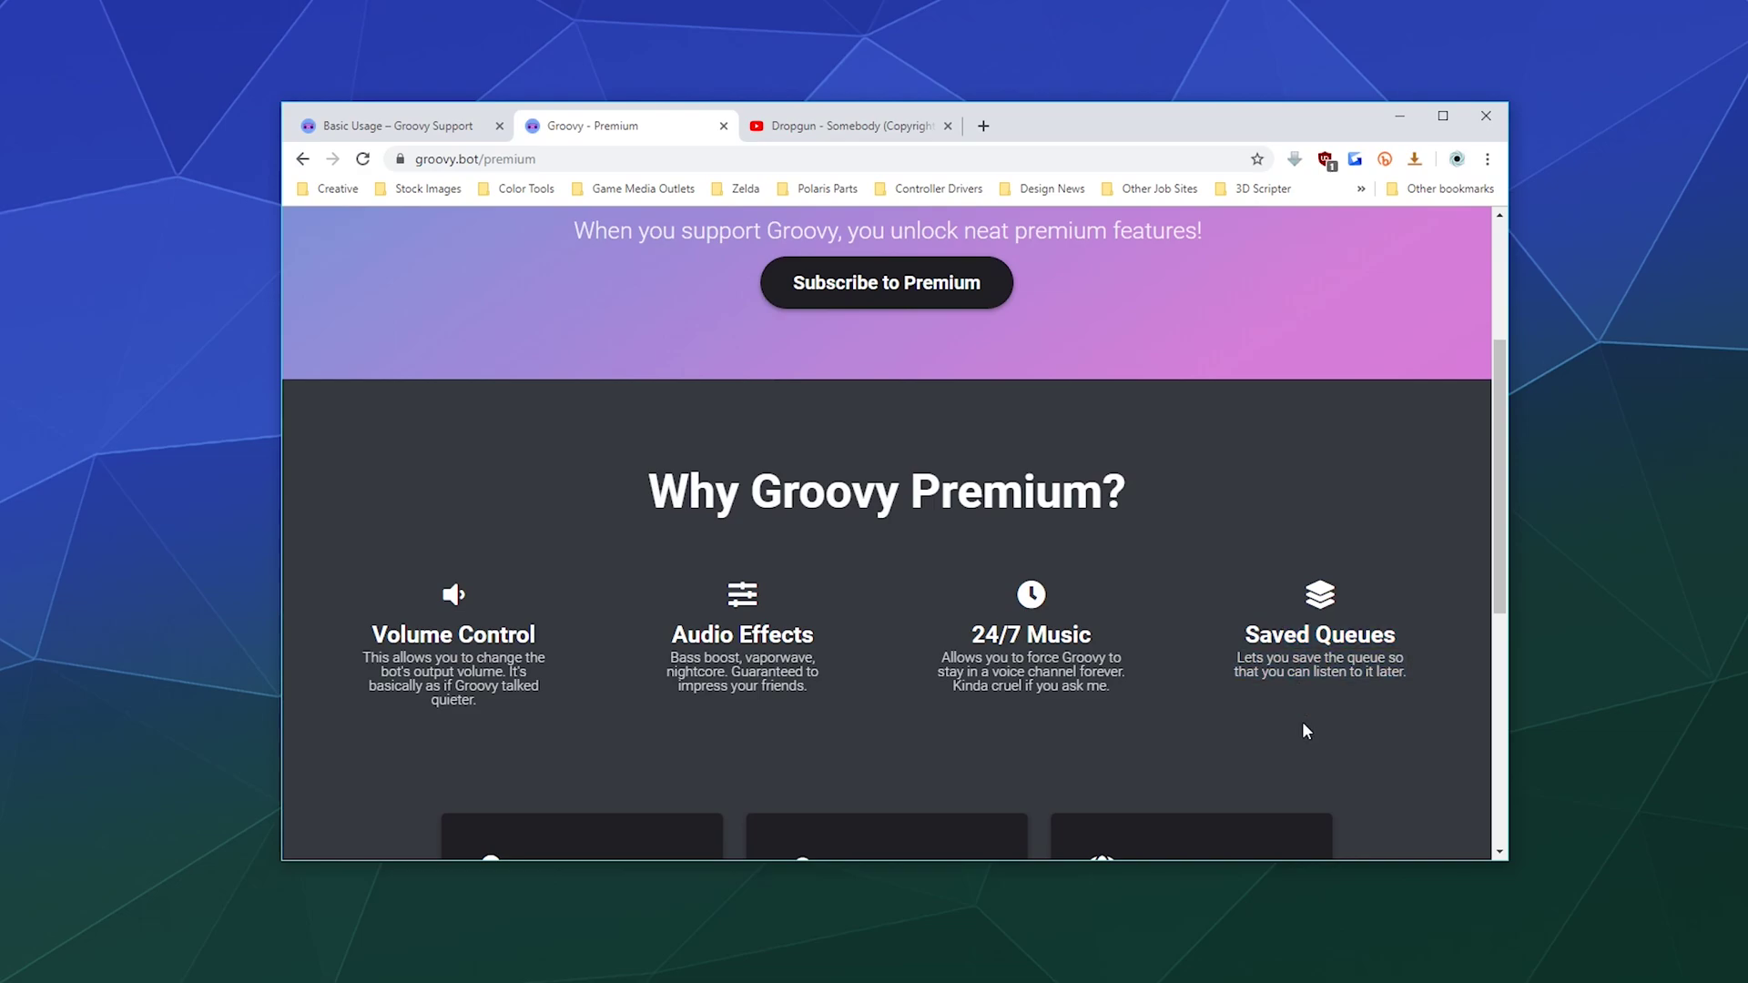
pyautogui.scroll(3, 1302, 724)
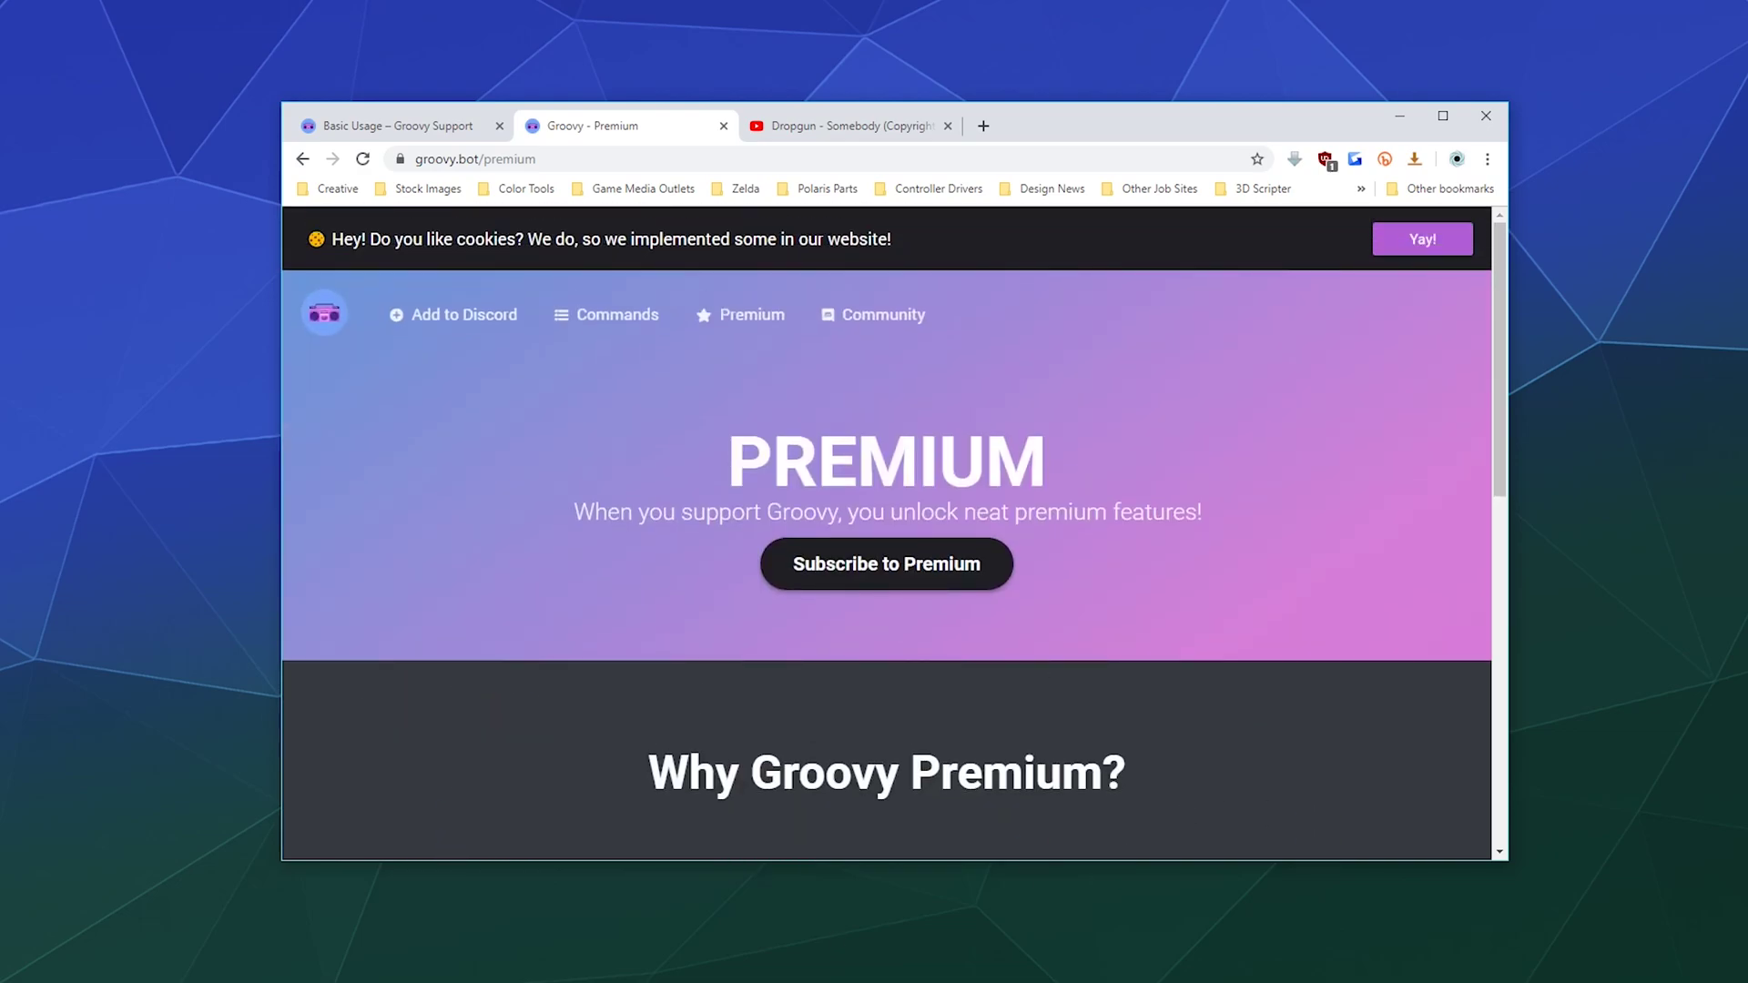
# Switch back to the music-bot-controls channel in Discord
pyautogui.hotkey('alt', 'Tab')
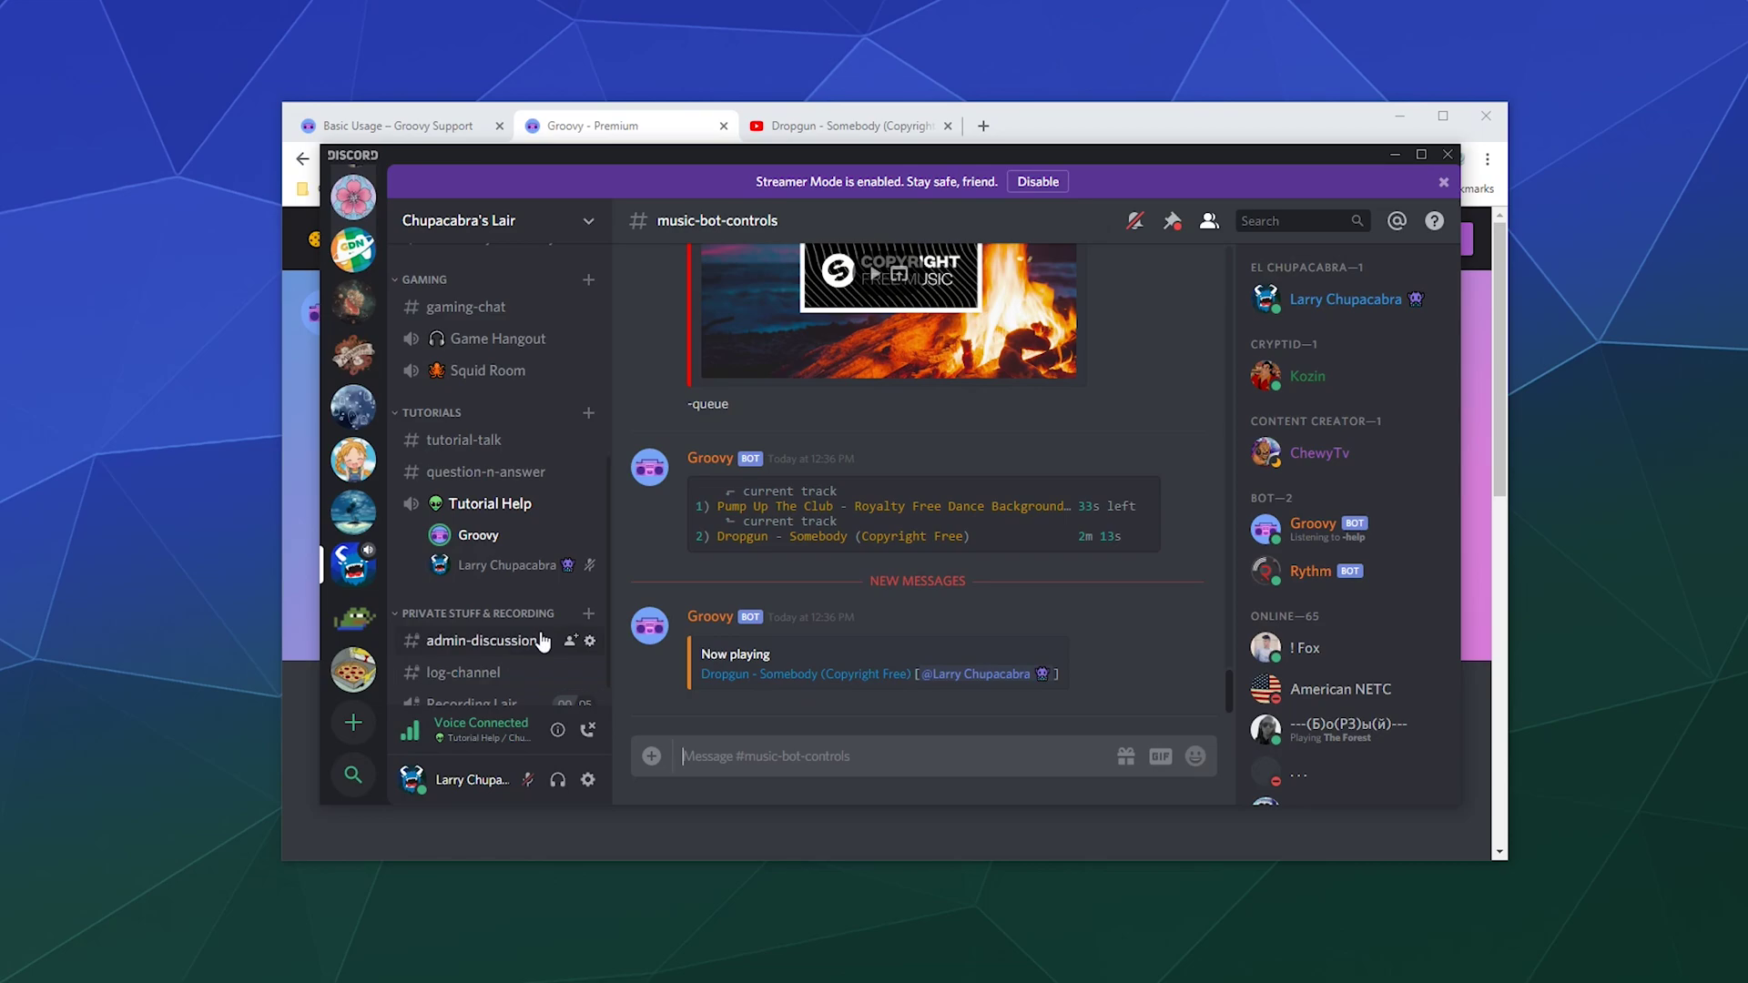